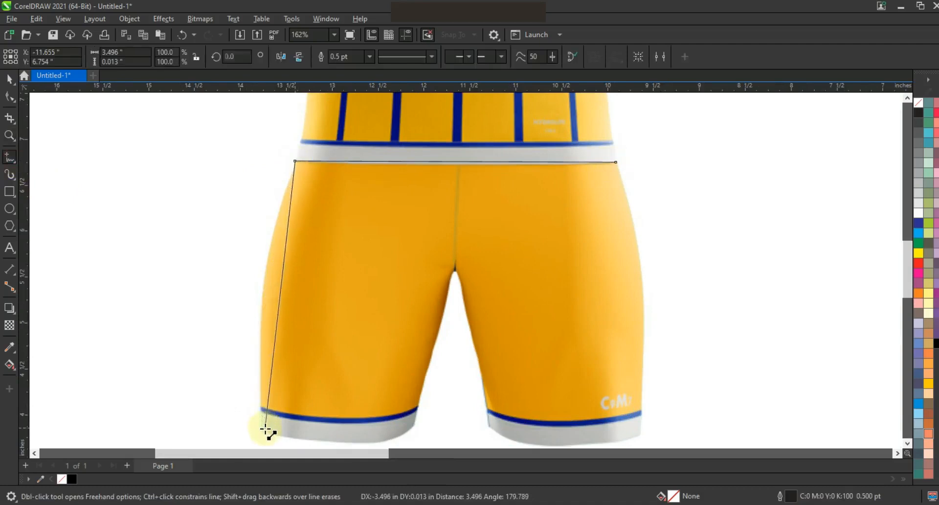
Step: Trace a closed straight-segment outline around the photographed shorts through the hem corners, crotch and waist corners
{"action": "left_click", "coordinate": [259, 429]}
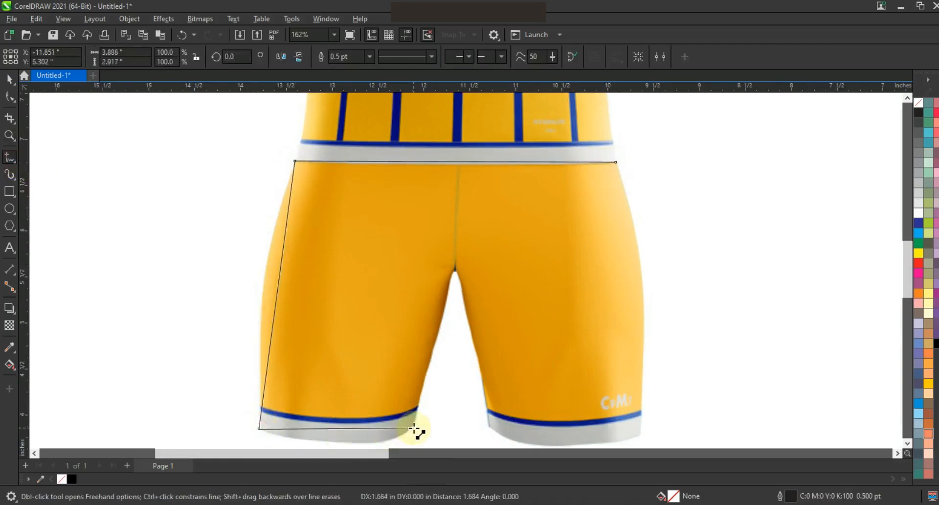
{"action": "left_click", "coordinate": [413, 427]}
{"action": "left_click", "coordinate": [455, 270]}
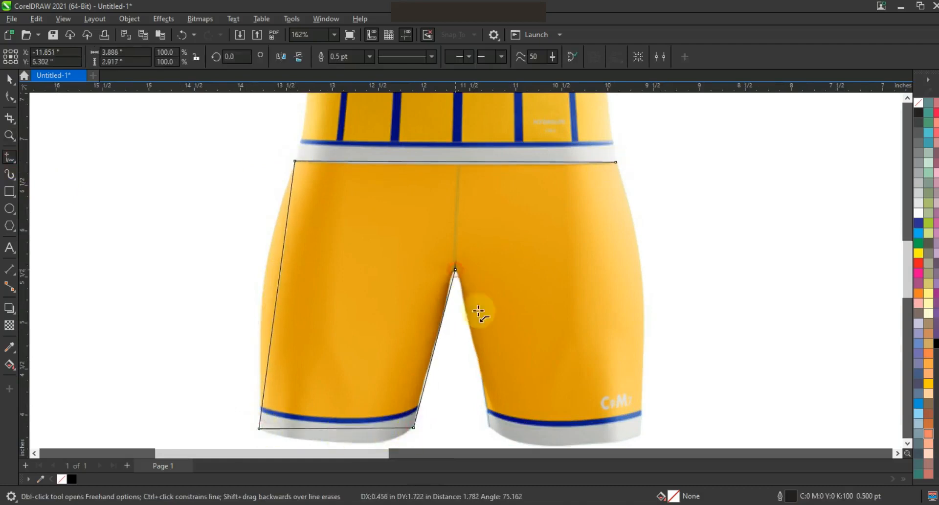
{"action": "left_click", "coordinate": [487, 425]}
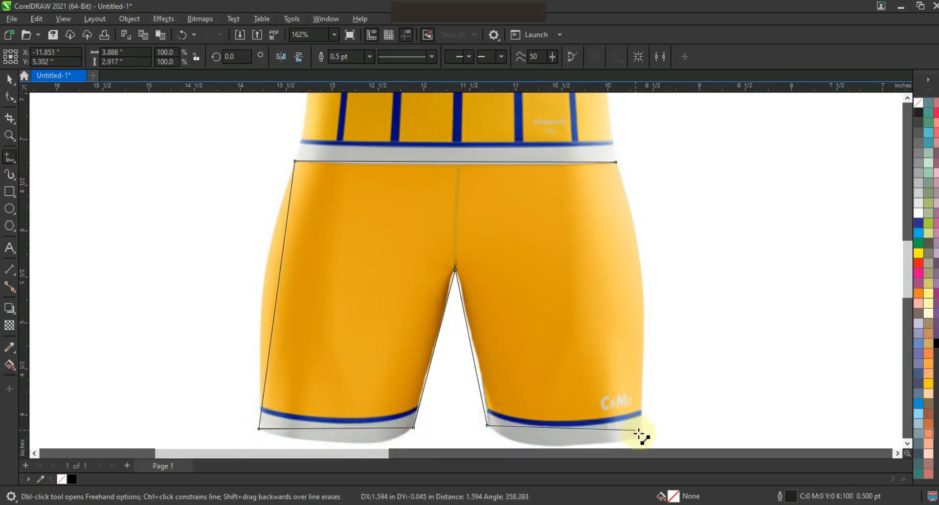
{"action": "left_click", "coordinate": [616, 162]}
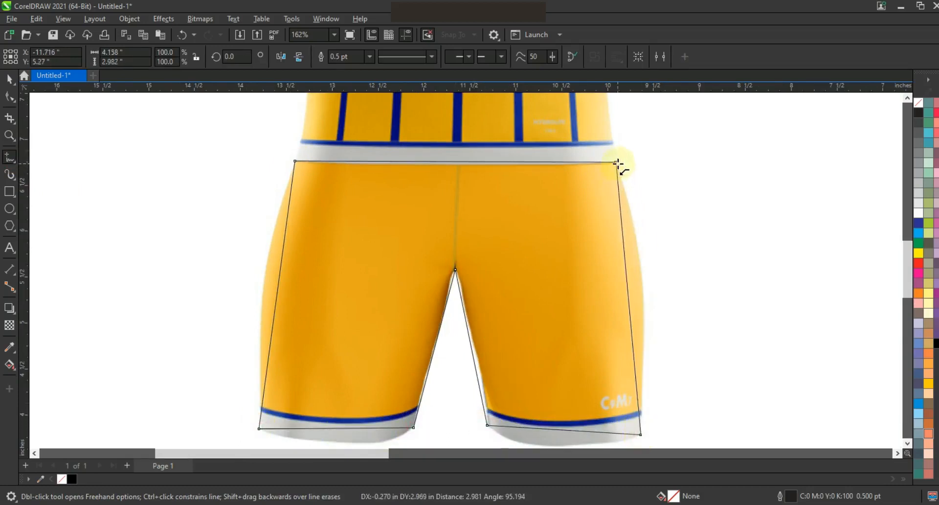
Step: Convert all segments of the shorts outline to curves and bend the waist edge slightly downward to follow the waistband
{"action": "left_click", "coordinate": [12, 99]}
{"action": "left_click_drag", "start_coordinate": [196, 115], "coordinate": [687, 440]}
{"action": "left_click", "coordinate": [182, 58]}
{"action": "left_click", "coordinate": [386, 162]}
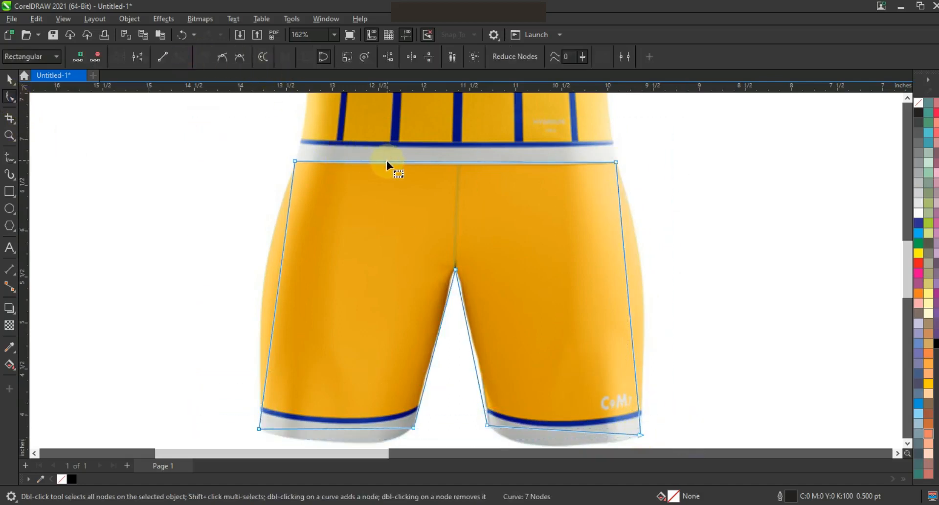
{"action": "left_click", "coordinate": [396, 163]}
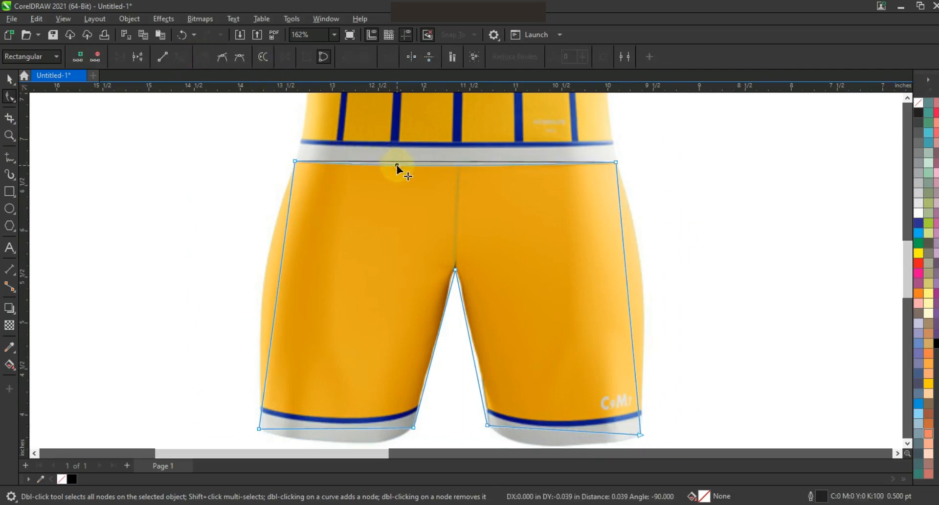
Step: Bend both outer side edges of the outline outward to match the sides of the photographed shorts
{"action": "left_click", "coordinate": [625, 263]}
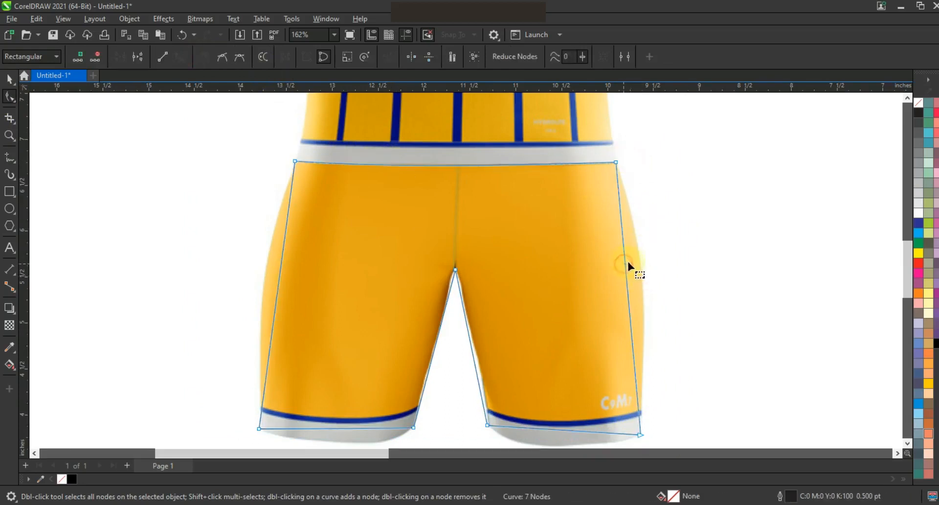
{"action": "left_click_drag", "start_coordinate": [626, 264], "coordinate": [638, 259]}
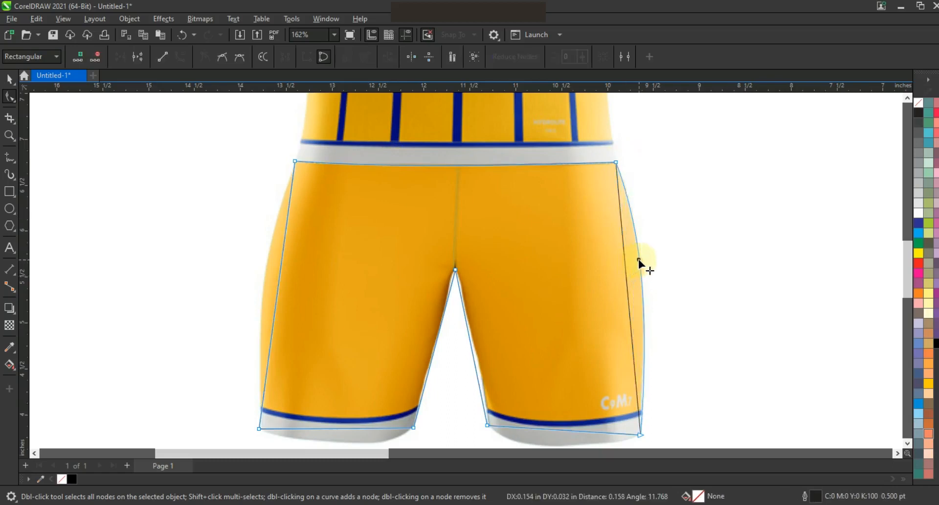
{"action": "left_click_drag", "start_coordinate": [279, 277], "coordinate": [266, 273]}
Step: Curve the outline's hem edges on both legs downward to match the photographed hems
{"action": "left_click_drag", "start_coordinate": [349, 430], "coordinate": [353, 444]}
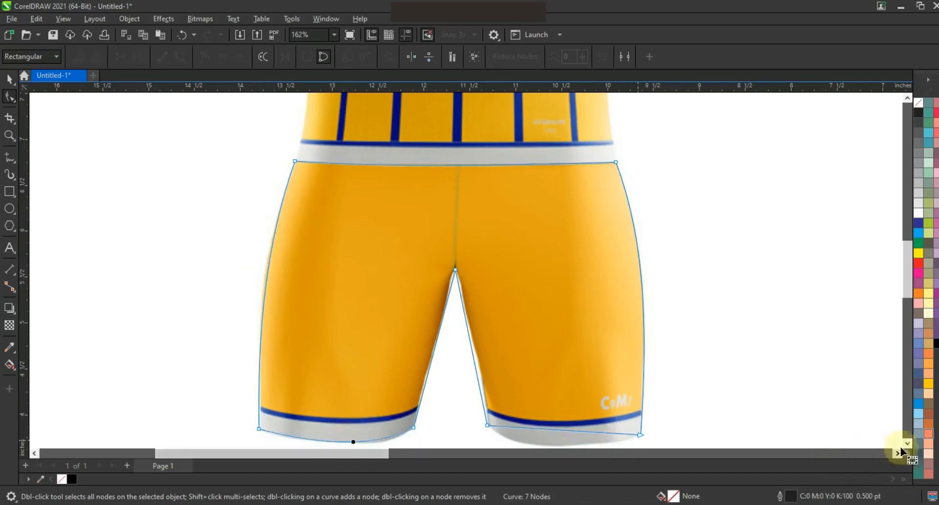
{"action": "left_click", "coordinate": [907, 443]}
{"action": "left_click_drag", "start_coordinate": [554, 411], "coordinate": [553, 410]}
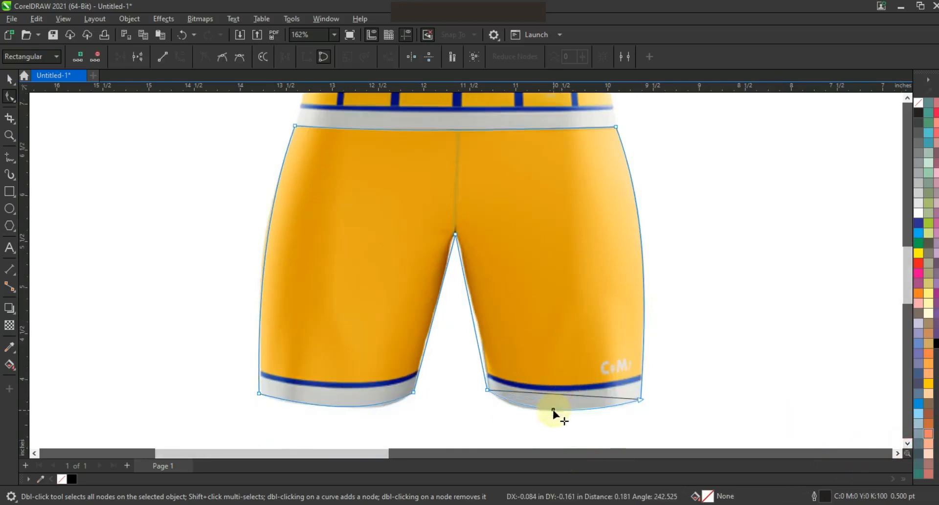
Step: Shape both inner leg edges of the outline to follow the seams up to the crotch
{"action": "left_click_drag", "start_coordinate": [480, 340], "coordinate": [480, 339]}
{"action": "left_click_drag", "start_coordinate": [435, 310], "coordinate": [449, 235]}
{"action": "left_click_drag", "start_coordinate": [473, 288], "coordinate": [460, 238]}
{"action": "left_click", "coordinate": [499, 325]}
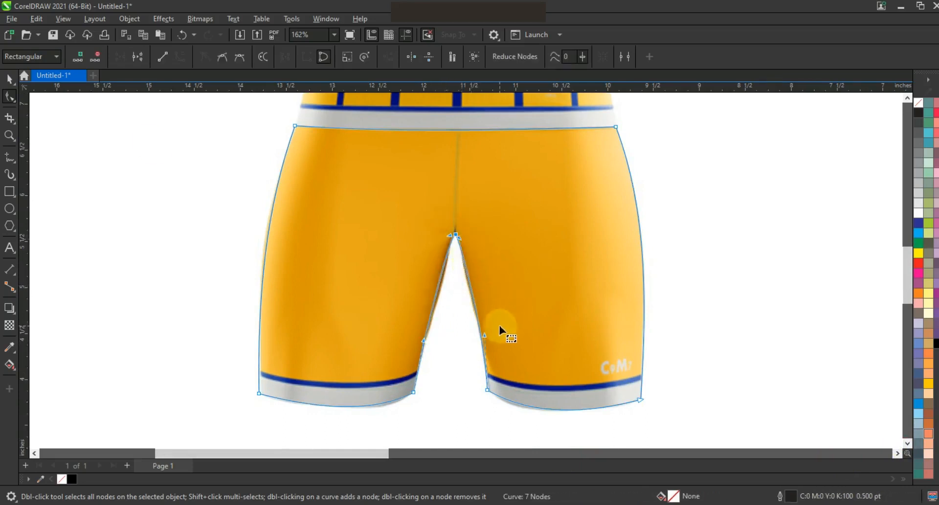
Step: Move the finished shorts outline off the photo to the blank area on its right and fill it red
{"action": "left_click", "coordinate": [9, 78]}
{"action": "scroll", "coordinate": [463, 303], "scroll_direction": "down", "scroll_amount": 1}
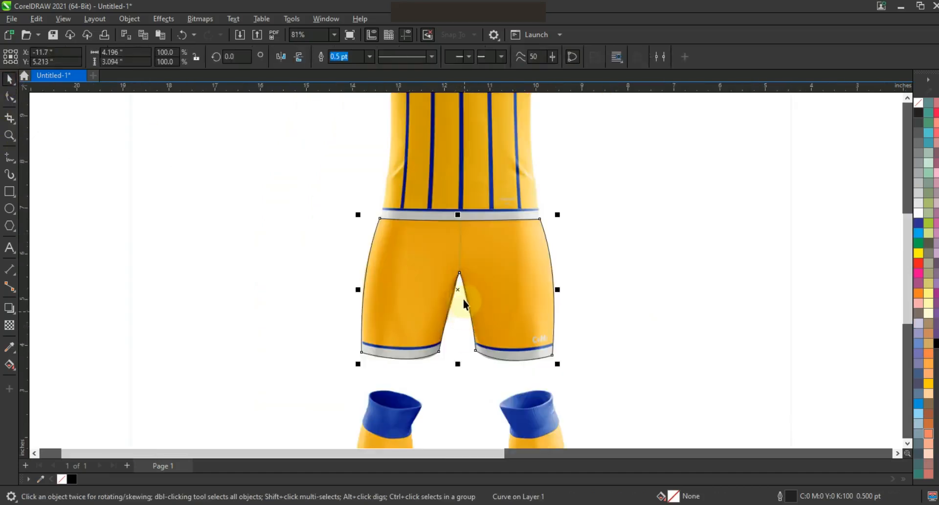
{"action": "left_click_drag", "start_coordinate": [463, 293], "coordinate": [675, 292]}
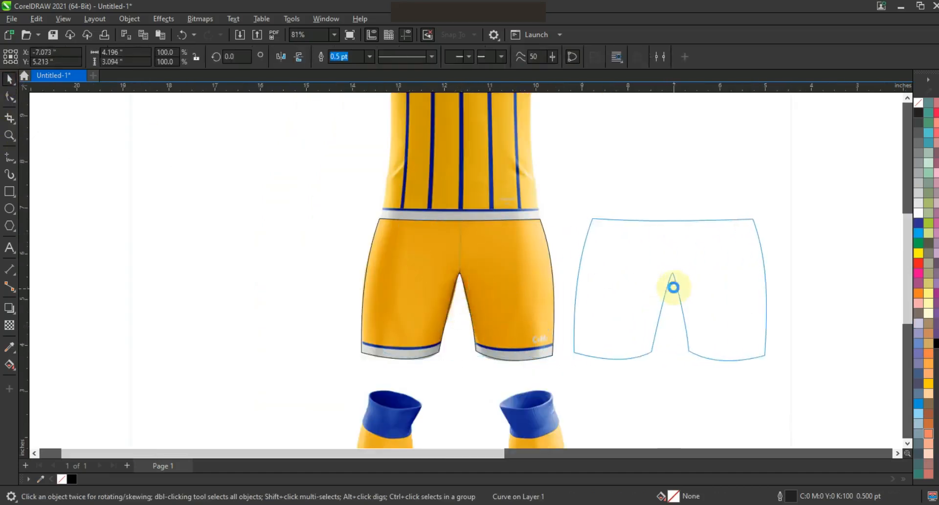
{"action": "left_click", "coordinate": [839, 316]}
{"action": "left_click", "coordinate": [718, 289]}
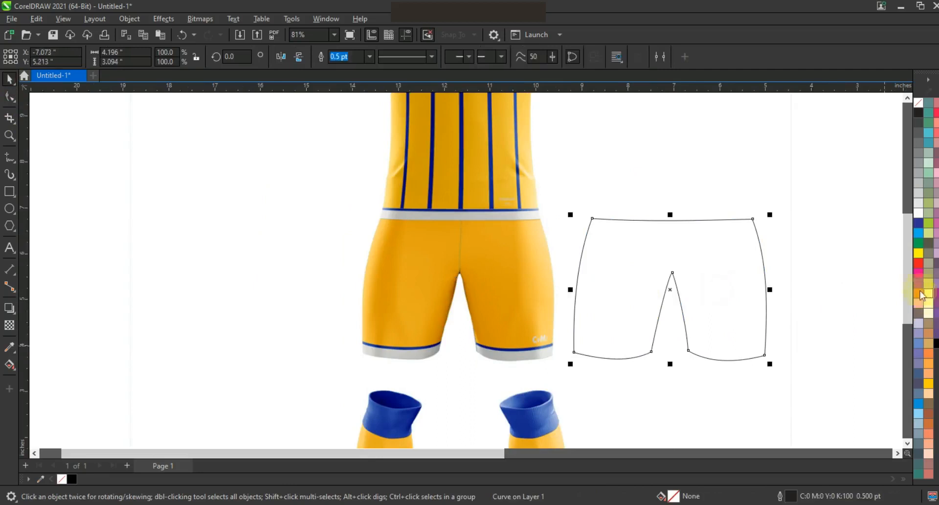
{"action": "left_click", "coordinate": [917, 266]}
{"action": "scroll", "coordinate": [522, 224], "scroll_direction": "up", "scroll_amount": 1}
{"action": "key", "text": "Escape"}
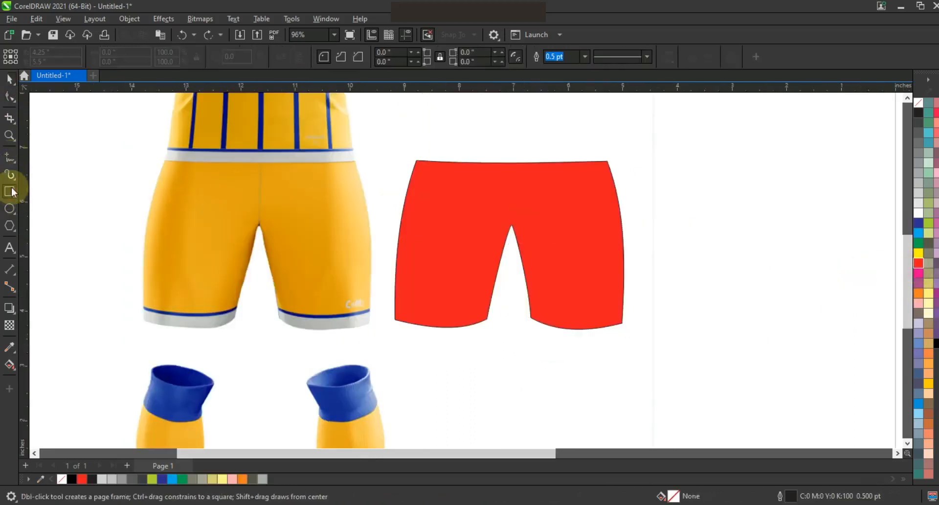
Step: Draw a line about 3.45 inches tall across the red shorts' right leg, from above the waist to below the hem, and bow it outward
{"action": "left_click", "coordinate": [9, 157]}
{"action": "left_click", "coordinate": [577, 150]}
{"action": "left_click", "coordinate": [598, 338]}
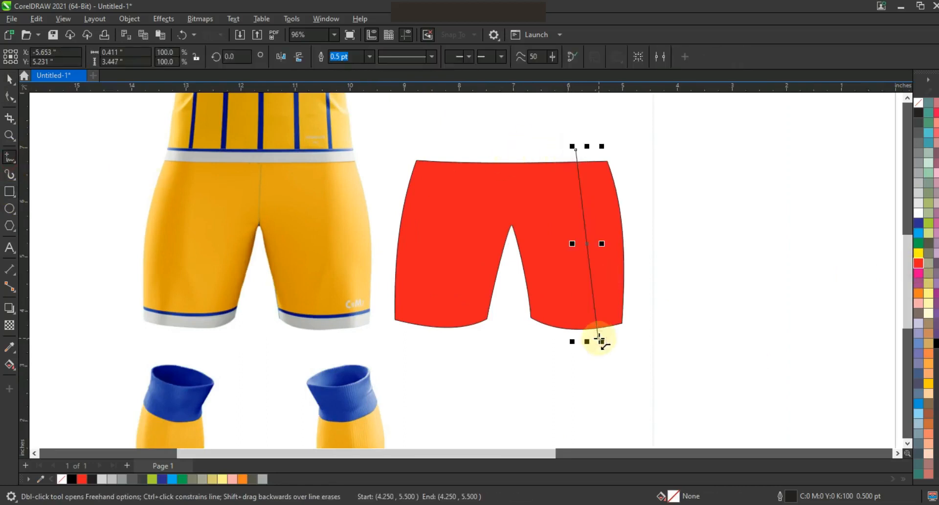
{"action": "left_click", "coordinate": [9, 96]}
{"action": "left_click_drag", "start_coordinate": [544, 133], "coordinate": [645, 358]}
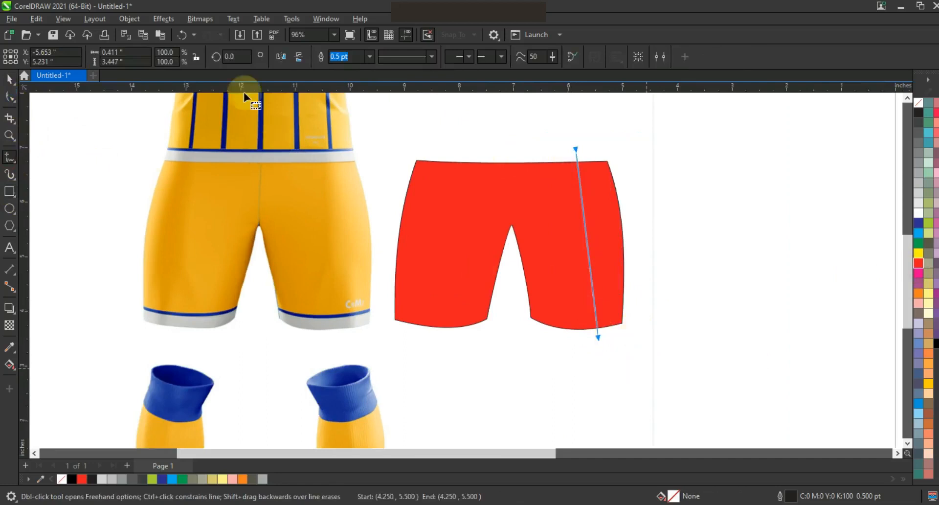
{"action": "key", "text": "F10"}
{"action": "left_click_drag", "start_coordinate": [583, 227], "coordinate": [601, 227]}
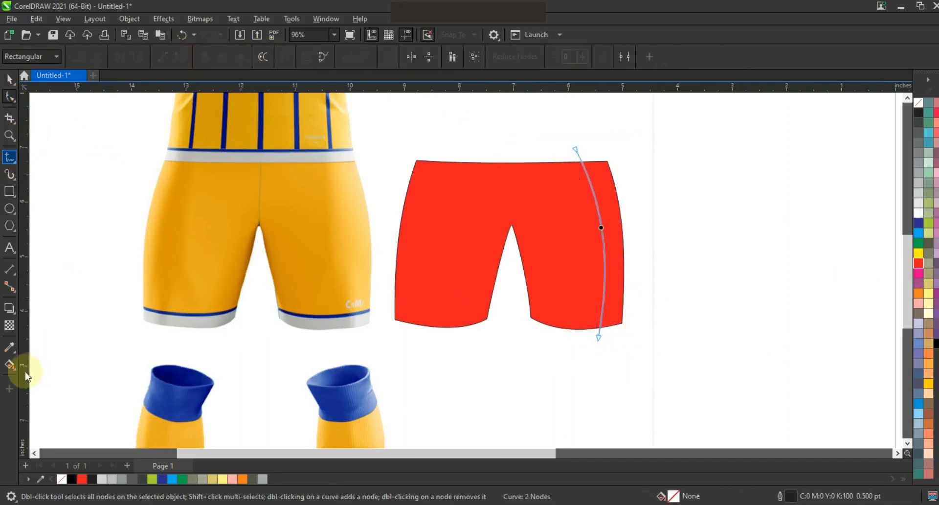
Step: Create a separate filled side strip between the bowed line and the shorts' right edge with Smart Fill, and delete the line
{"action": "left_click", "coordinate": [13, 367]}
{"action": "left_click", "coordinate": [605, 230]}
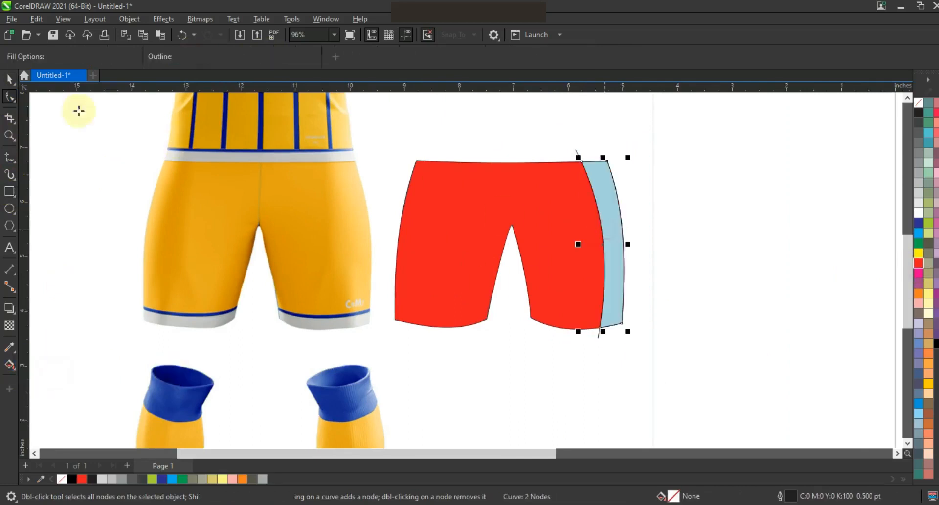
{"action": "left_click", "coordinate": [9, 78]}
{"action": "left_click", "coordinate": [579, 149]}
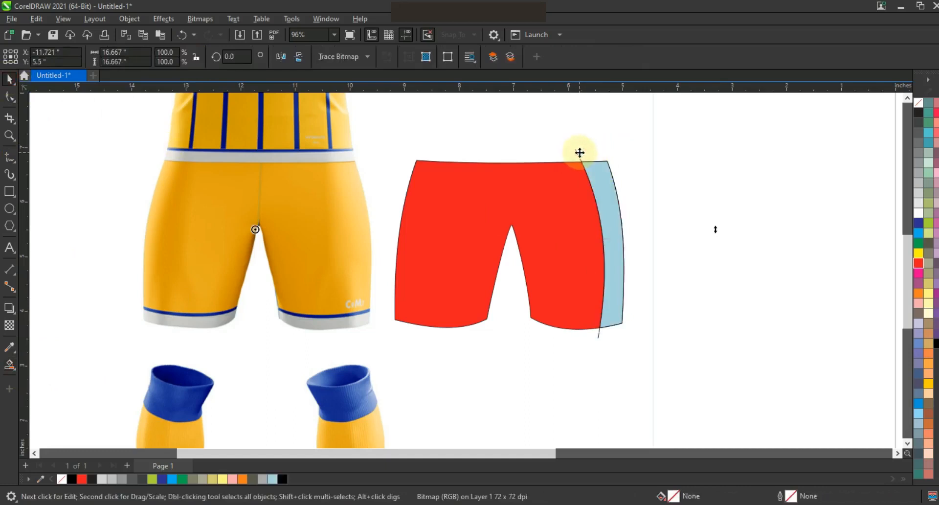
{"action": "left_click", "coordinate": [577, 152]}
Step: Fill the side strip black and remove its outline
{"action": "left_click", "coordinate": [610, 180]}
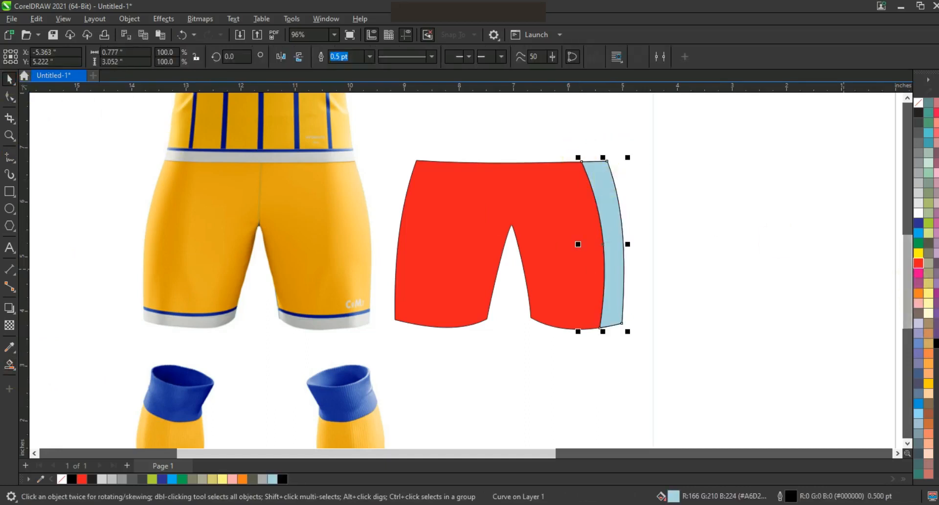
{"action": "left_click", "coordinate": [918, 112]}
{"action": "right_click", "coordinate": [919, 102]}
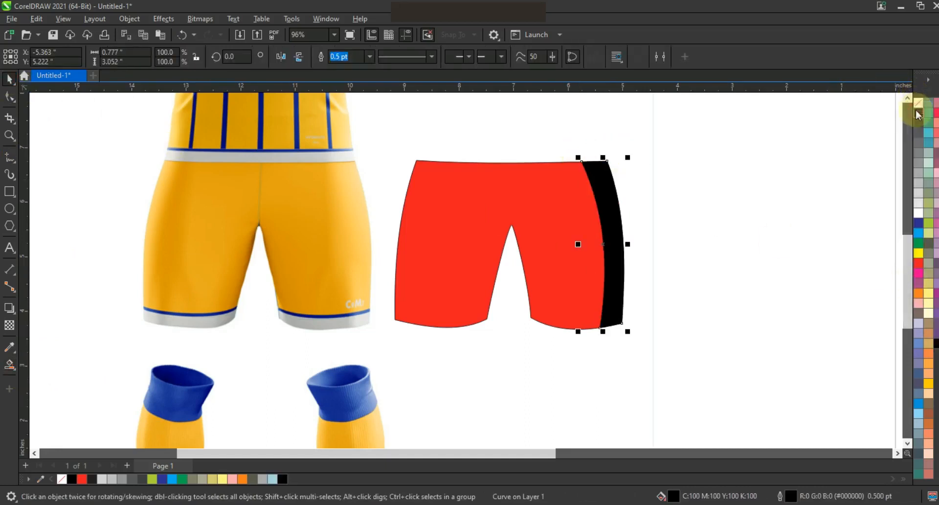
Step: Convert the black strip to a 300 dpi CMYK bitmap with anti-aliasing and a transparent background
{"action": "left_click", "coordinate": [203, 21]}
{"action": "left_click", "coordinate": [226, 35]}
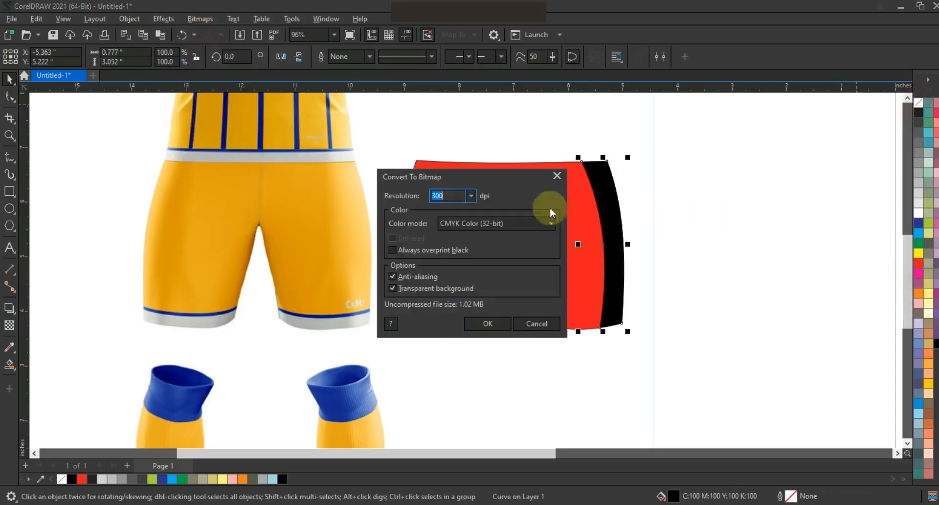
{"action": "left_click", "coordinate": [487, 322]}
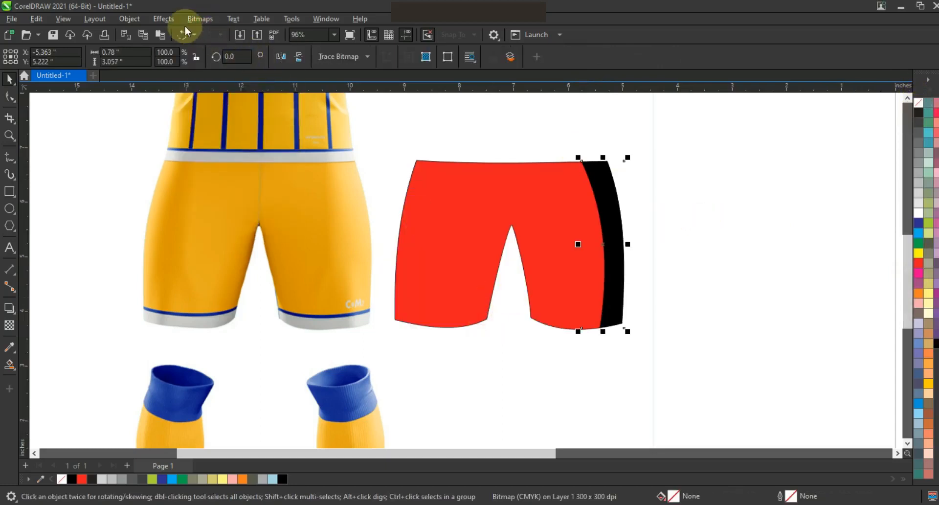
Step: Apply a Gaussian Blur to the black strip bitmap, adjusting the radius to form a soft shadow along the shorts' right side
{"action": "left_click", "coordinate": [131, 19]}
{"action": "mouse_move", "coordinate": [164, 19]}
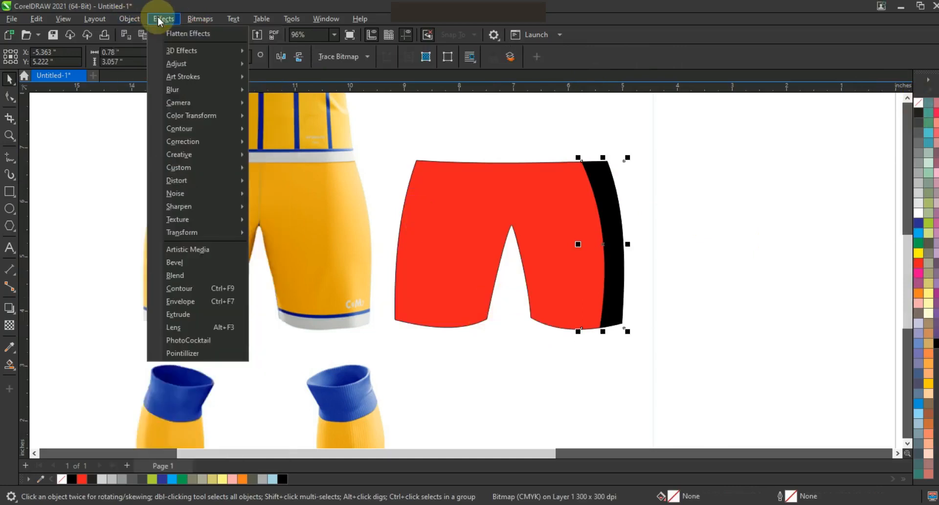
{"action": "mouse_move", "coordinate": [245, 91]}
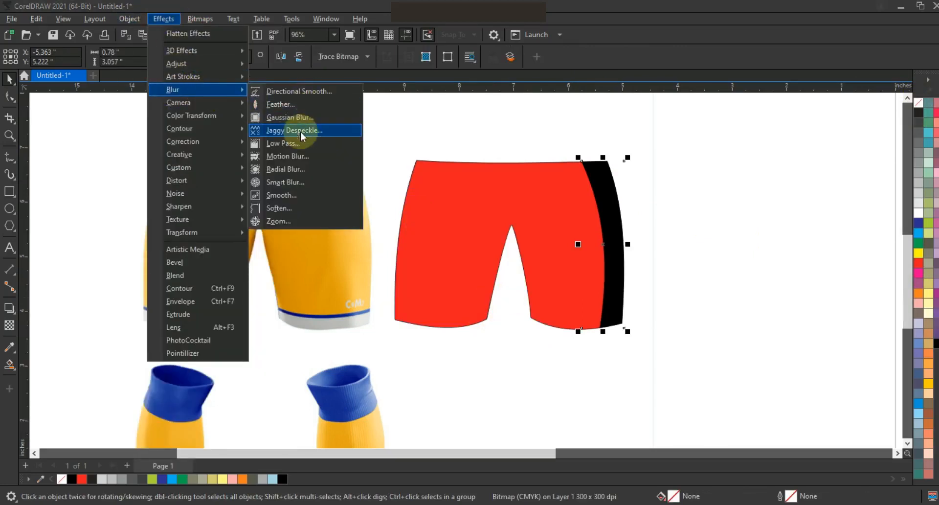
{"action": "left_click", "coordinate": [293, 117]}
{"action": "left_click_drag", "start_coordinate": [527, 219], "coordinate": [775, 330]}
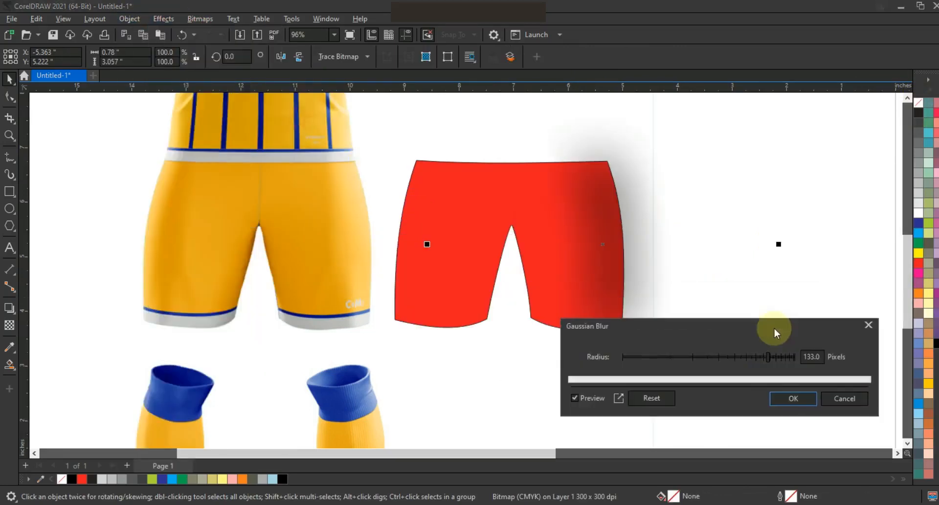
{"action": "left_click_drag", "start_coordinate": [758, 362], "coordinate": [751, 360]}
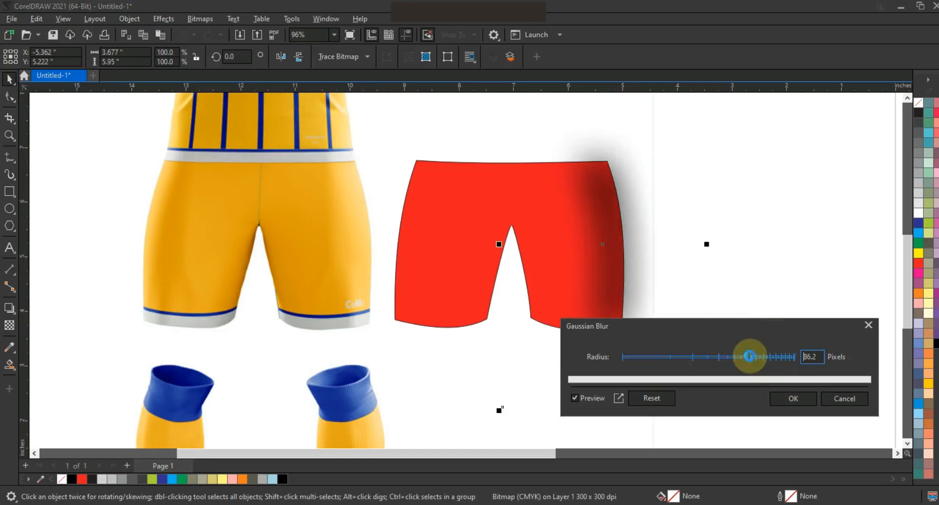
{"action": "left_click", "coordinate": [790, 400]}
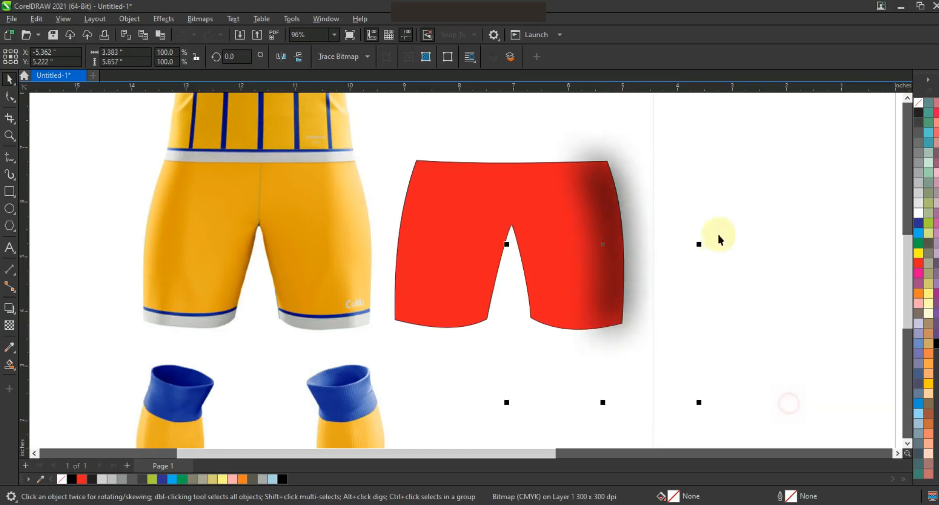
Step: Mirror a copy of the blurred shadow onto the shorts' left side and stretch both shadows vertically to about 6.93 inches
{"action": "left_click_drag", "start_coordinate": [699, 247], "coordinate": [406, 263]}
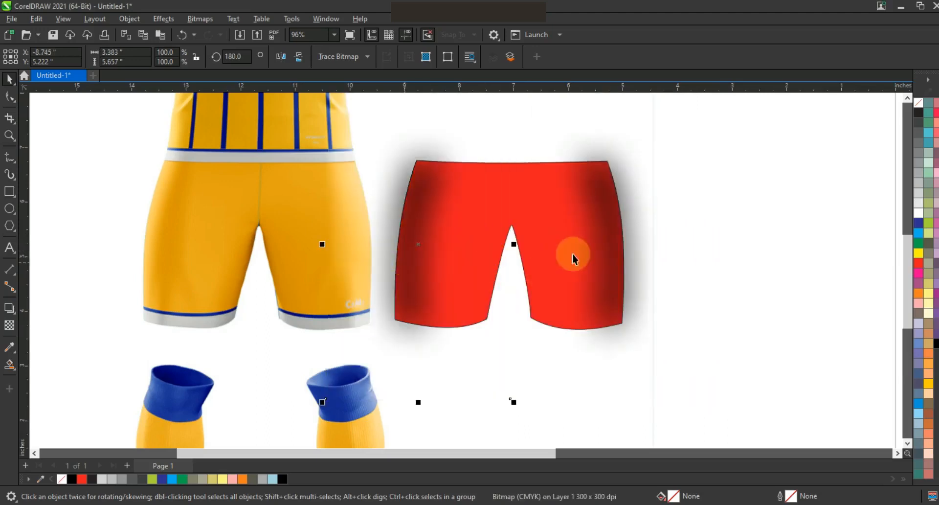
{"action": "scroll", "coordinate": [520, 381], "scroll_direction": "down", "scroll_amount": 2}
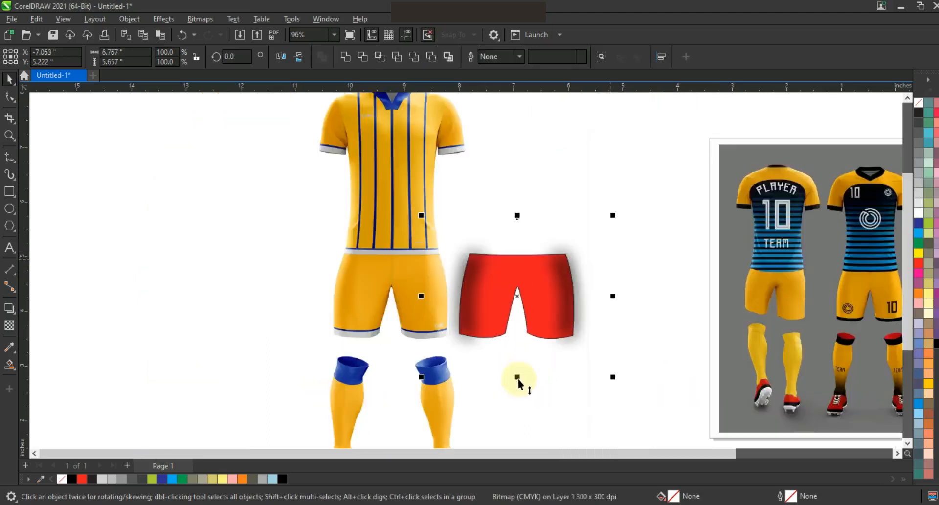
{"action": "left_click_drag", "start_coordinate": [518, 377], "coordinate": [522, 393]}
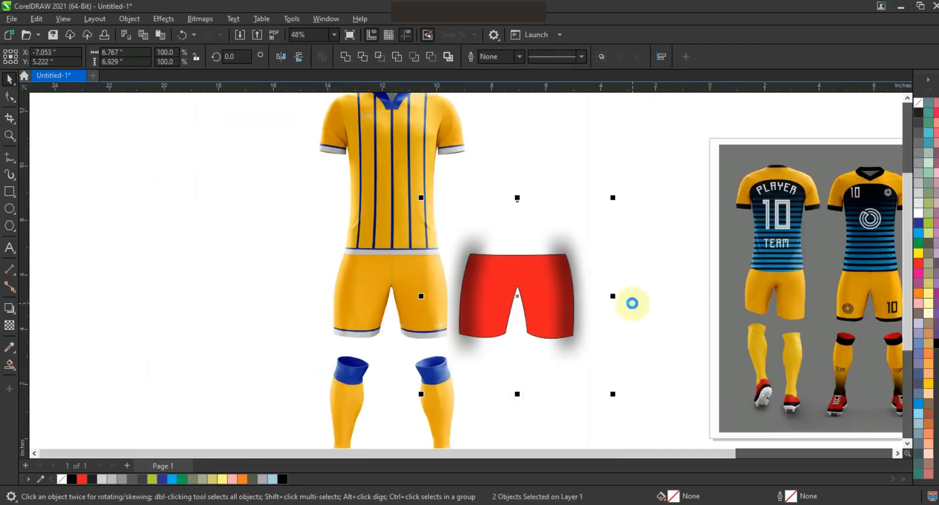
Step: PowerClip both blurred shadows inside the red shorts shape
{"action": "left_click", "coordinate": [95, 19]}
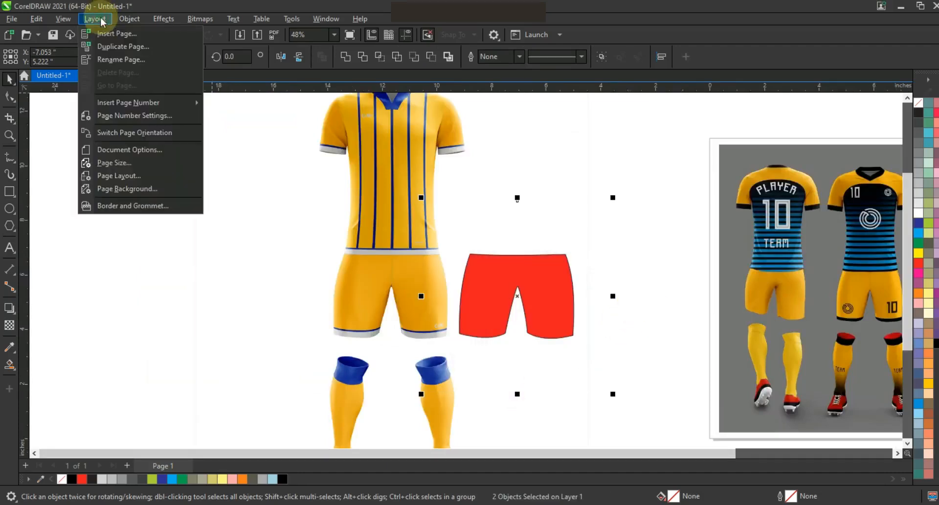
{"action": "mouse_move", "coordinate": [129, 19]}
{"action": "mouse_move", "coordinate": [166, 64]}
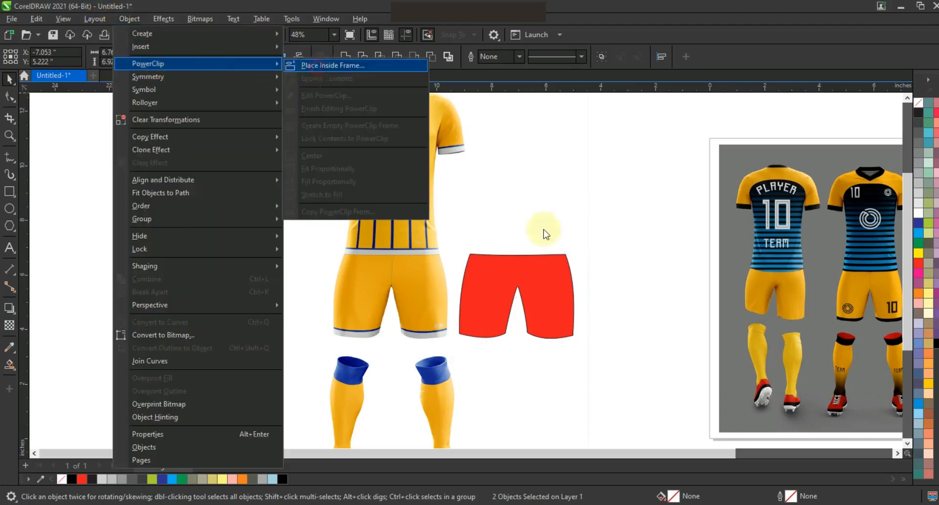
{"action": "left_click", "coordinate": [333, 66]}
{"action": "left_click", "coordinate": [552, 273]}
Step: Remove the outline from the red shorts and deselect the shape
{"action": "right_click", "coordinate": [916, 104]}
{"action": "left_click", "coordinate": [901, 110]}
{"action": "left_click", "coordinate": [787, 110]}
{"action": "left_click", "coordinate": [573, 289]}
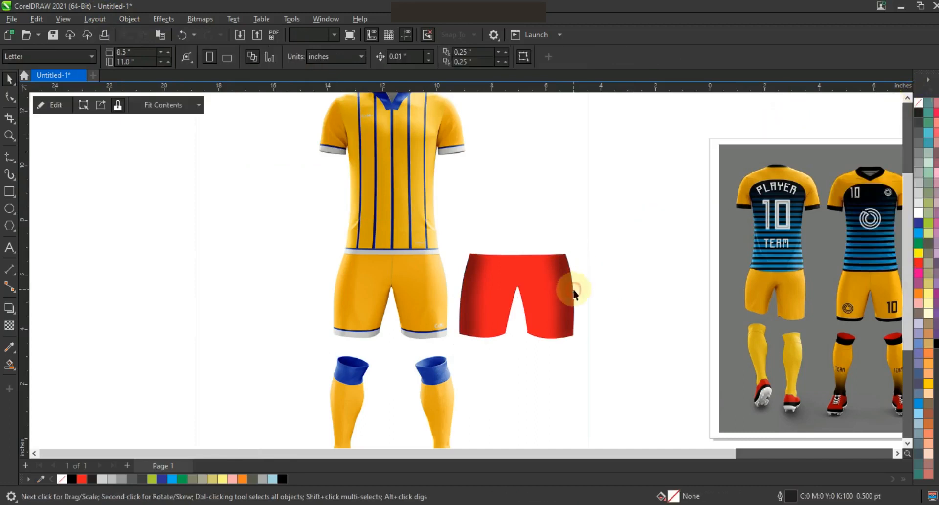
Step: Try several fill colours on the shorts, ending with the grey-olive C0 M0 Y20 K60, and deselect the shape
{"action": "left_click", "coordinate": [927, 266]}
{"action": "left_click", "coordinate": [928, 254]}
{"action": "left_click", "coordinate": [927, 243]}
{"action": "left_click", "coordinate": [134, 163]}
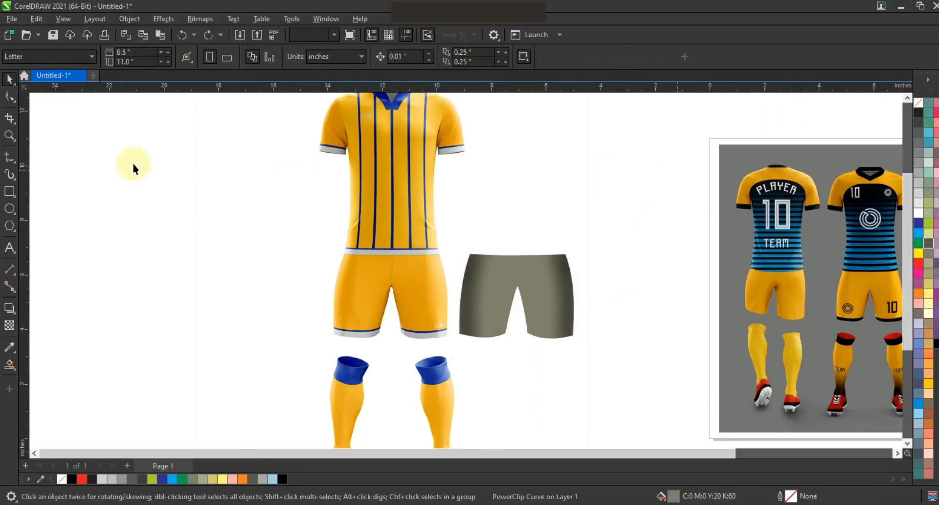
Step: Draw an open inverted V about 1.84 by 2.56 inches above the shorts' crotch, with its ends extending below the inner leg hems
{"action": "left_click", "coordinate": [9, 136]}
{"action": "left_click_drag", "start_coordinate": [241, 171], "coordinate": [659, 373]}
{"action": "left_click_drag", "start_coordinate": [220, 176], "coordinate": [656, 380]}
{"action": "left_click", "coordinate": [9, 156]}
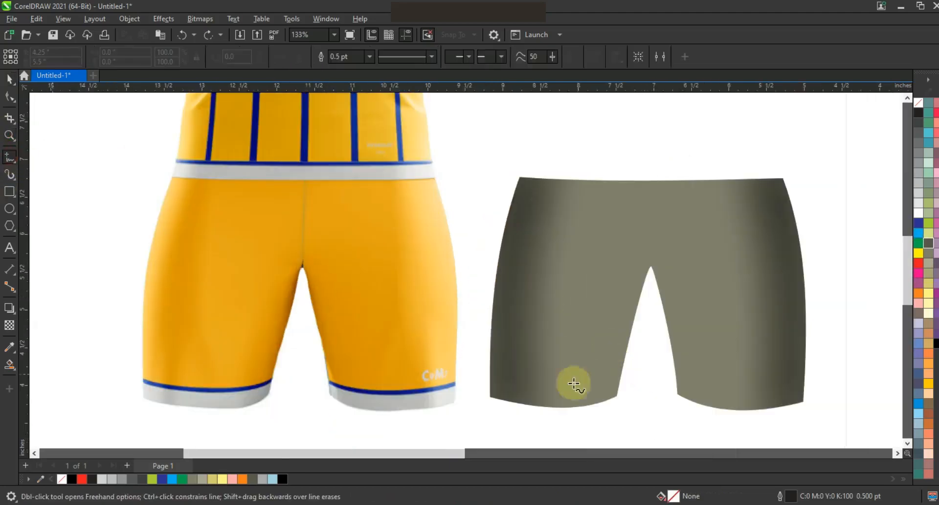
{"action": "left_click", "coordinate": [577, 425]}
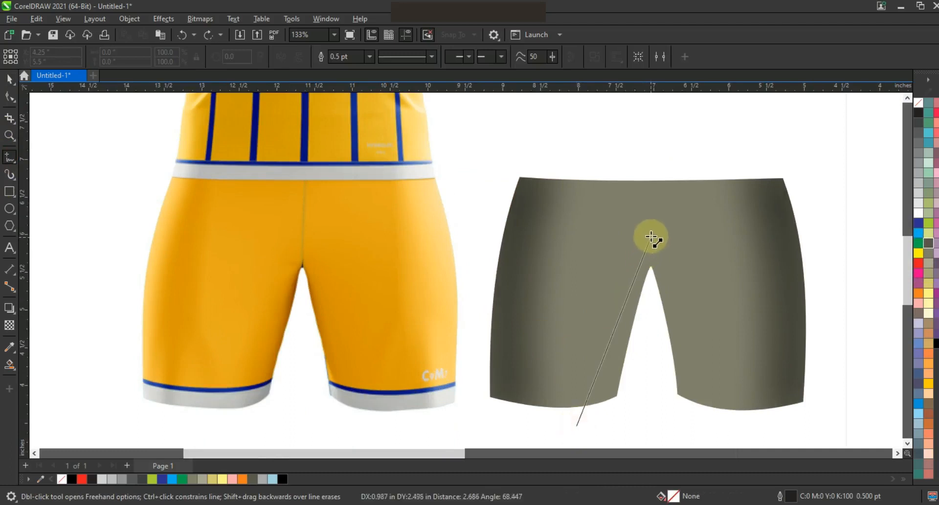
{"action": "double_click", "coordinate": [650, 233]}
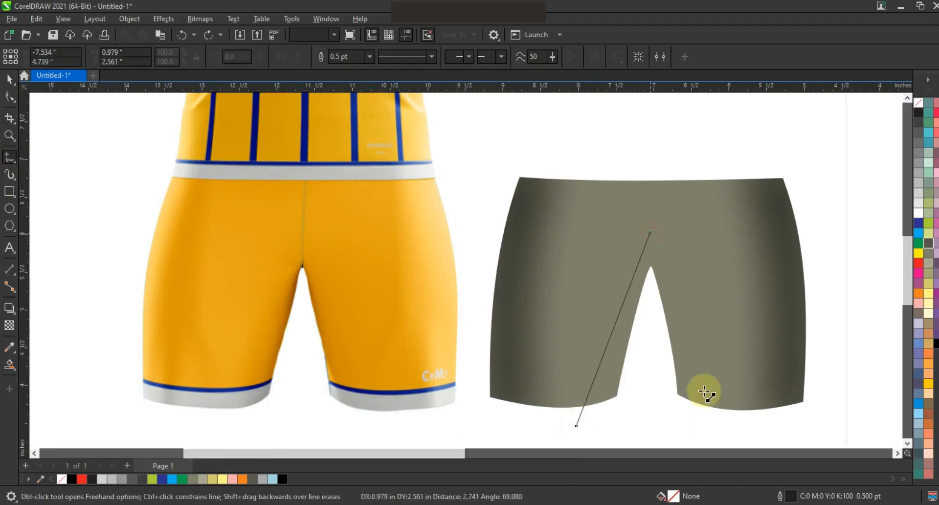
{"action": "left_click", "coordinate": [715, 413]}
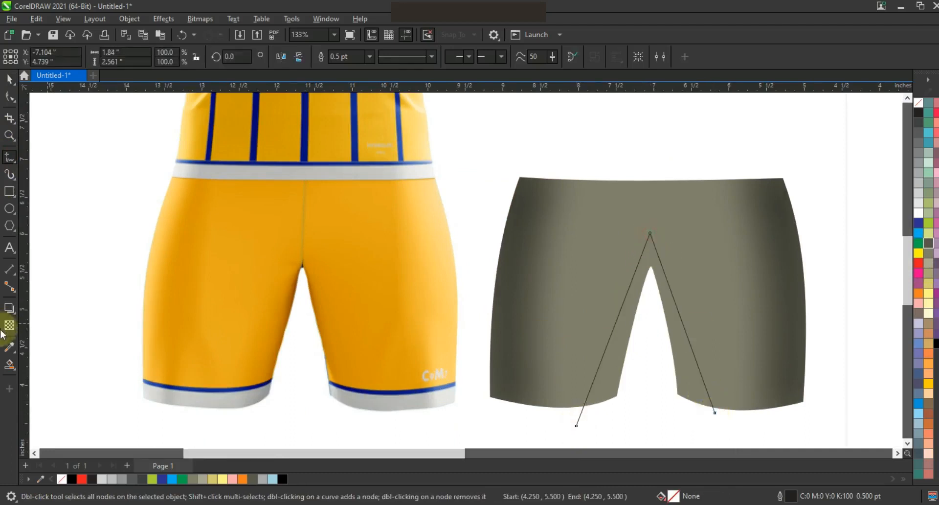
Step: Use Smart Fill to create a closed shape between the inverted V and the inner leg edges, and delete the V guide line
{"action": "left_click", "coordinate": [20, 367]}
{"action": "left_click", "coordinate": [603, 361]}
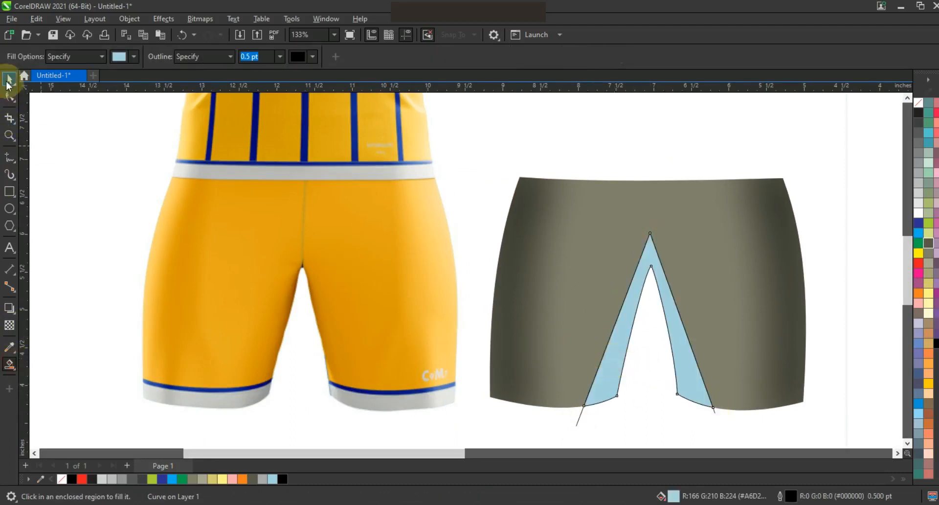
{"action": "left_click", "coordinate": [8, 79]}
{"action": "left_click", "coordinate": [579, 419]}
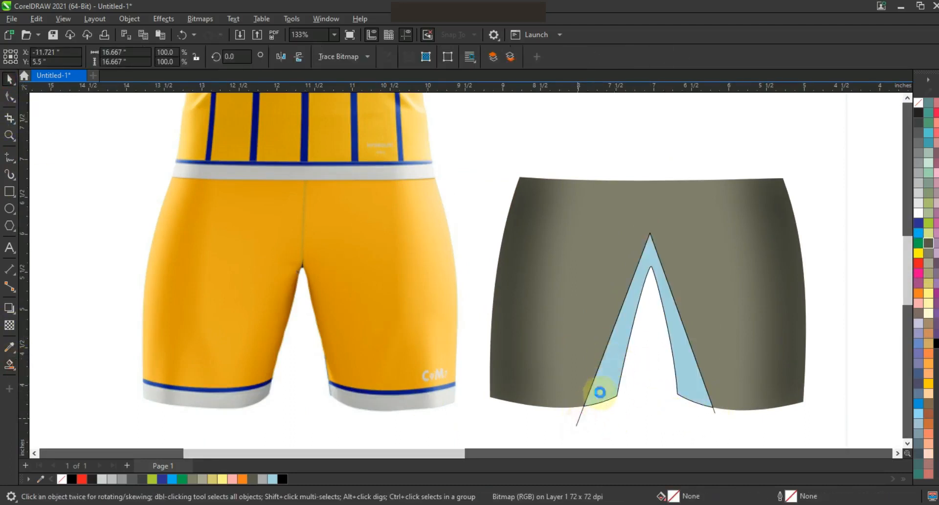
{"action": "key", "text": "Delete"}
{"action": "key", "text": "ctrl+z"}
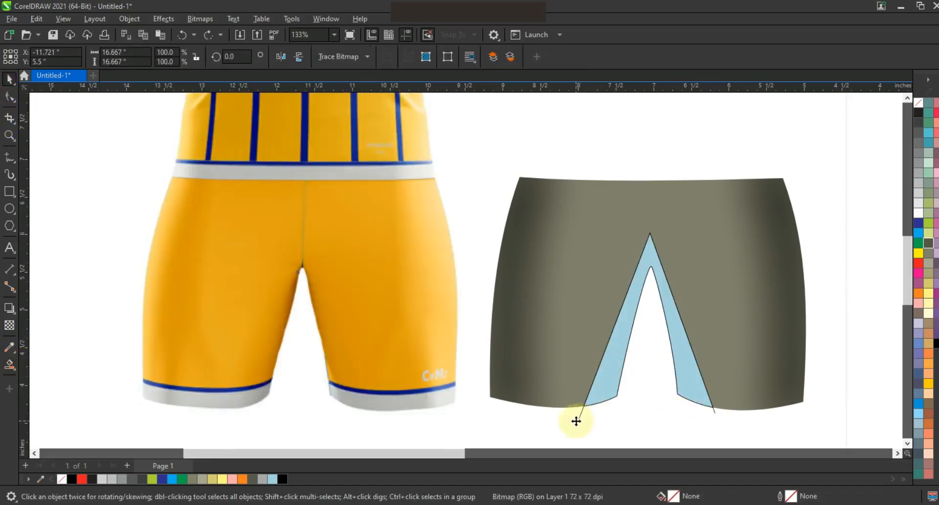
{"action": "key", "text": "Delete"}
Step: Fill the crotch shape black, remove its outline, and convert it to a bitmap
{"action": "left_click", "coordinate": [596, 392]}
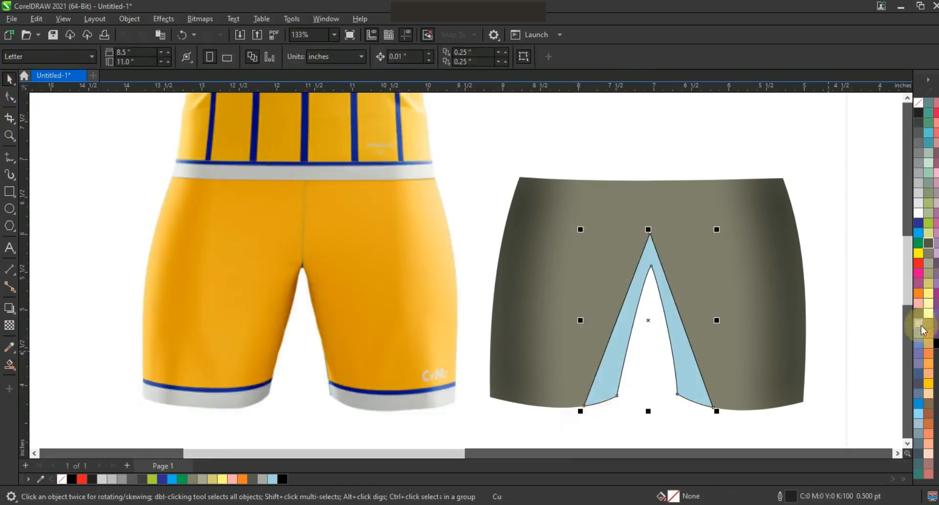
{"action": "left_click", "coordinate": [936, 343]}
{"action": "right_click", "coordinate": [913, 108]}
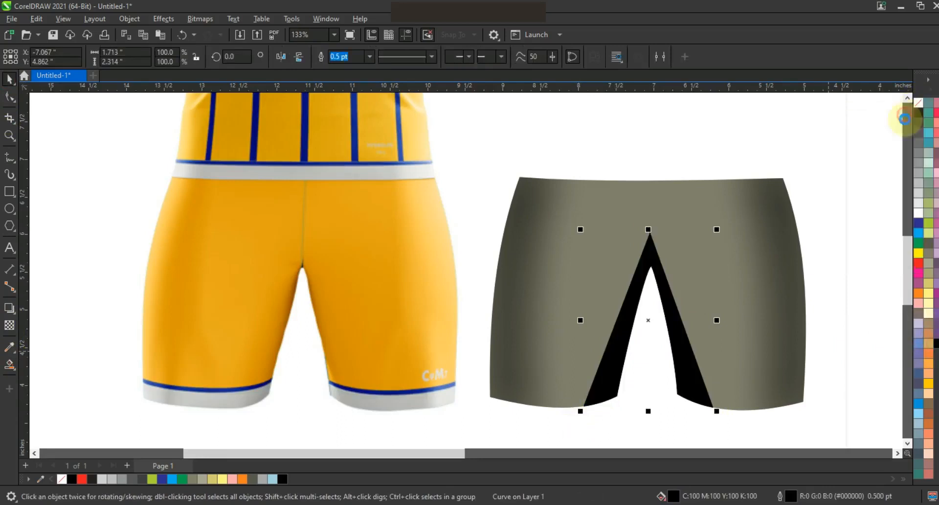
{"action": "left_click", "coordinate": [199, 19]}
{"action": "left_click", "coordinate": [602, 219]}
{"action": "left_click", "coordinate": [481, 322]}
Step: Apply a Gaussian Blur with a radius of about 93.8 pixels to the black crotch bitmap
{"action": "left_click", "coordinate": [130, 19]}
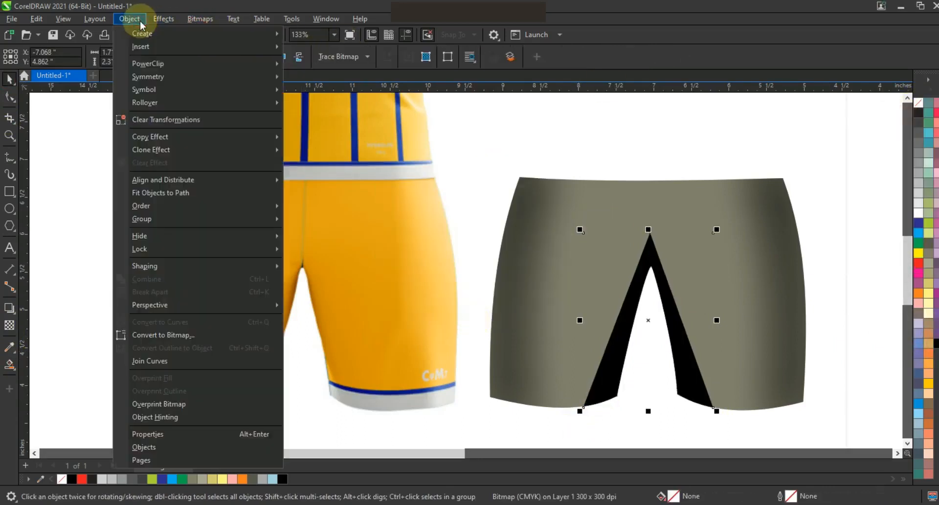
{"action": "mouse_move", "coordinate": [150, 19]}
{"action": "mouse_move", "coordinate": [167, 89]}
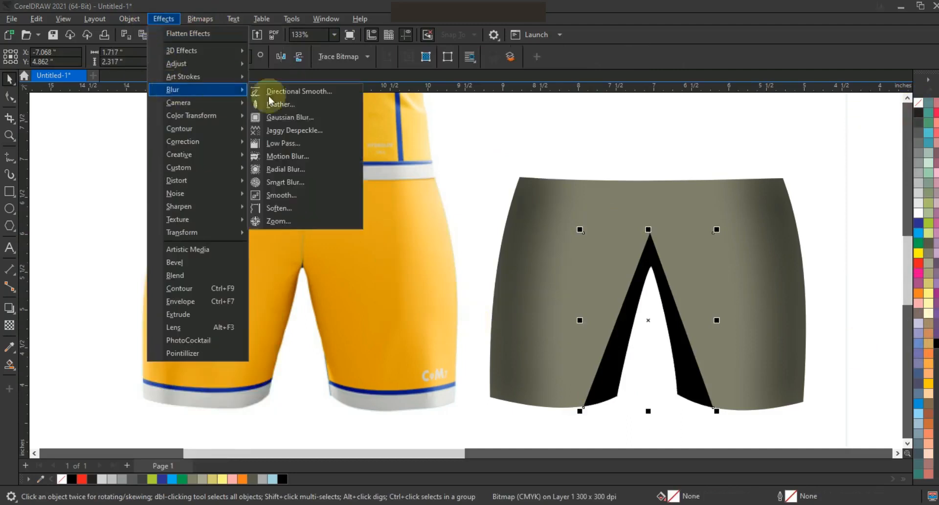
{"action": "left_click", "coordinate": [291, 122]}
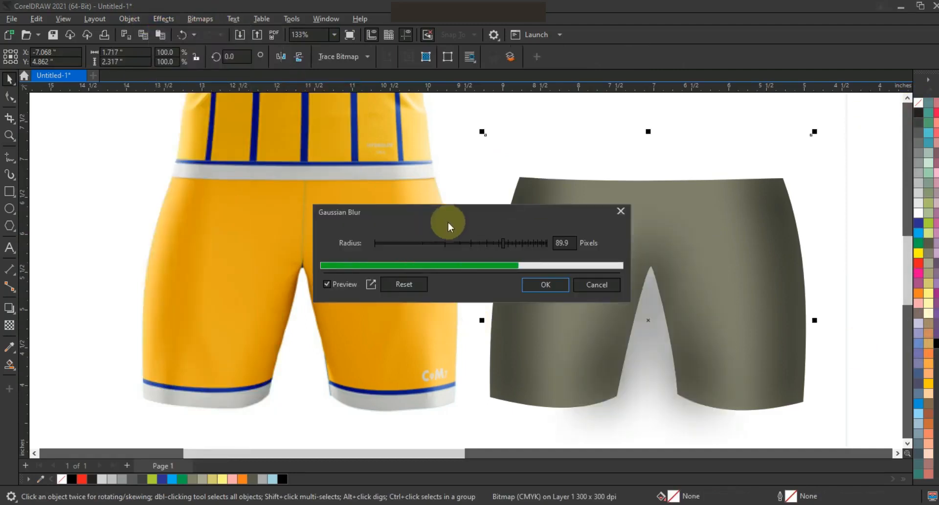
{"action": "left_click_drag", "start_coordinate": [465, 216], "coordinate": [356, 161]}
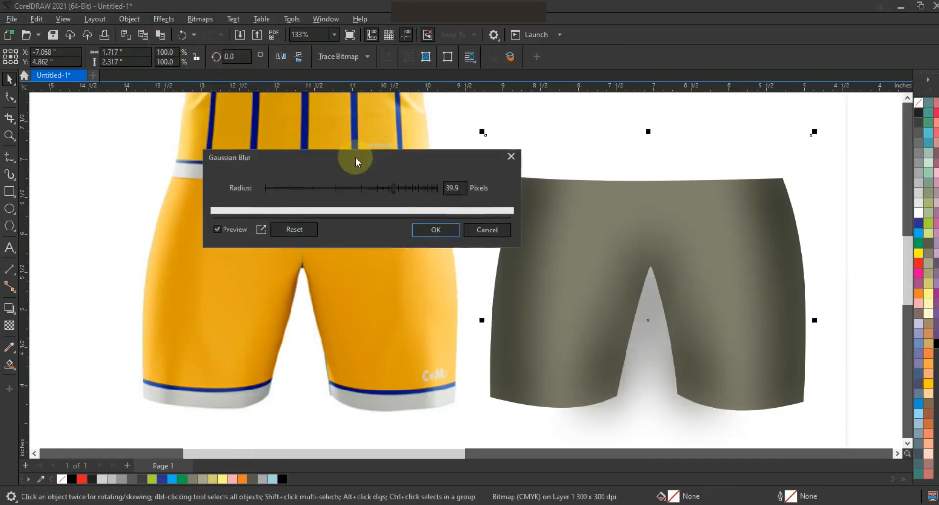
{"action": "left_click_drag", "start_coordinate": [390, 192], "coordinate": [396, 186]}
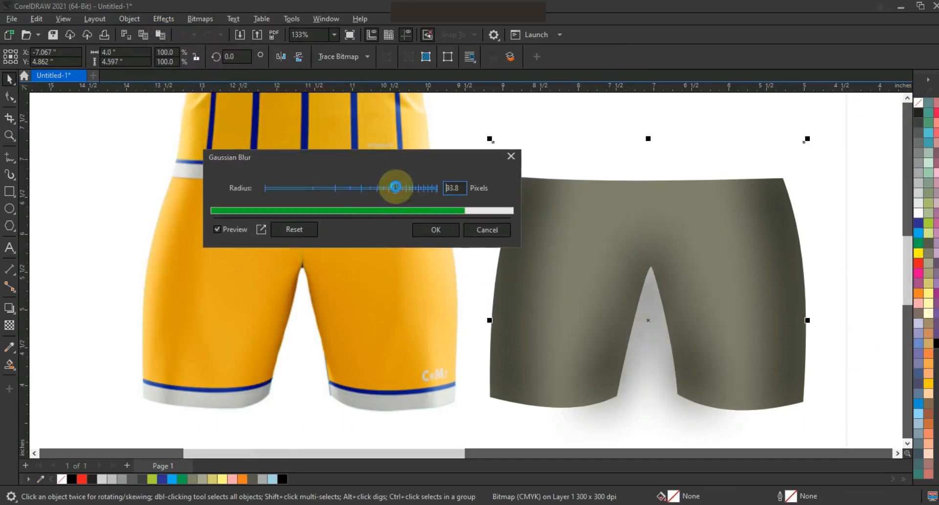
{"action": "left_click", "coordinate": [435, 229]}
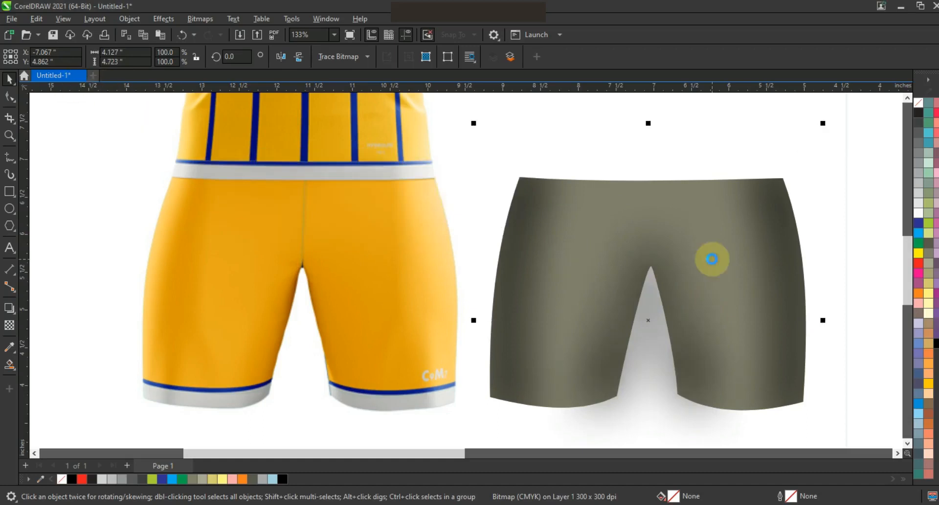
Step: PowerClip the blurred crotch shadow inside the shorts shape
{"action": "left_click", "coordinate": [129, 18]}
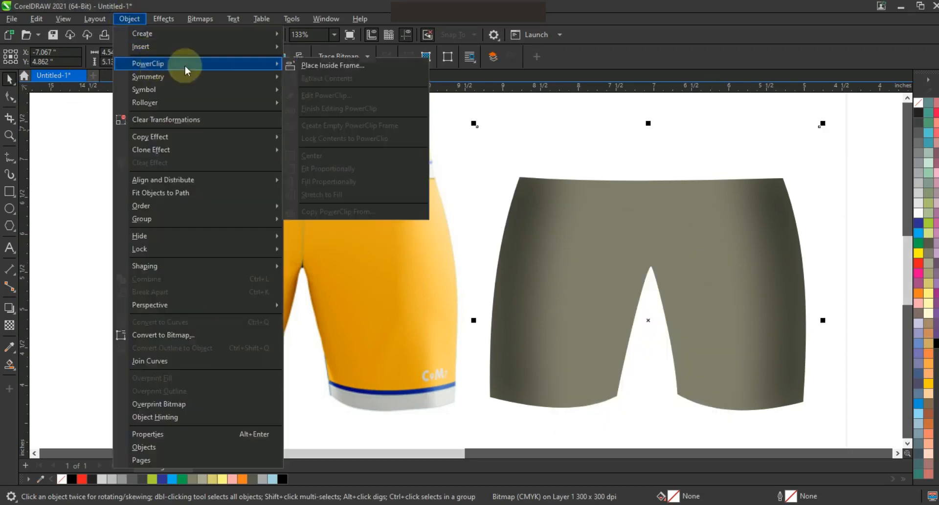
{"action": "left_click", "coordinate": [303, 64]}
{"action": "left_click", "coordinate": [697, 194]}
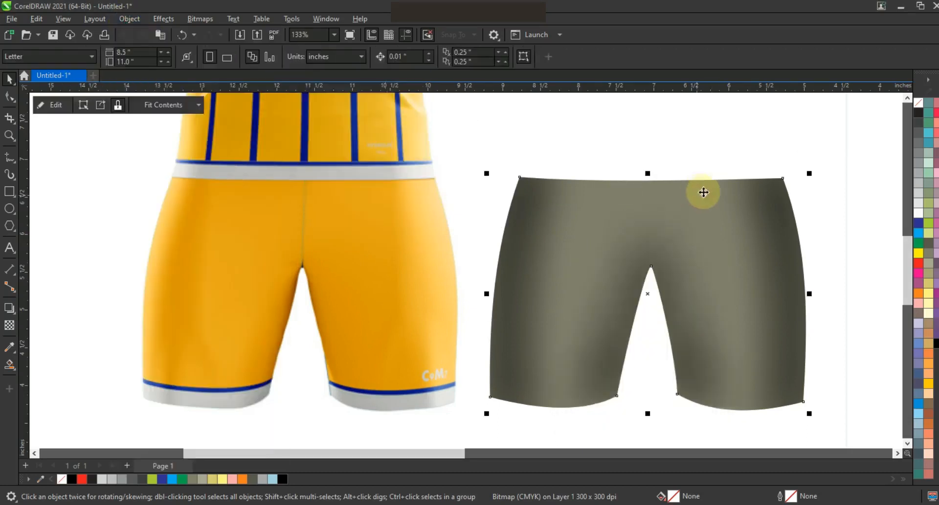
Step: Fill the shorts with red and deselect them
{"action": "left_click", "coordinate": [919, 264]}
{"action": "scroll", "coordinate": [737, 297], "scroll_direction": "down", "scroll_amount": 4}
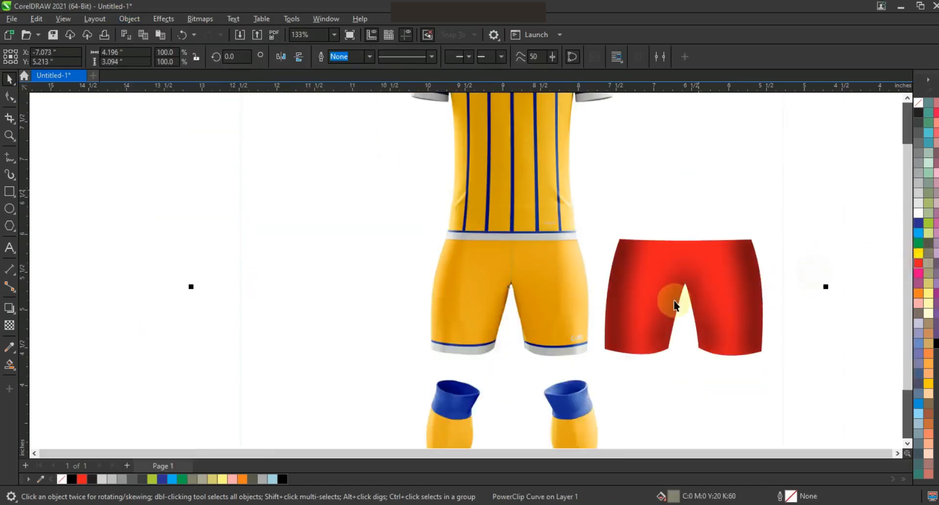
{"action": "left_click", "coordinate": [769, 337]}
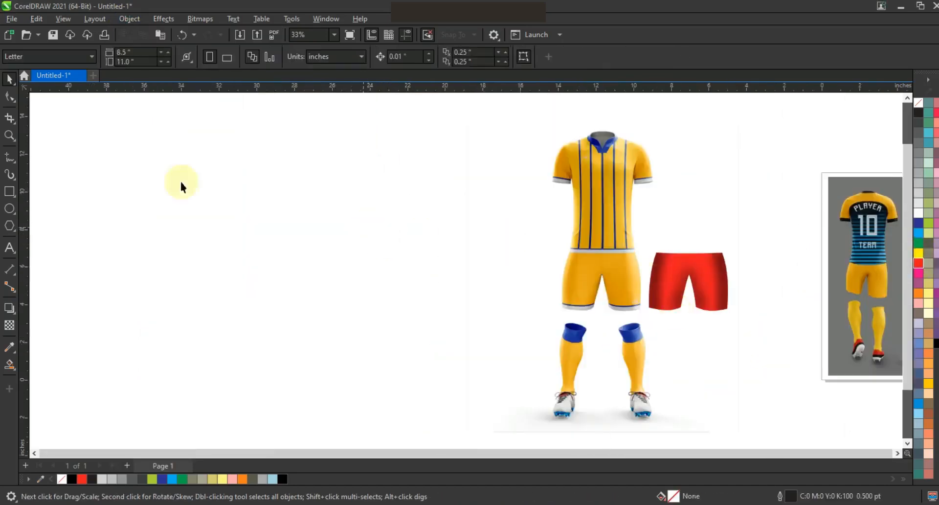
Step: Draw a straight line about 1.73 inches long across the photographed shorts' left leg, just above the blue hem stripe
{"action": "left_click", "coordinate": [9, 136]}
{"action": "left_click_drag", "start_coordinate": [507, 232], "coordinate": [763, 324]}
{"action": "left_click_drag", "start_coordinate": [169, 269], "coordinate": [779, 399]}
{"action": "left_click", "coordinate": [12, 162]}
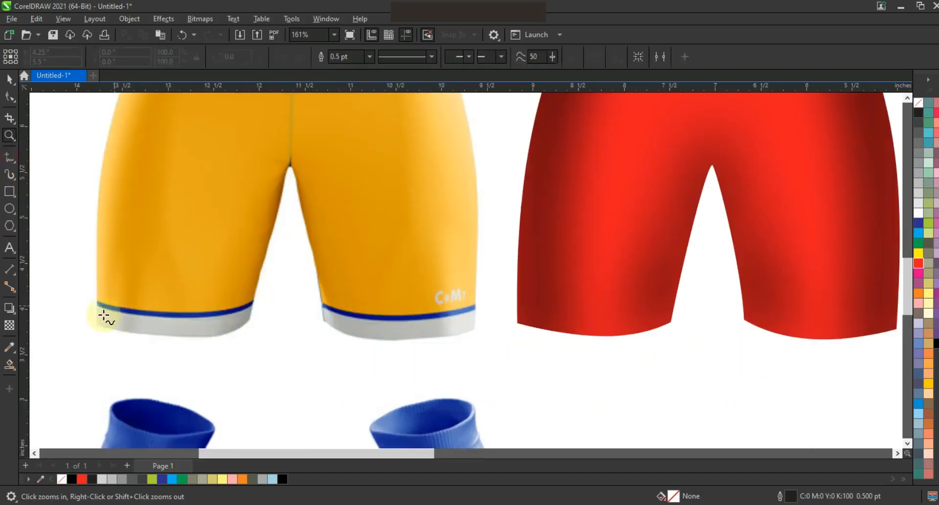
{"action": "left_click", "coordinate": [95, 299]}
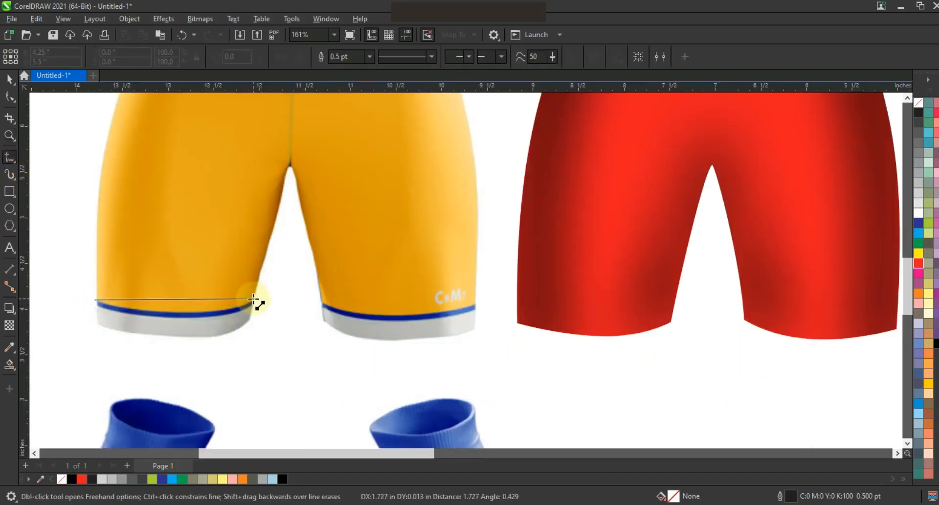
{"action": "left_click", "coordinate": [254, 298]}
Step: Bend the straight line into a curve that follows the upper edge of the blue hem stripe
{"action": "left_click", "coordinate": [10, 97]}
{"action": "left_click_drag", "start_coordinate": [82, 247], "coordinate": [353, 352]}
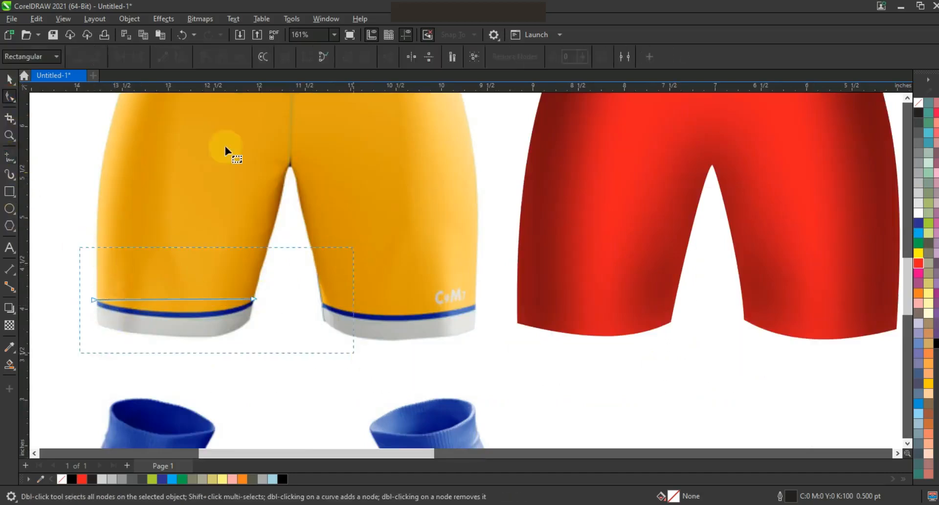
{"action": "key", "text": "shift+F2"}
{"action": "left_click_drag", "start_coordinate": [514, 269], "coordinate": [559, 339]}
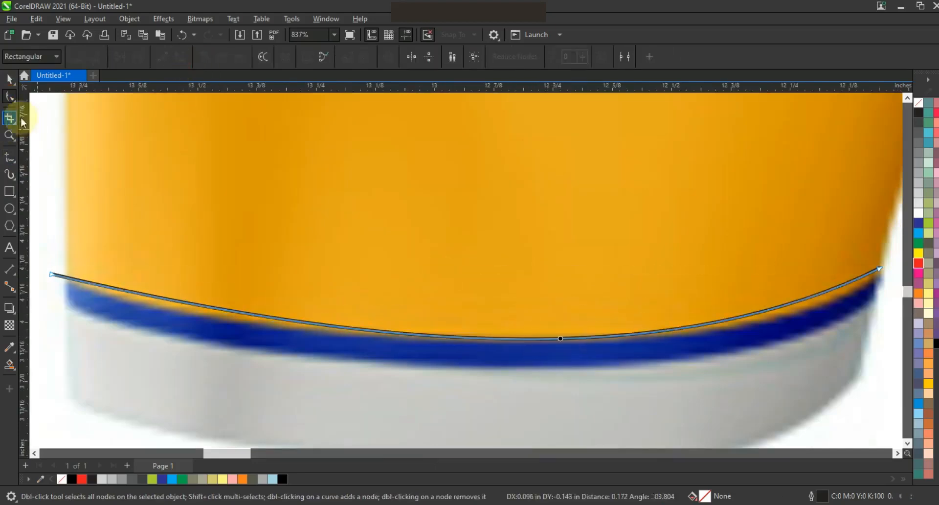
Step: Place a copy of the curve along the lower edge of the blue hem stripe
{"action": "left_click", "coordinate": [9, 78]}
{"action": "left_click_drag", "start_coordinate": [419, 337], "coordinate": [420, 368]}
{"action": "right_click", "coordinate": [420, 368]}
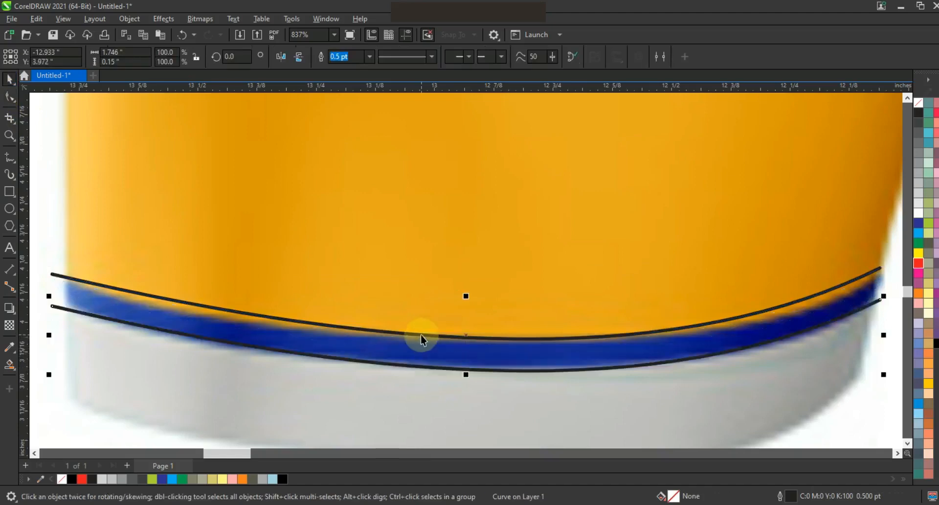
Step: Move both hem curves onto the red shorts' left leg and widen them to about 1.82 inches
{"action": "left_click", "coordinate": [421, 336], "text": "shift"}
{"action": "left_click", "coordinate": [321, 56]}
{"action": "scroll", "coordinate": [463, 300], "scroll_direction": "down", "scroll_amount": 5}
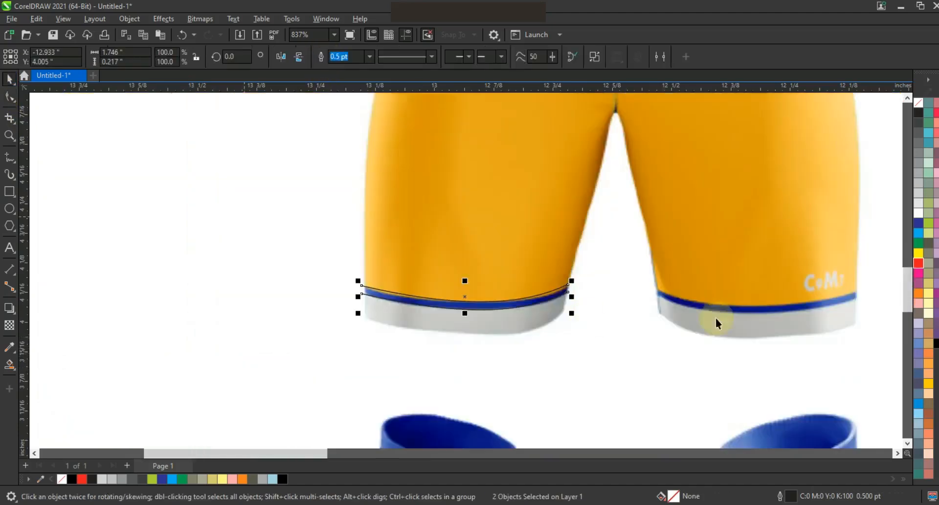
{"action": "left_click_drag", "start_coordinate": [521, 304], "coordinate": [522, 304]}
{"action": "left_click_drag", "start_coordinate": [464, 303], "coordinate": [740, 304]}
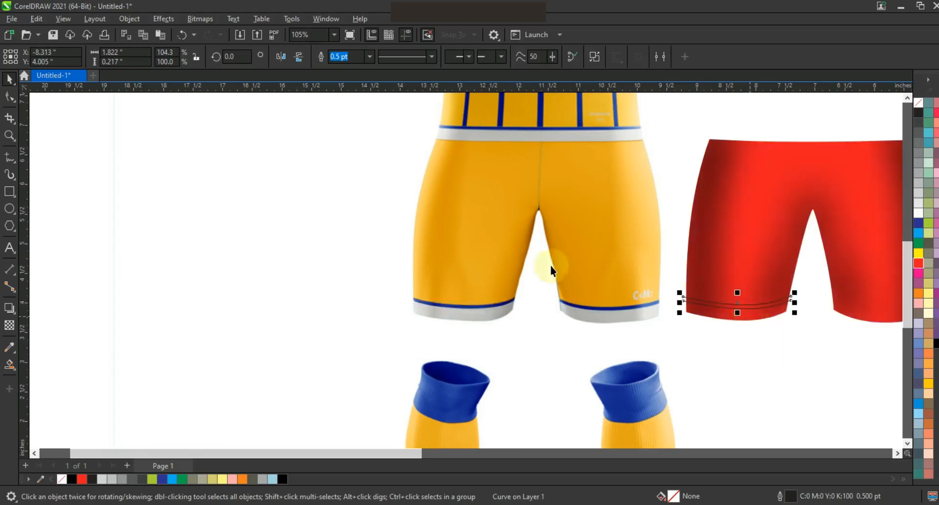
Step: Use Smart Fill to create the stripe and lower hem band on the red left leg, and delete the guide curves
{"action": "key", "text": "shift+F2"}
{"action": "scroll", "coordinate": [410, 269], "scroll_direction": "down", "scroll_amount": 1}
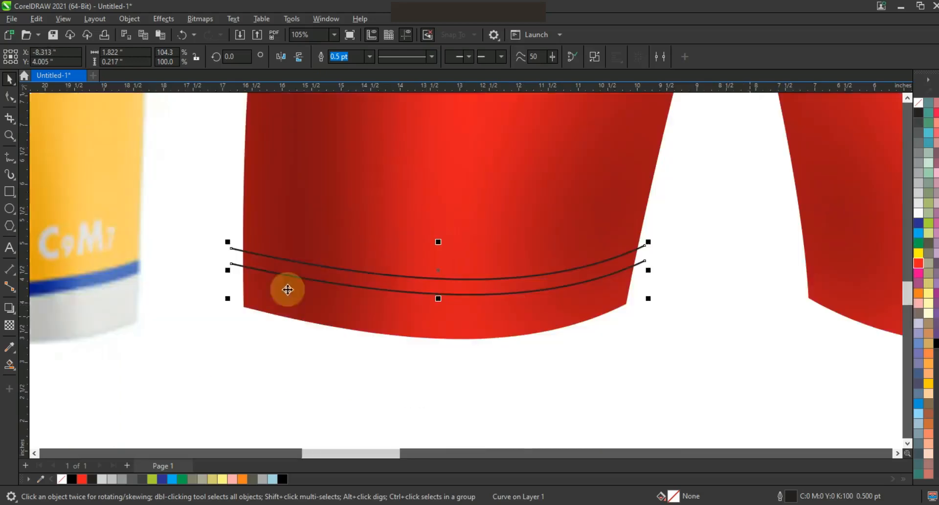
{"action": "left_click", "coordinate": [9, 364]}
{"action": "left_click", "coordinate": [314, 272]}
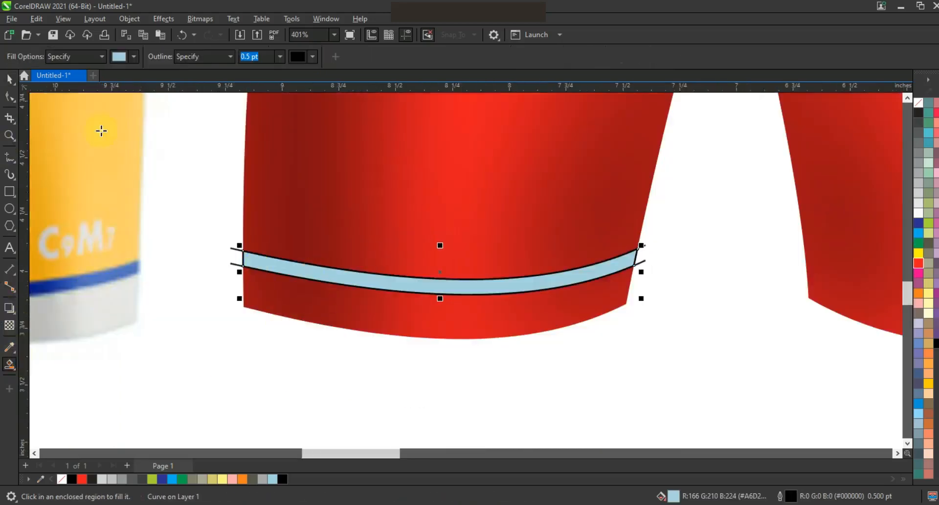
{"action": "left_click", "coordinate": [11, 87]}
{"action": "left_click", "coordinate": [10, 363]}
{"action": "left_click", "coordinate": [326, 301]}
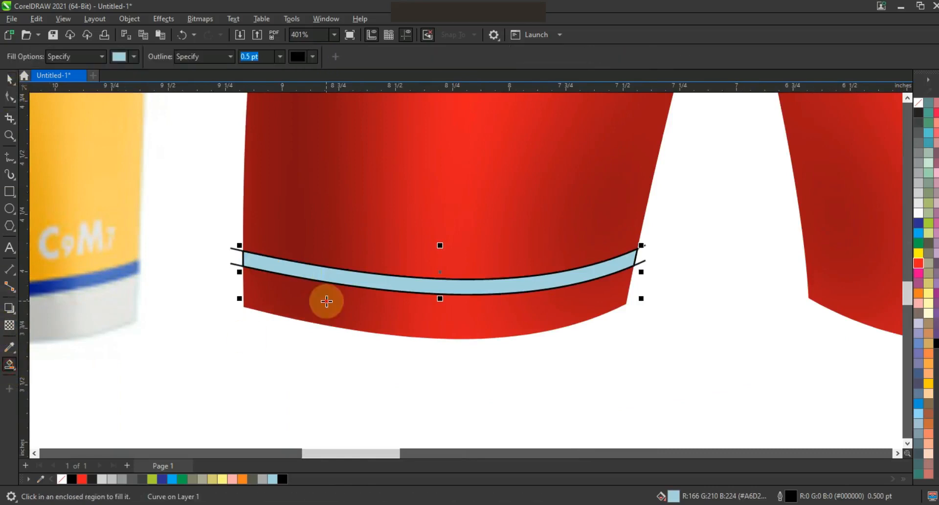
{"action": "left_click", "coordinate": [7, 80]}
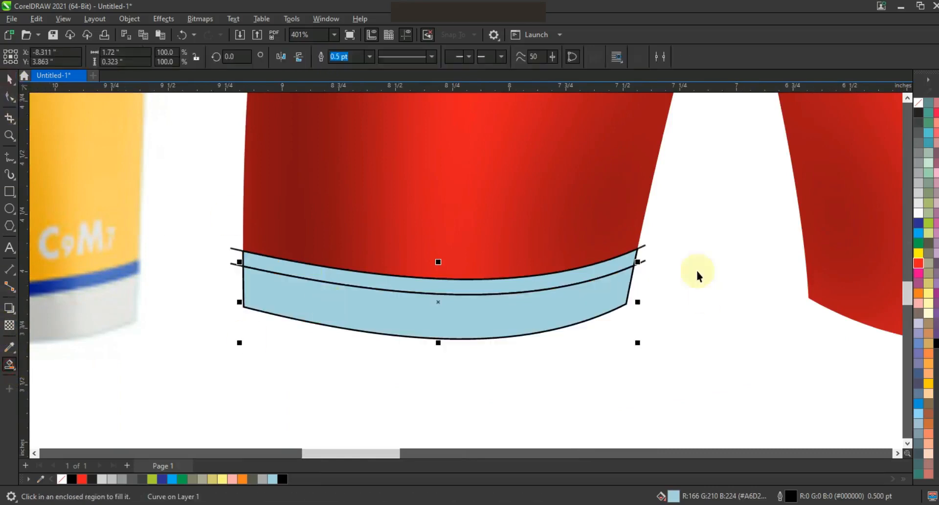
{"action": "left_click", "coordinate": [645, 260]}
{"action": "key", "text": "Delete"}
Step: Fill the thin stripe white and the lower hem band dark grey, and remove both outlines
{"action": "left_click", "coordinate": [631, 265]}
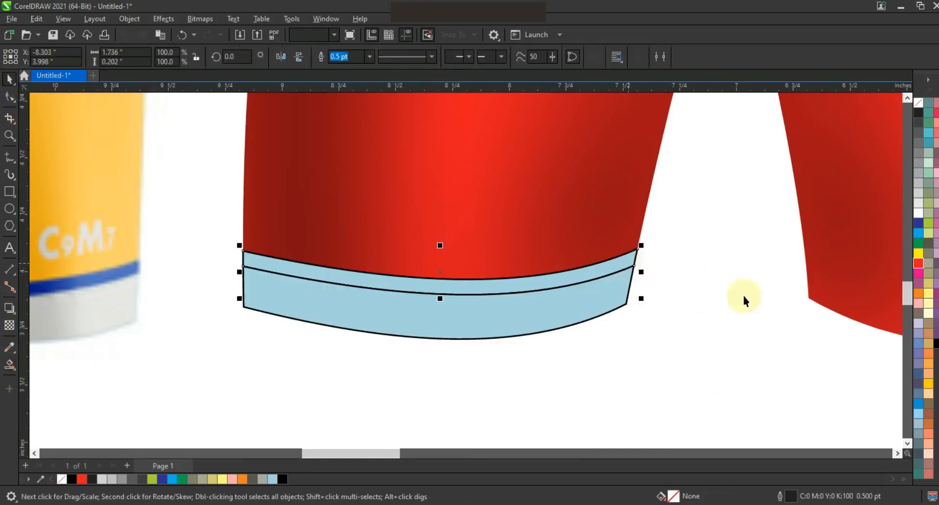
{"action": "left_click", "coordinate": [567, 316]}
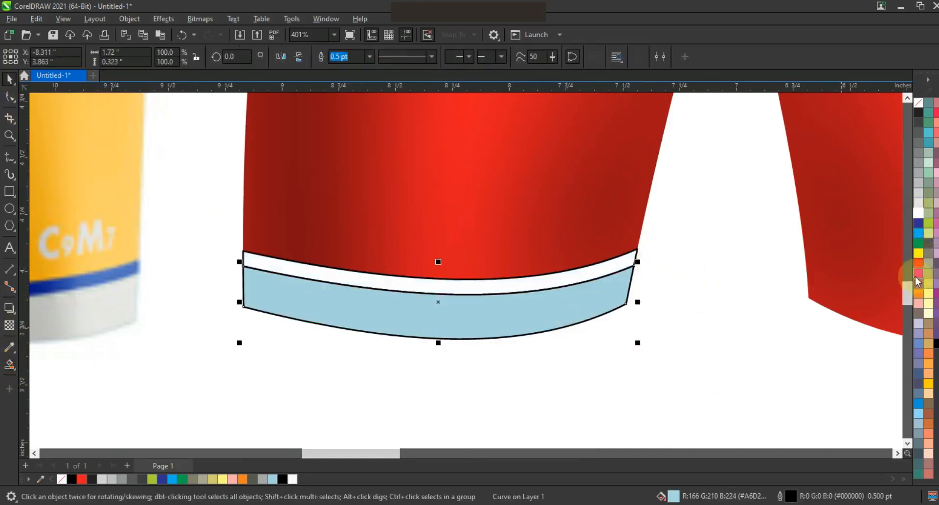
{"action": "left_click", "coordinate": [918, 132]}
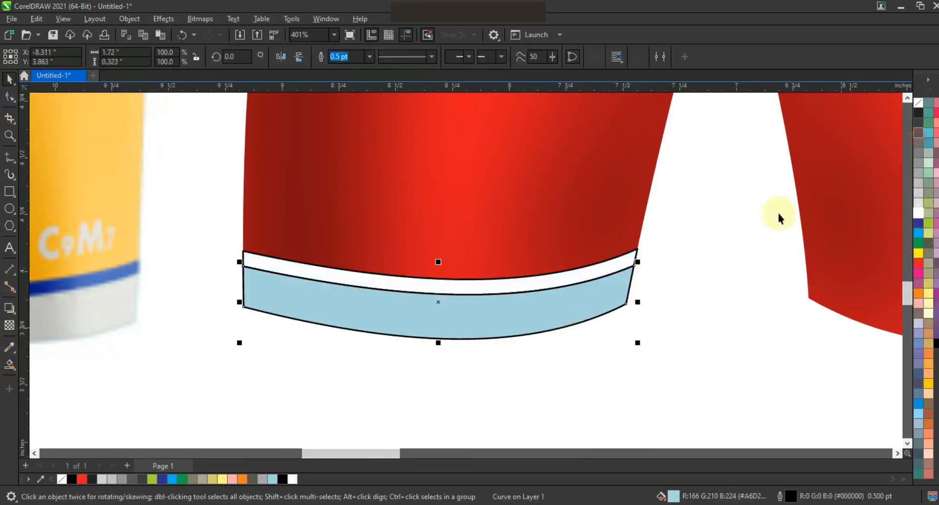
{"action": "left_click", "coordinate": [591, 272], "text": "shift"}
{"action": "right_click", "coordinate": [918, 103]}
{"action": "left_click", "coordinate": [899, 102]}
{"action": "scroll", "coordinate": [424, 296], "scroll_direction": "down", "scroll_amount": 3}
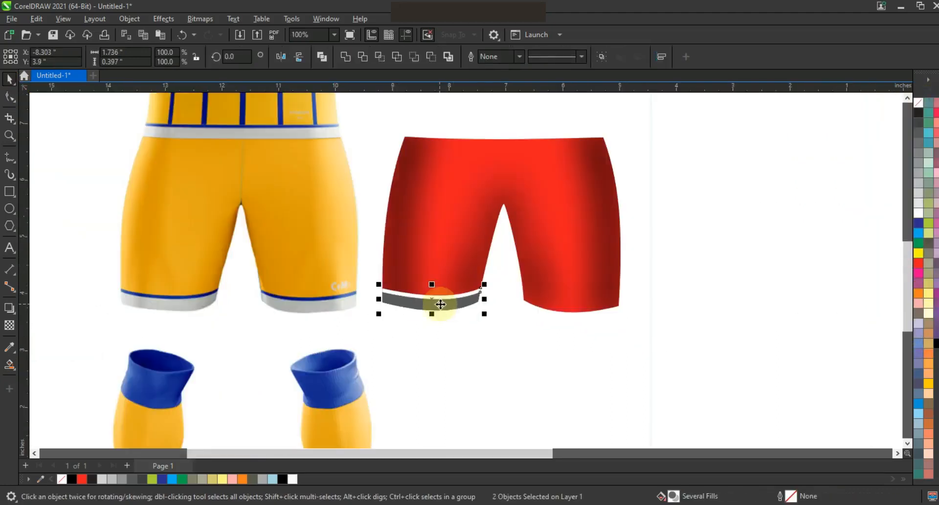
{"action": "left_click", "coordinate": [280, 57]}
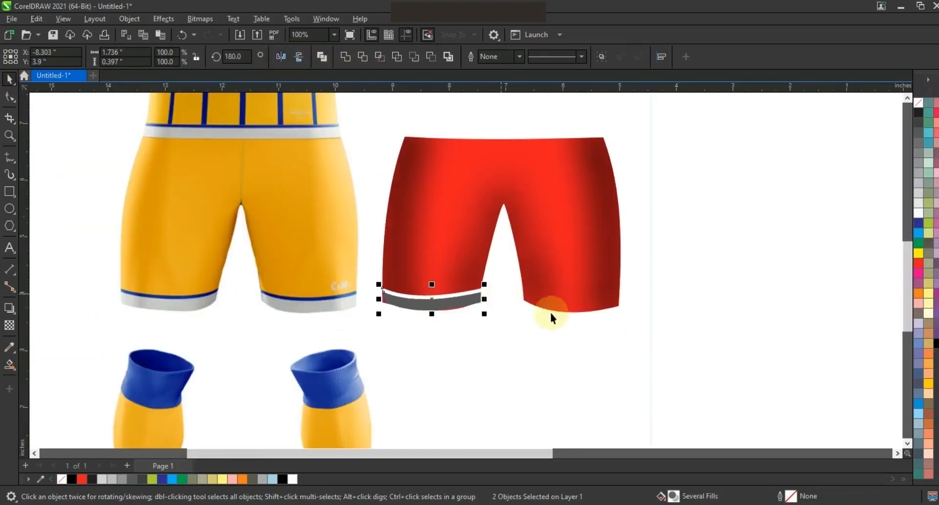
{"action": "left_click", "coordinate": [588, 301]}
{"action": "left_click_drag", "start_coordinate": [589, 301], "coordinate": [589, 301]}
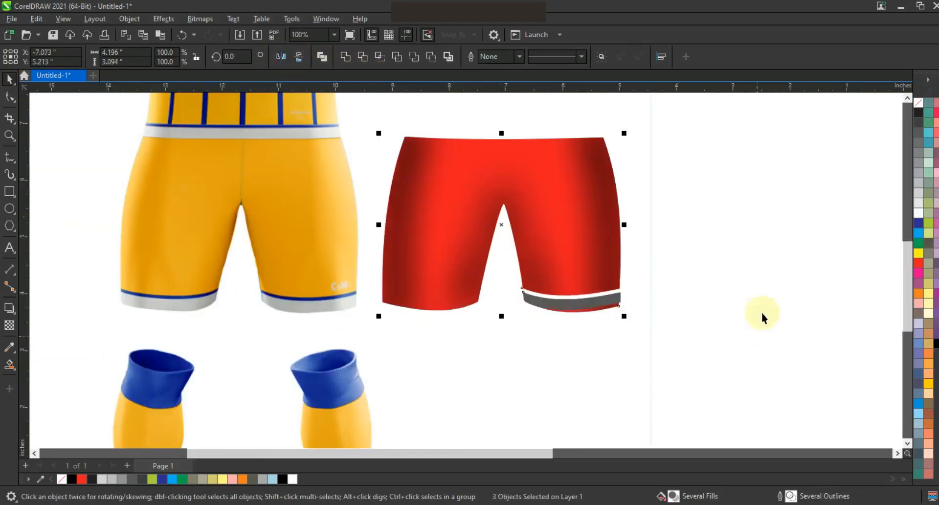
{"action": "key", "text": "ctrl+z"}
Step: Place a horizontally mirrored copy of the white and dark grey hem bands on the red shorts' right leg
{"action": "left_click_drag", "start_coordinate": [778, 265], "coordinate": [341, 319]}
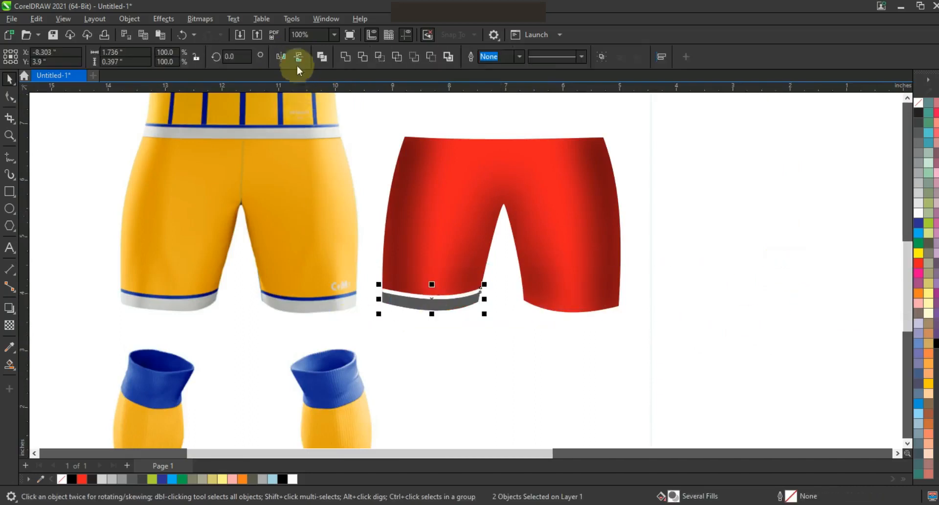
{"action": "left_click", "coordinate": [285, 55]}
{"action": "left_click_drag", "start_coordinate": [437, 296], "coordinate": [575, 296]}
{"action": "key", "text": "Down"}
{"action": "key", "text": "Down"}
{"action": "key", "text": "Down"}
{"action": "key", "text": "Down"}
{"action": "key", "text": "Down"}
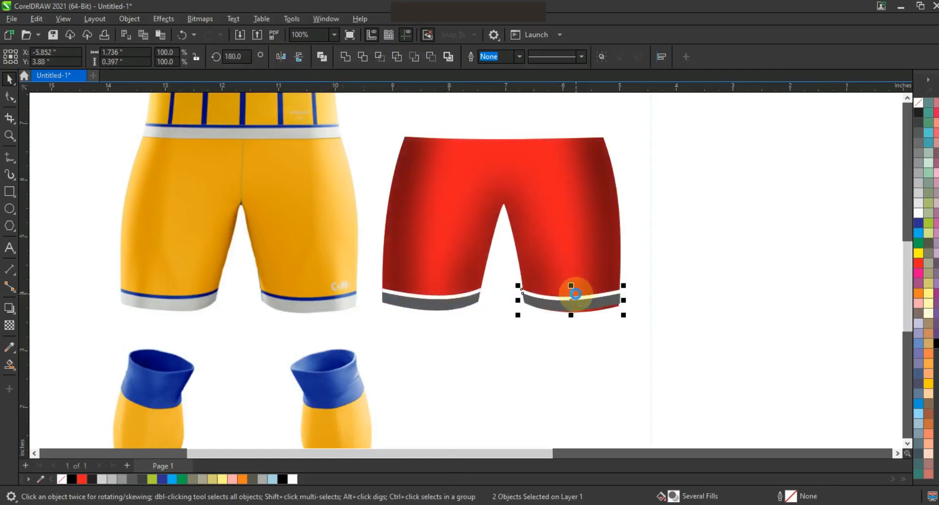
Step: PowerClip the white and dark grey hem bands of both legs inside the red shorts shape
{"action": "left_click_drag", "start_coordinate": [719, 269], "coordinate": [359, 333]}
{"action": "key", "text": "Down"}
{"action": "left_click", "coordinate": [130, 19]}
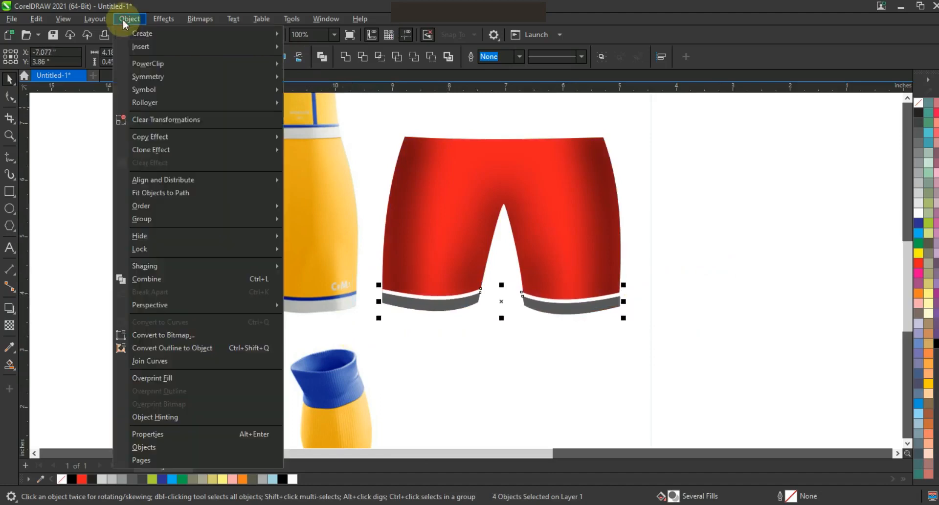
{"action": "mouse_move", "coordinate": [142, 64]}
{"action": "left_click", "coordinate": [316, 66]}
{"action": "left_click", "coordinate": [433, 165]}
{"action": "right_click", "coordinate": [434, 166]}
{"action": "left_click", "coordinate": [469, 159]}
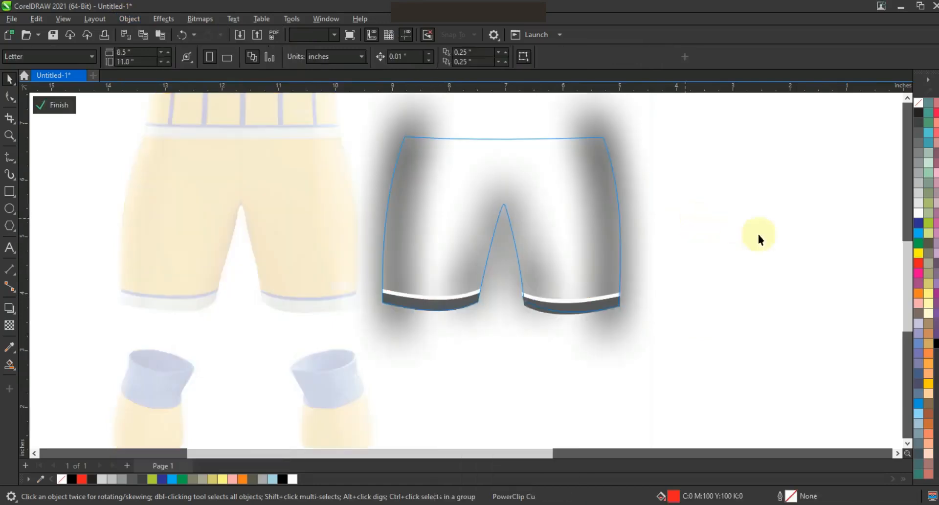
Step: Send the hem bands behind the blurred shading within the shorts' PowerClip and finish editing it
{"action": "left_click_drag", "start_coordinate": [356, 322], "coordinate": [358, 320]}
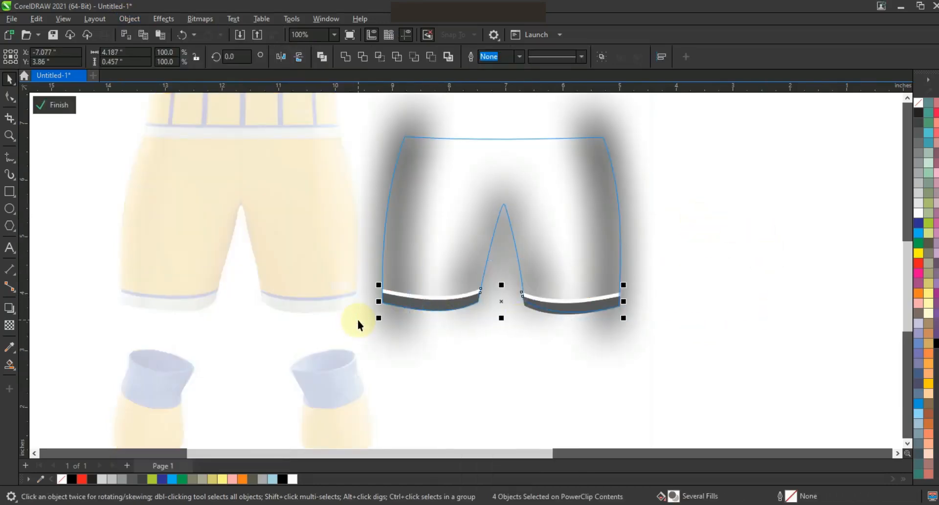
{"action": "key", "text": "shift+Page_Down"}
{"action": "right_click", "coordinate": [591, 214]}
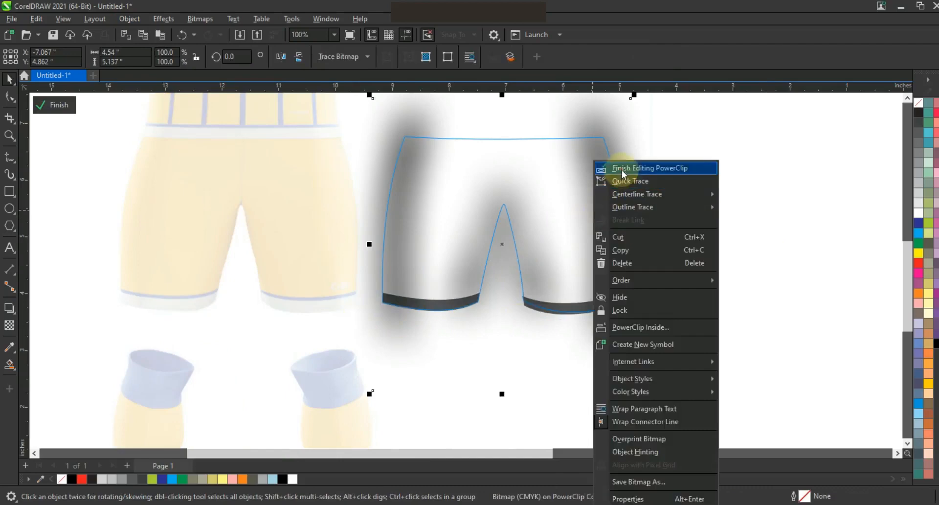
{"action": "left_click", "coordinate": [609, 167]}
Step: Trace the left half of the photographed yellow shirt with straight Freehand segments, about 2.68 by 6.44 inches, ending back at the centre hem
{"action": "scroll", "coordinate": [610, 342], "scroll_direction": "down", "scroll_amount": 4}
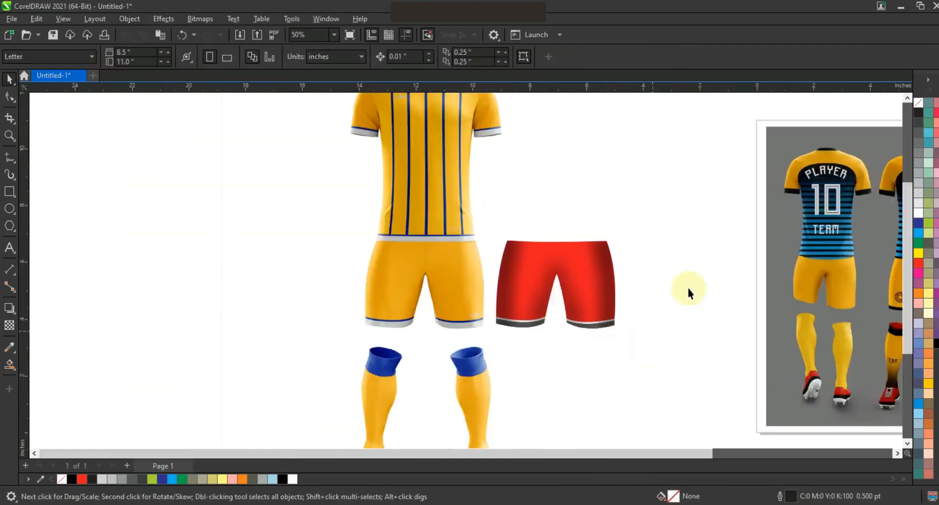
{"action": "left_click", "coordinate": [10, 135]}
{"action": "left_click_drag", "start_coordinate": [396, 141], "coordinate": [677, 367]}
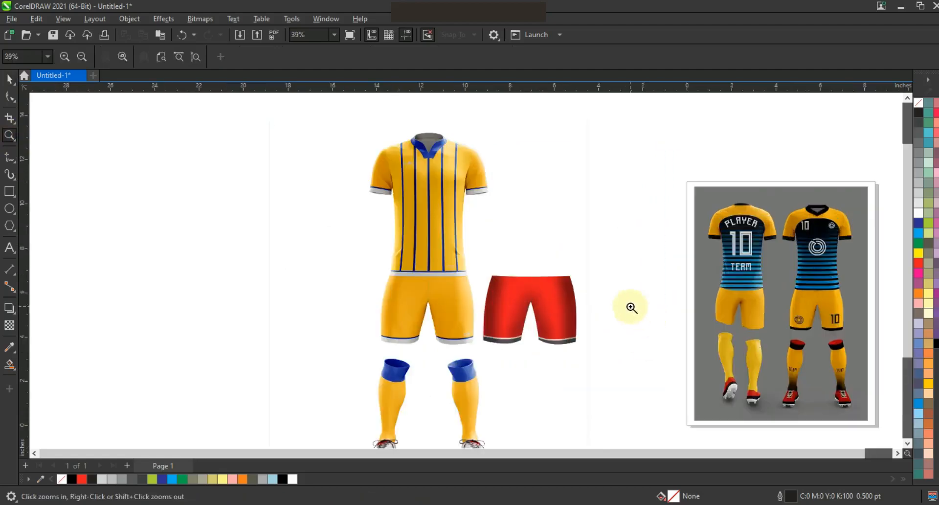
{"action": "left_click_drag", "start_coordinate": [344, 128], "coordinate": [615, 324]}
{"action": "left_click_drag", "start_coordinate": [243, 97], "coordinate": [582, 383]}
{"action": "left_click", "coordinate": [9, 157]}
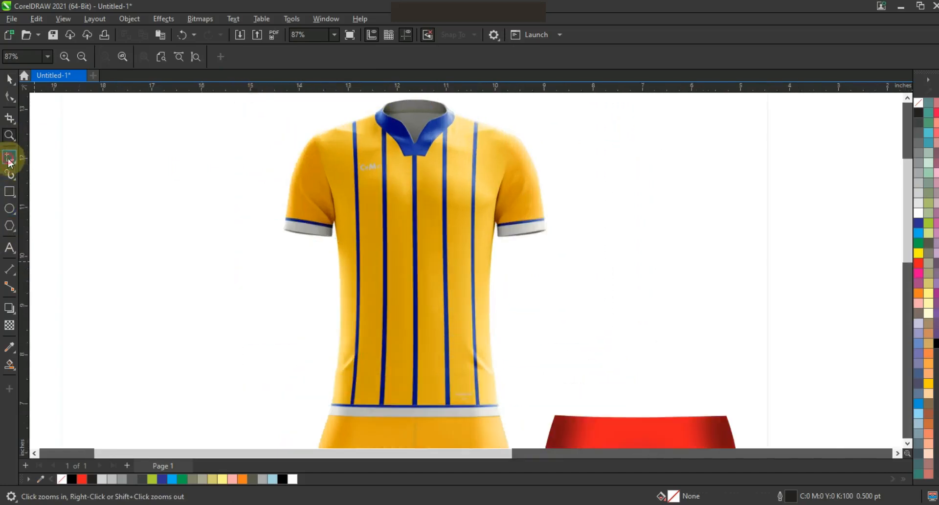
{"action": "left_click", "coordinate": [416, 415]}
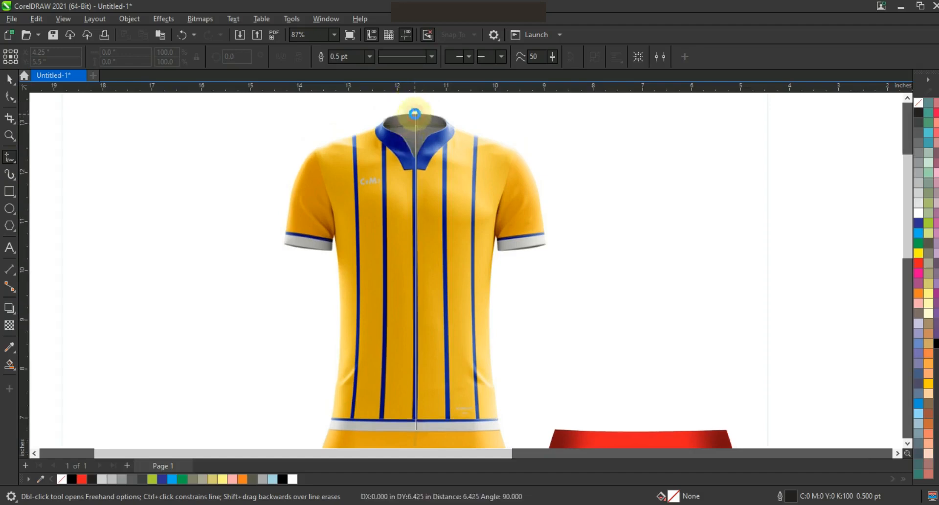
{"action": "double_click", "coordinate": [416, 114]}
{"action": "double_click", "coordinate": [377, 128]}
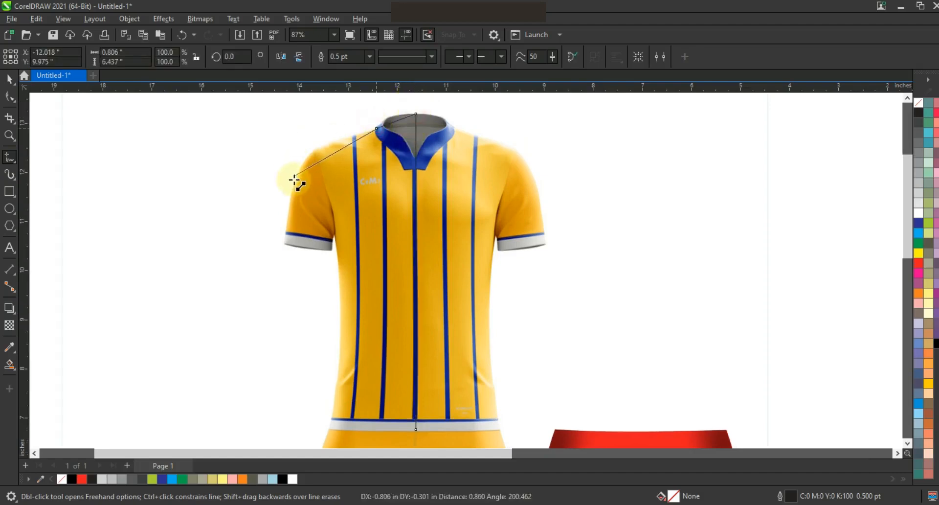
{"action": "double_click", "coordinate": [284, 242]}
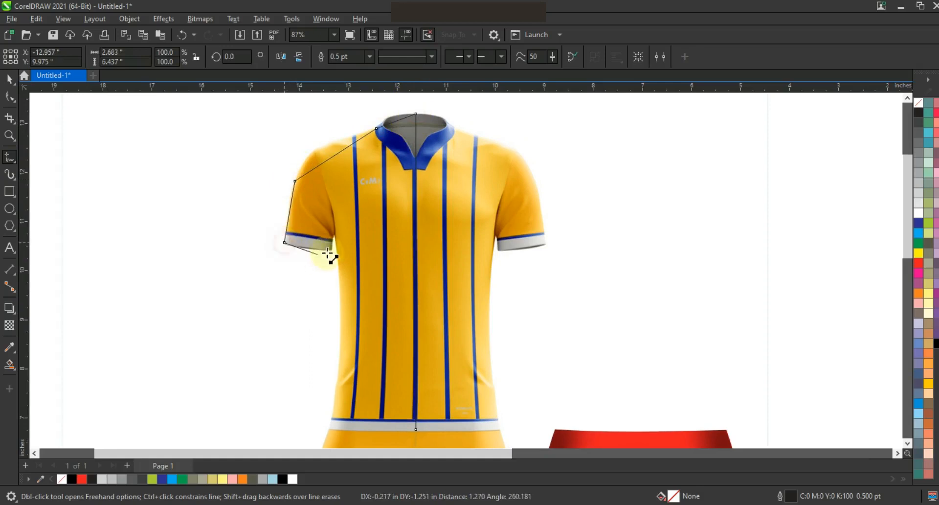
{"action": "double_click", "coordinate": [330, 248]}
{"action": "double_click", "coordinate": [333, 236]}
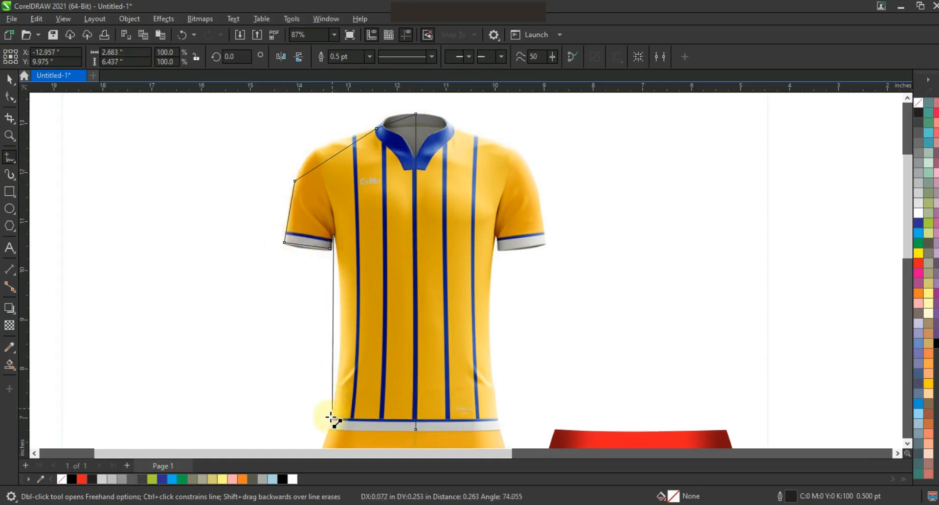
{"action": "double_click", "coordinate": [327, 427]}
{"action": "left_click", "coordinate": [415, 429]}
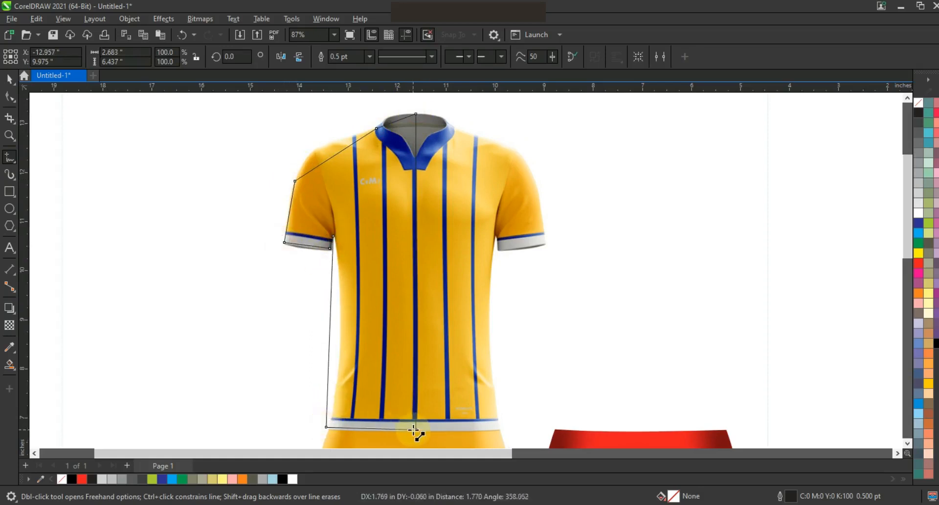
Step: Join the half-shirt outline's end nodes at the centre hem and convert its segments to curves
{"action": "left_click", "coordinate": [9, 97]}
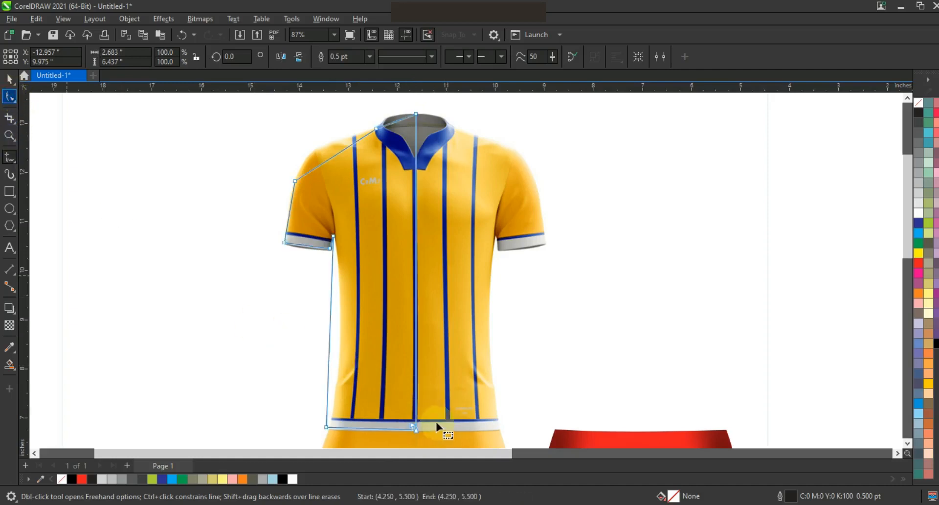
{"action": "left_click", "coordinate": [120, 57]}
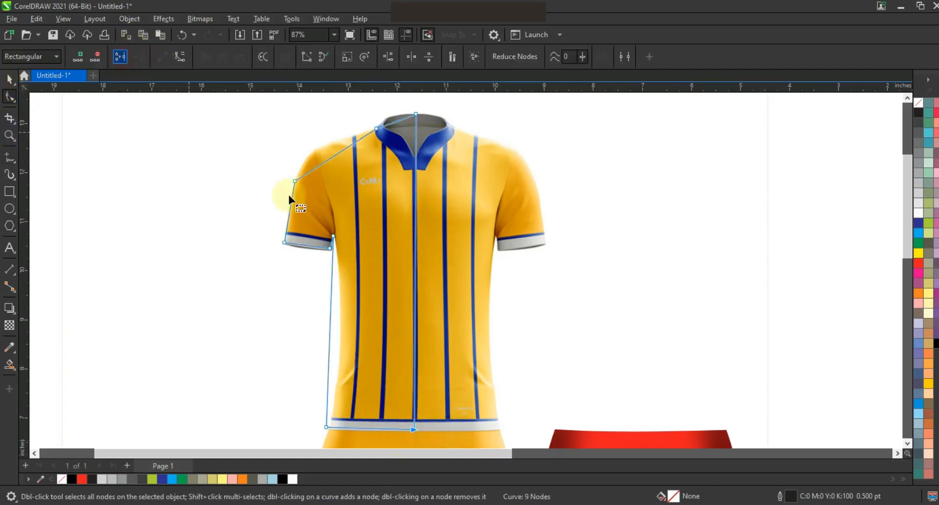
{"action": "left_click_drag", "start_coordinate": [479, 419], "coordinate": [495, 451]}
{"action": "left_click", "coordinate": [181, 57]}
{"action": "left_click_drag", "start_coordinate": [262, 112], "coordinate": [499, 413]}
{"action": "left_click_drag", "start_coordinate": [246, 118], "coordinate": [214, 73]}
{"action": "left_click", "coordinate": [181, 56]}
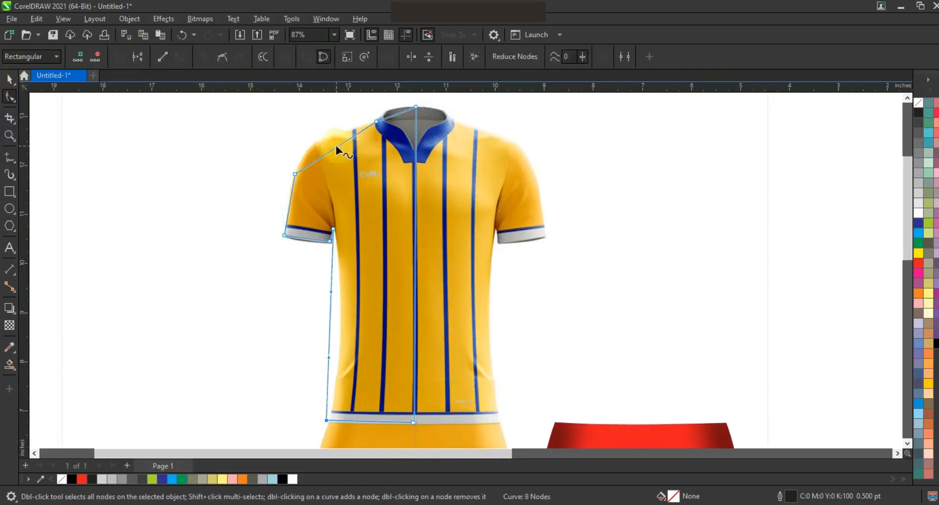
{"action": "left_click_drag", "start_coordinate": [258, 106], "coordinate": [481, 415]}
{"action": "left_click", "coordinate": [181, 56]}
Step: Bend the half-shirt's shoulder, sleeve hem, side and collar segments to follow the photographed shirt
{"action": "left_click_drag", "start_coordinate": [338, 148], "coordinate": [324, 144]}
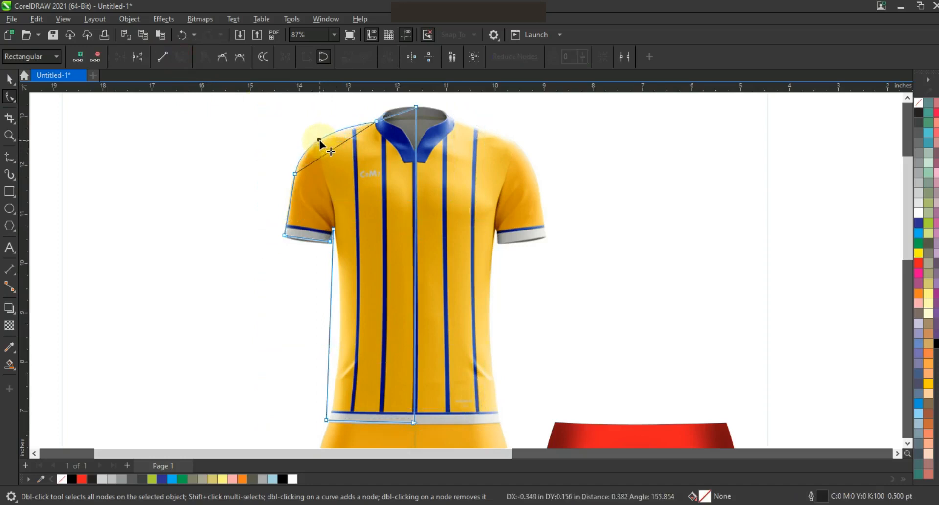
{"action": "left_click_drag", "start_coordinate": [383, 140], "coordinate": [383, 140]}
{"action": "left_click_drag", "start_coordinate": [328, 130], "coordinate": [334, 129]}
{"action": "left_click_drag", "start_coordinate": [307, 238], "coordinate": [308, 240]}
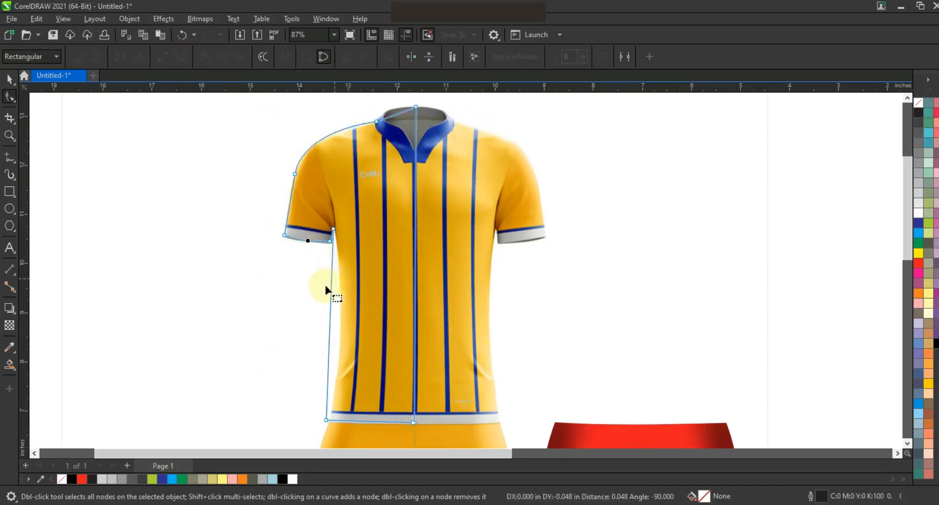
{"action": "left_click_drag", "start_coordinate": [330, 307], "coordinate": [336, 311]}
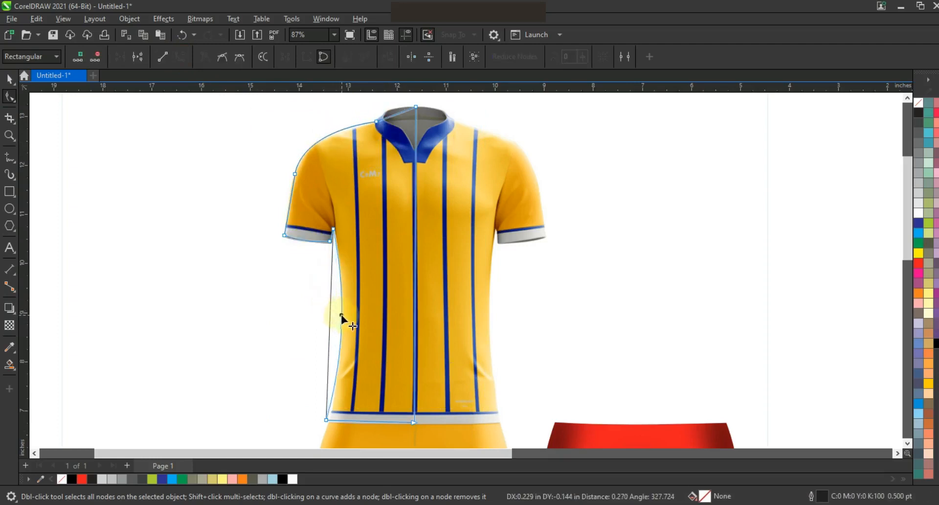
{"action": "left_click_drag", "start_coordinate": [395, 113], "coordinate": [389, 109]}
Step: Fill the half-shirt with 10% black and place a horizontally mirrored copy on the right, slightly overlapping it at the centre
{"action": "left_click", "coordinate": [9, 79]}
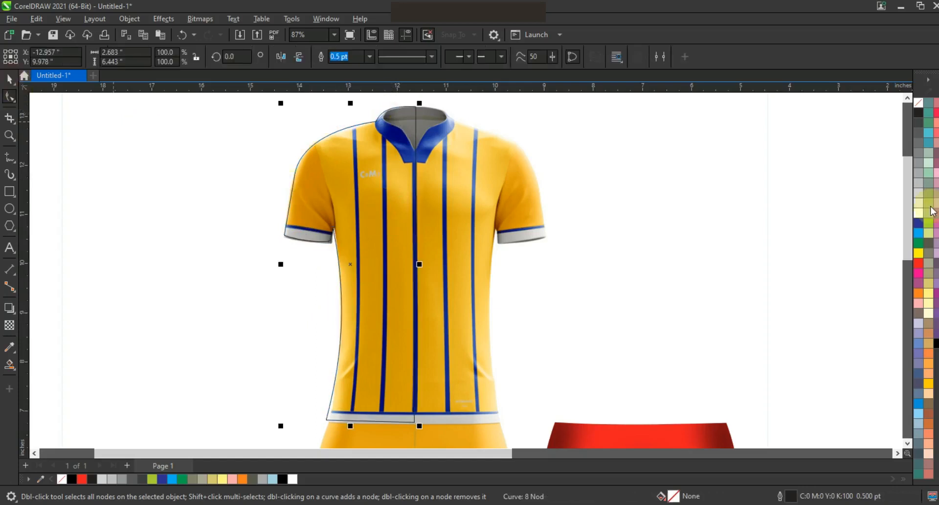
{"action": "left_click", "coordinate": [918, 203]}
{"action": "left_click_drag", "start_coordinate": [280, 264], "coordinate": [430, 263]}
{"action": "key", "text": "Left"}
{"action": "key", "text": "Left"}
{"action": "key", "text": "Left"}
{"action": "key", "text": "Left"}
{"action": "key", "text": "Left"}
{"action": "key", "text": "Left"}
{"action": "key", "text": "Left"}
{"action": "key", "text": "Left"}
{"action": "key", "text": "Left"}
{"action": "key", "text": "Left"}
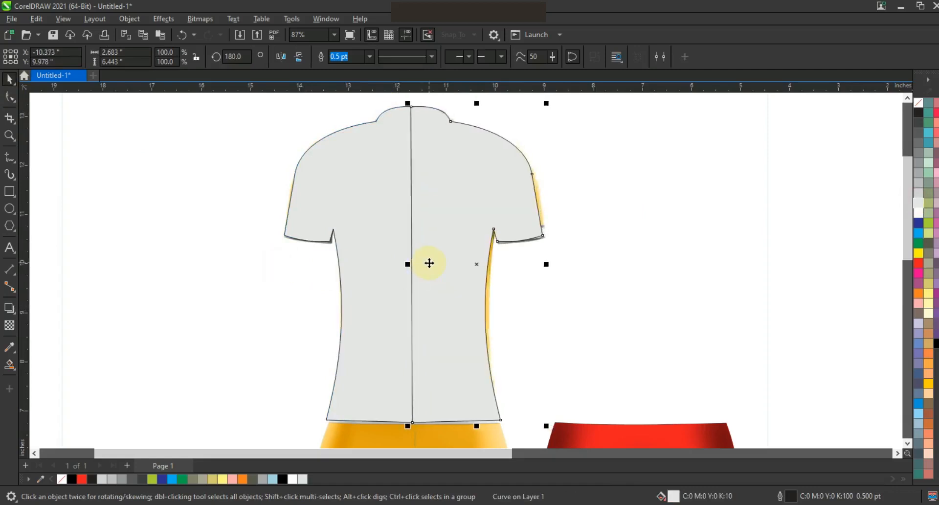
Step: Weld the two shirt halves into one shape and widen it to about 5.33 inches
{"action": "left_click", "coordinate": [373, 233], "text": "shift"}
{"action": "left_click", "coordinate": [346, 57]}
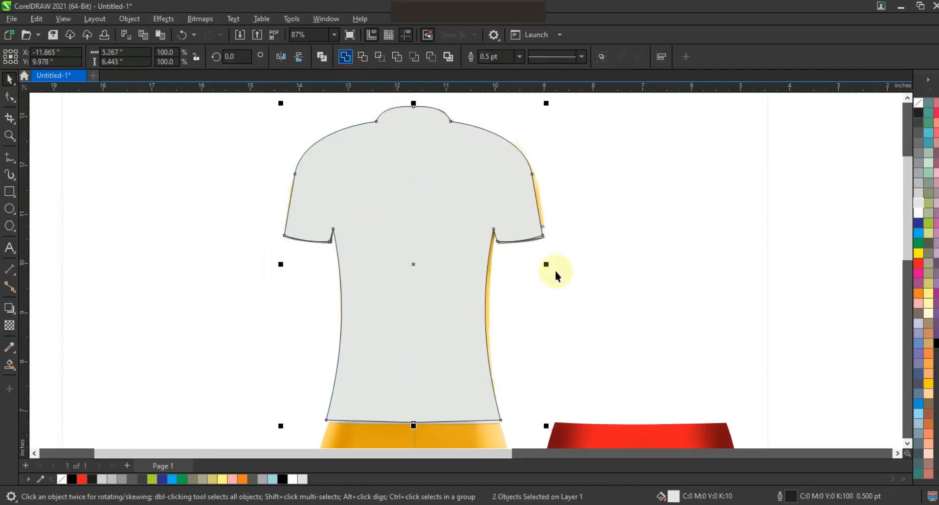
{"action": "left_click_drag", "start_coordinate": [547, 264], "coordinate": [550, 265]}
Step: Align the grey shirt's centre horizontally with the red shorts
{"action": "scroll", "coordinate": [482, 269], "scroll_direction": "down", "scroll_amount": 2}
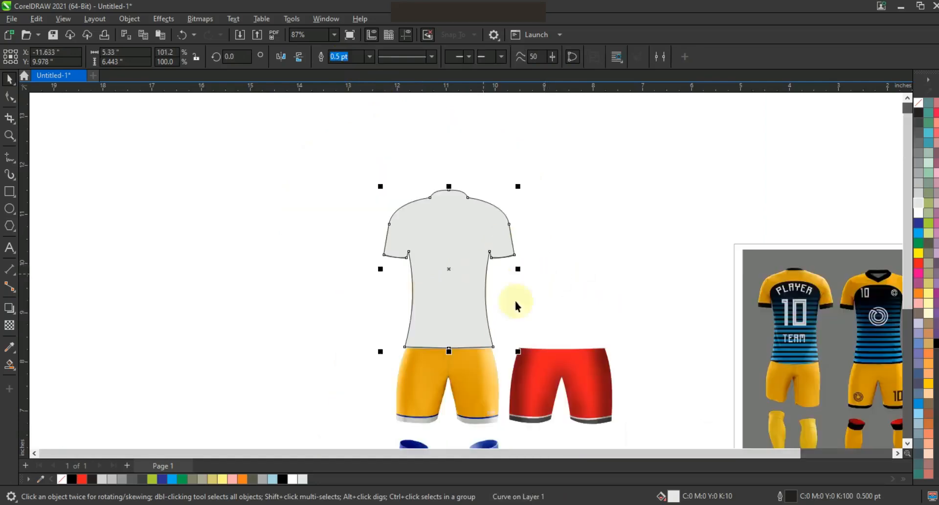
{"action": "left_click", "coordinate": [594, 368], "text": "shift"}
{"action": "key", "text": "c"}
{"action": "left_click", "coordinate": [592, 334]}
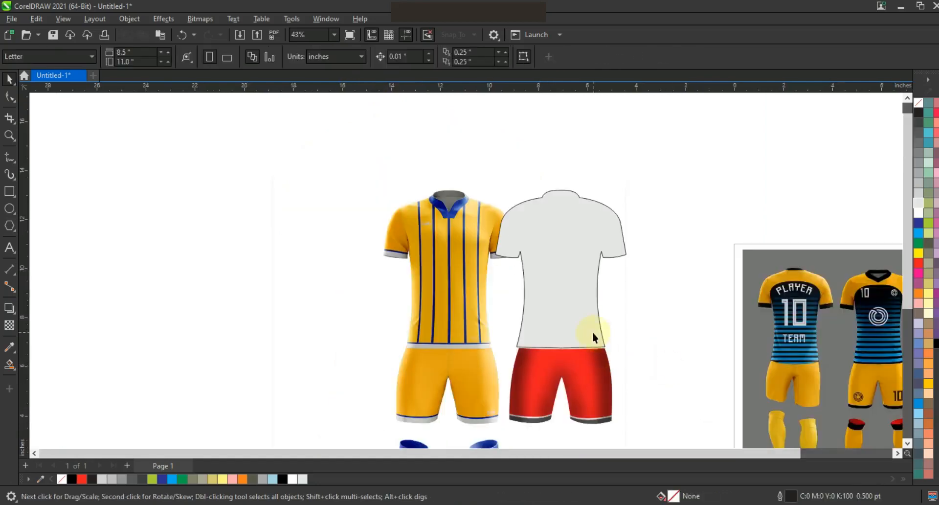
Step: Bend the grey shirt's bottom hem slightly downward over the shorts' waistline
{"action": "left_click", "coordinate": [10, 97]}
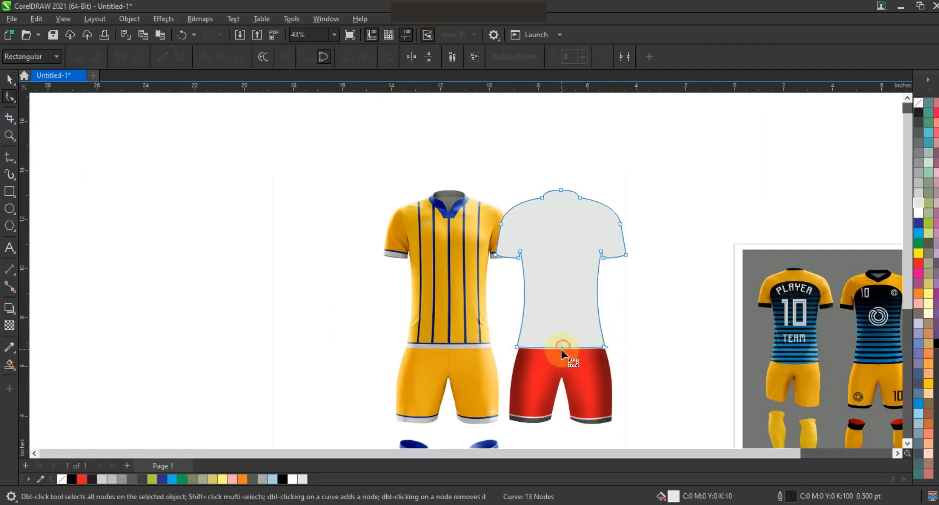
{"action": "left_click_drag", "start_coordinate": [556, 348], "coordinate": [558, 351]}
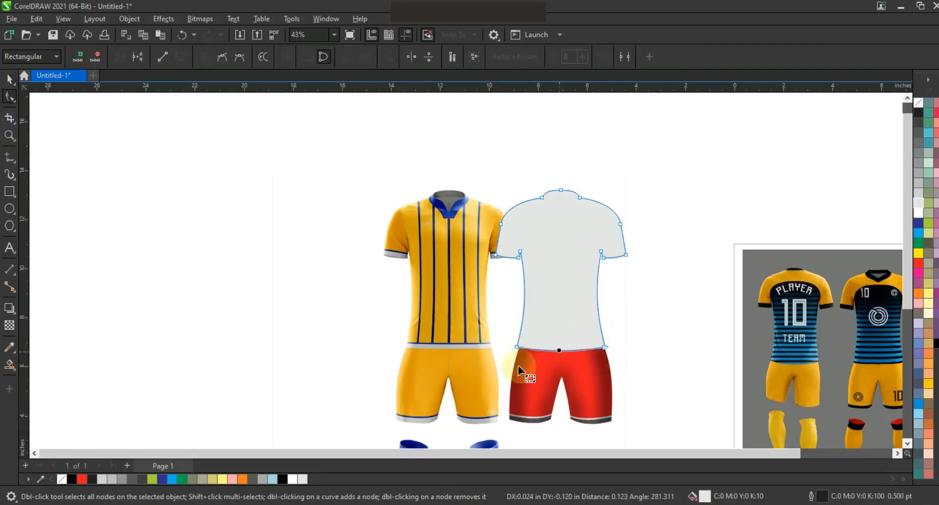
{"action": "left_click", "coordinate": [9, 79]}
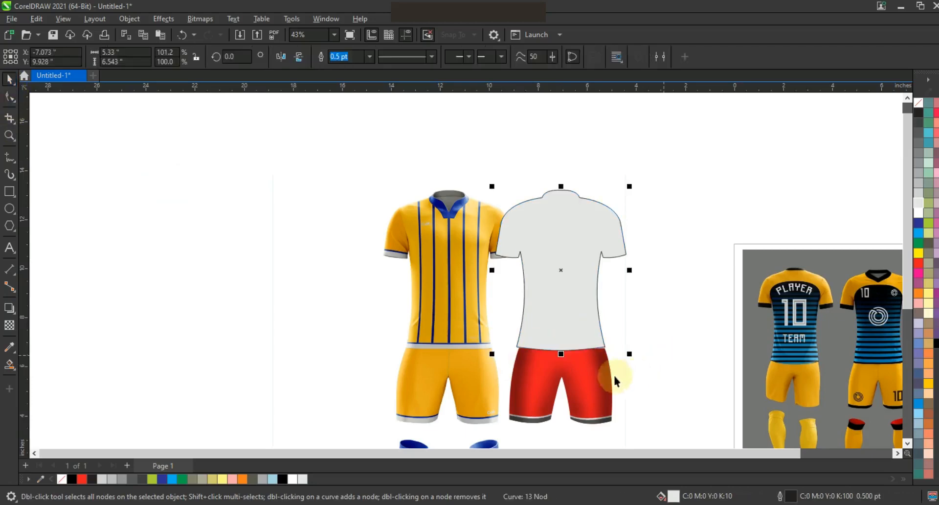
Step: Shift the grey shirt slightly down over the shorts and narrow it to about 5.24 inches
{"action": "key", "text": "shift+F2"}
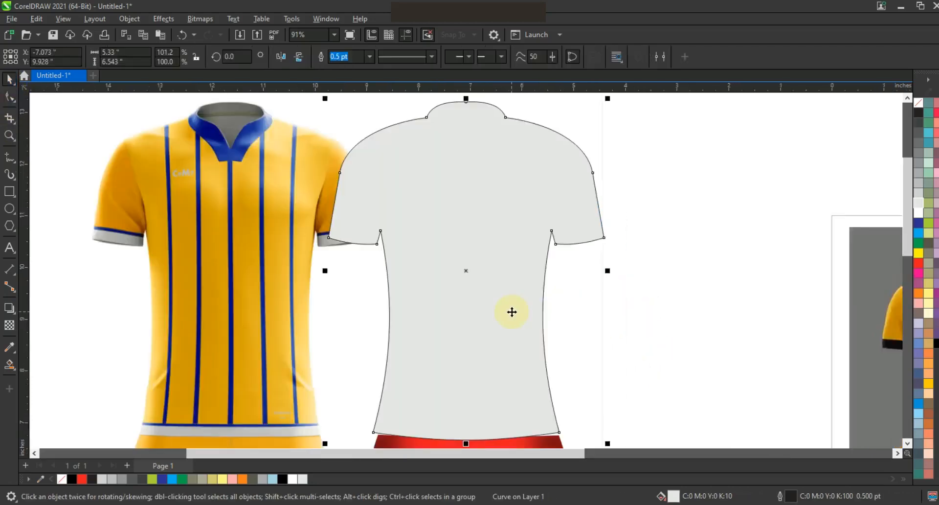
{"action": "left_click_drag", "start_coordinate": [486, 322], "coordinate": [483, 326]}
{"action": "left_click_drag", "start_coordinate": [326, 274], "coordinate": [330, 276]}
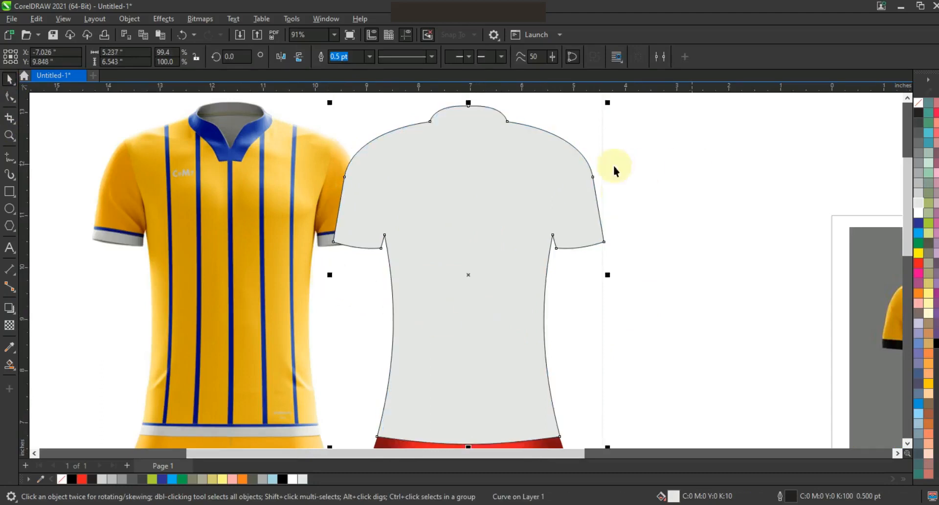
Step: Move the grey shirt and red shorts together to the empty area left of the photographed kit
{"action": "scroll", "coordinate": [614, 163], "scroll_direction": "down", "scroll_amount": 2}
{"action": "left_click", "coordinate": [667, 235]}
{"action": "left_click_drag", "start_coordinate": [622, 249], "coordinate": [468, 386]}
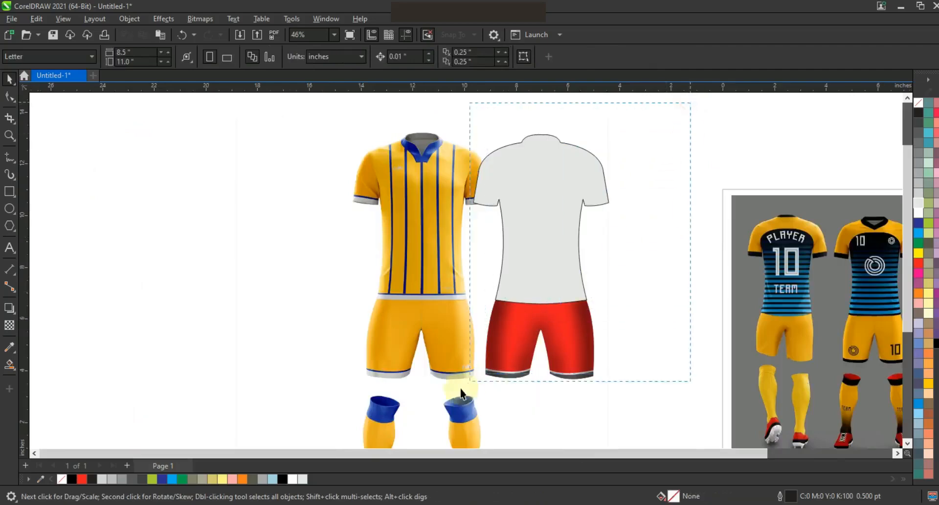
{"action": "left_click_drag", "start_coordinate": [549, 253], "coordinate": [193, 253]}
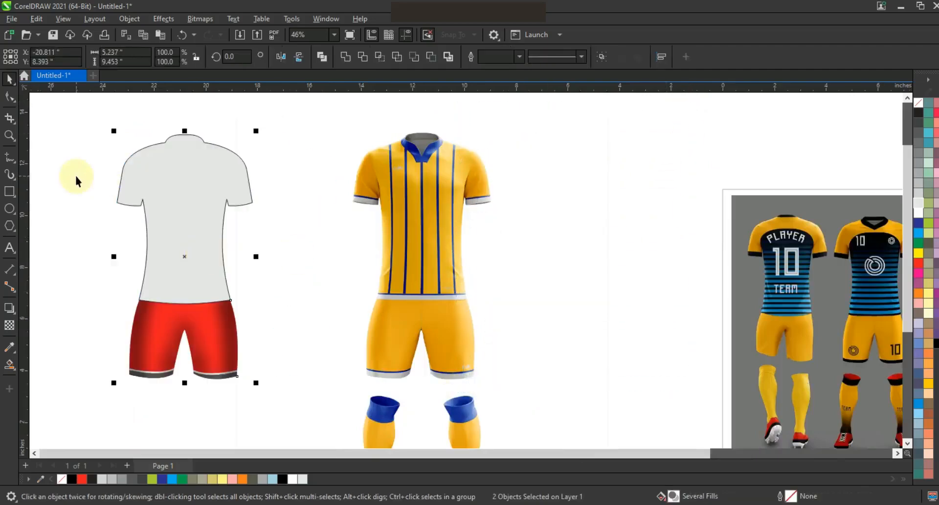
Step: Draw a straight-segment line inside the grey shirt's right edge, from the neck to the cuff, armpit and past the hem
{"action": "left_click", "coordinate": [78, 177]}
{"action": "left_click", "coordinate": [8, 136]}
{"action": "left_click_drag", "start_coordinate": [75, 116], "coordinate": [451, 298]}
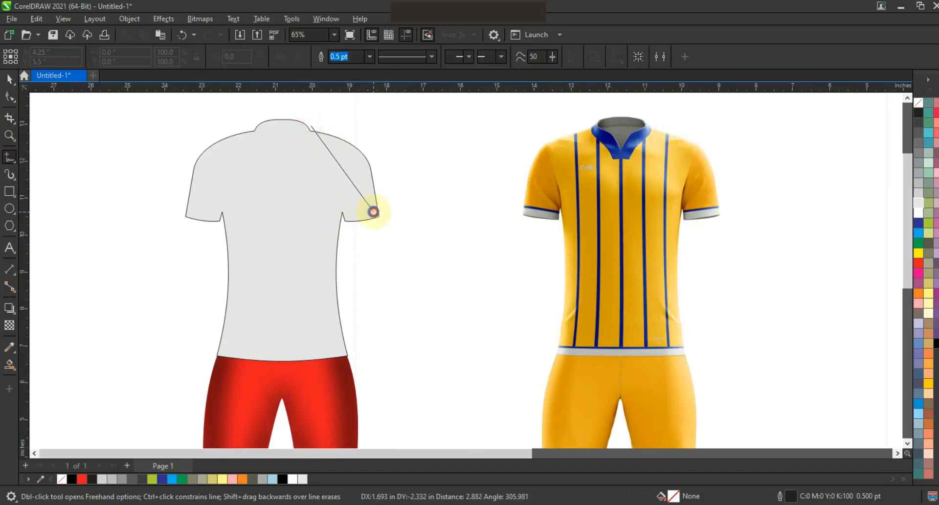
{"action": "left_click", "coordinate": [373, 212]}
{"action": "left_click", "coordinate": [340, 196]}
{"action": "left_click", "coordinate": [337, 367]}
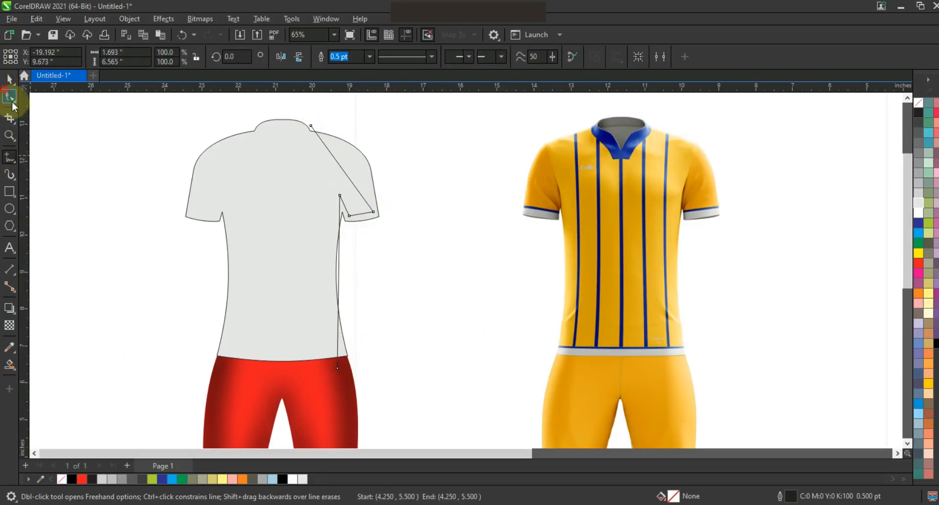
Step: Convert the line's segments to curves and bend them to follow the shirt's side, shoulder and underarm
{"action": "left_click", "coordinate": [11, 98]}
{"action": "left_click_drag", "start_coordinate": [234, 105], "coordinate": [435, 377]}
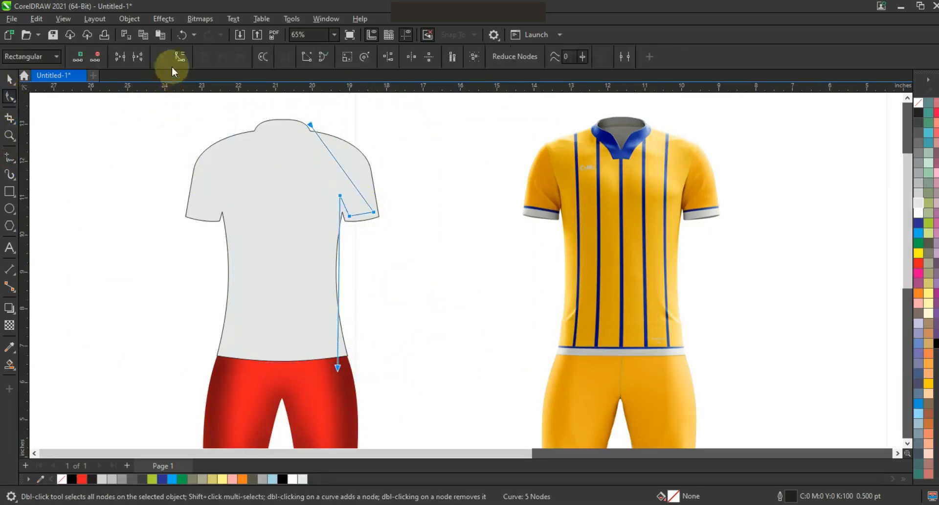
{"action": "left_click", "coordinate": [338, 252]}
{"action": "left_click_drag", "start_coordinate": [338, 253], "coordinate": [330, 248]}
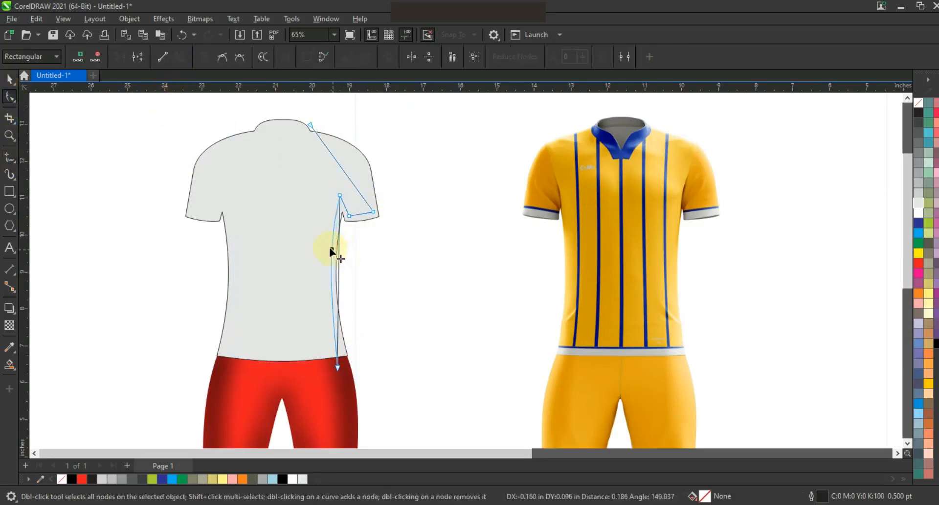
{"action": "left_click_drag", "start_coordinate": [344, 175], "coordinate": [359, 163]}
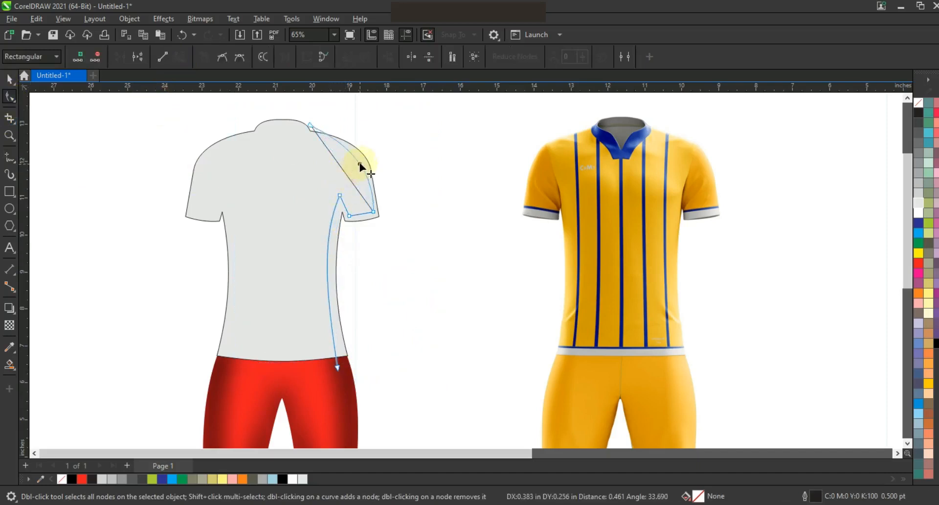
{"action": "left_click", "coordinate": [343, 207]}
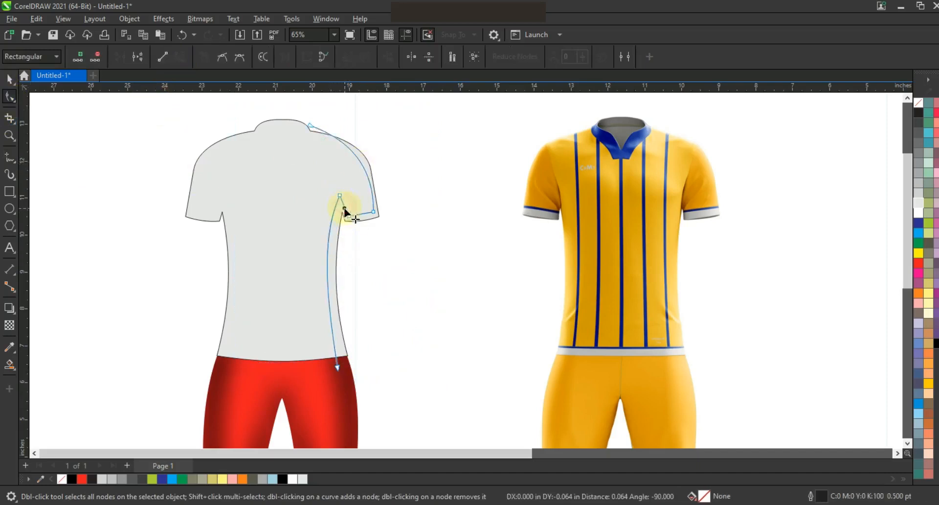
Step: Create a filled strip between the curve and the shirt's right edge with Smart Fill, and colour it black
{"action": "left_click", "coordinate": [9, 79]}
{"action": "left_click", "coordinate": [9, 363]}
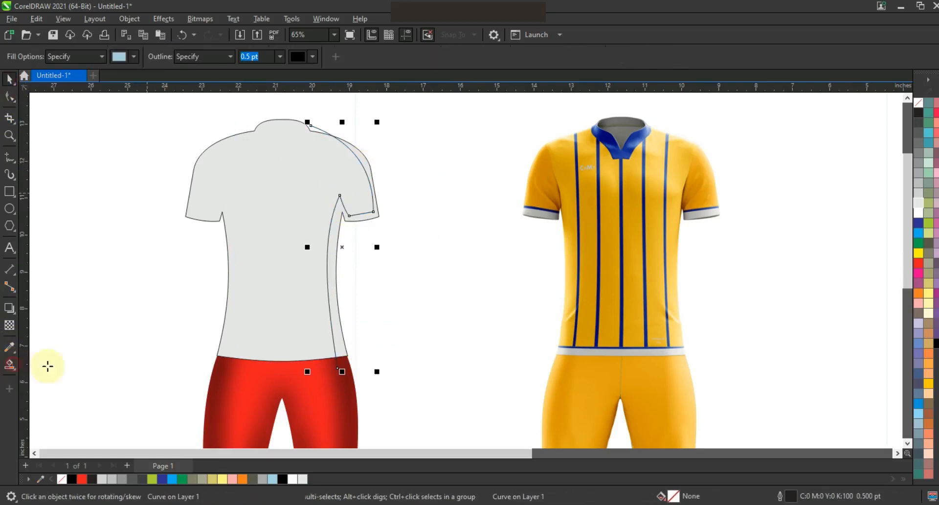
{"action": "left_click", "coordinate": [333, 333]}
{"action": "left_click", "coordinate": [9, 79]}
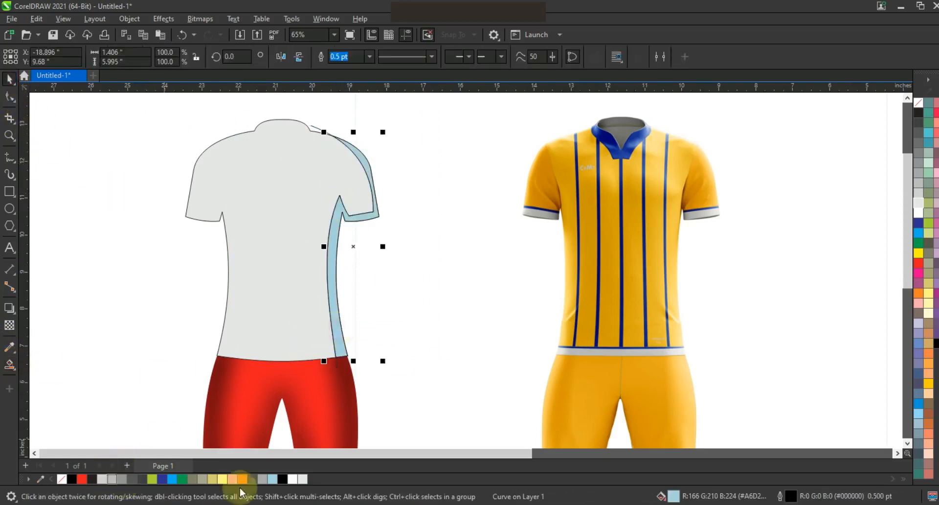
{"action": "left_click", "coordinate": [282, 478]}
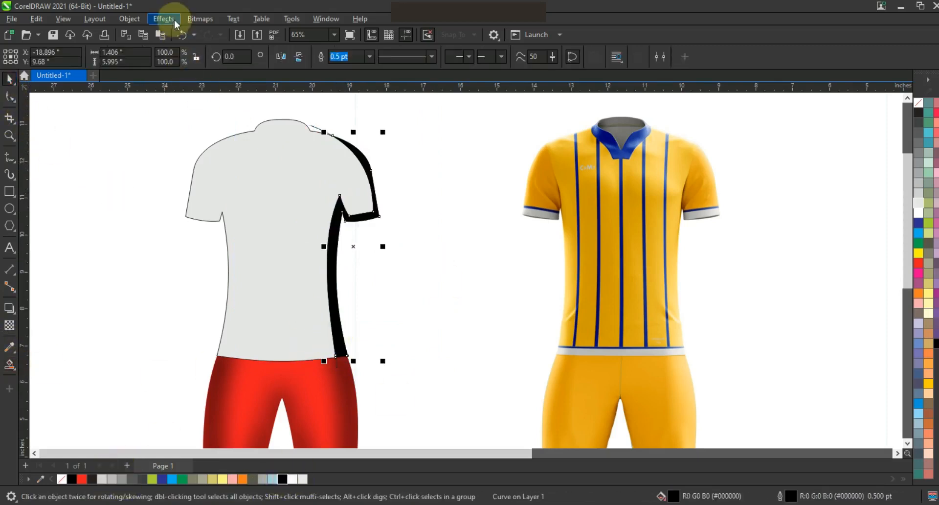
Step: Convert the black strip to a 300 dpi CMYK bitmap with anti-aliasing and a transparent background
{"action": "left_click", "coordinate": [193, 19]}
{"action": "left_click", "coordinate": [196, 29]}
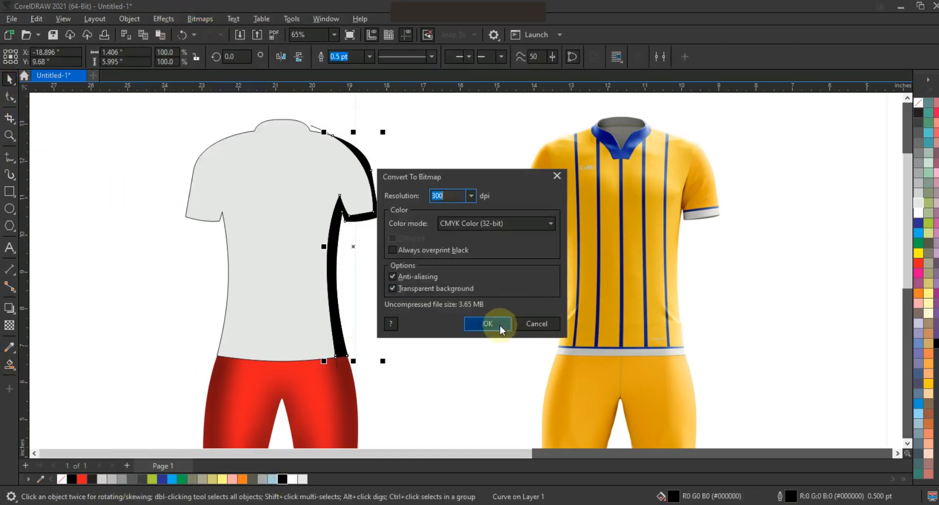
{"action": "left_click", "coordinate": [501, 329]}
Step: Apply a Gaussian Blur with a radius of 93.8 pixels to the black strip
{"action": "left_click", "coordinate": [164, 18]}
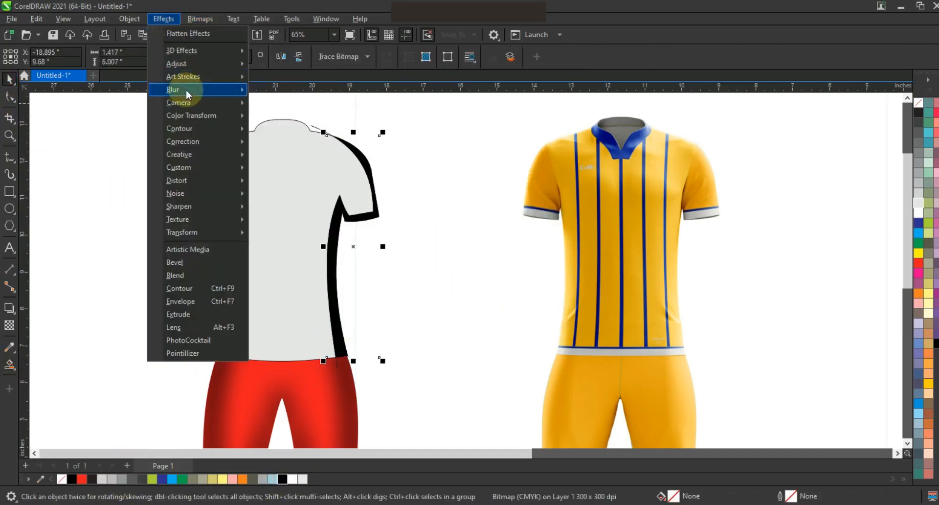
{"action": "mouse_move", "coordinate": [188, 92]}
{"action": "left_click", "coordinate": [302, 118]}
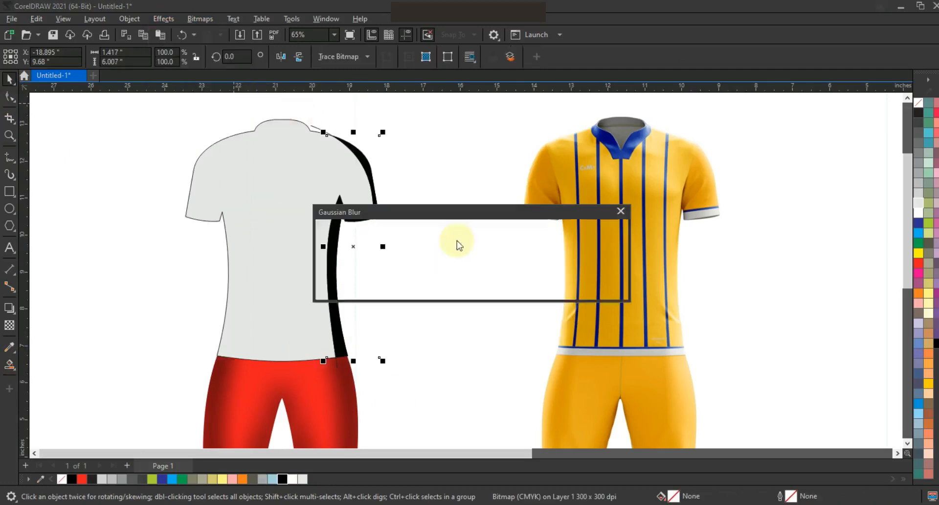
{"action": "left_click_drag", "start_coordinate": [447, 216], "coordinate": [562, 216]}
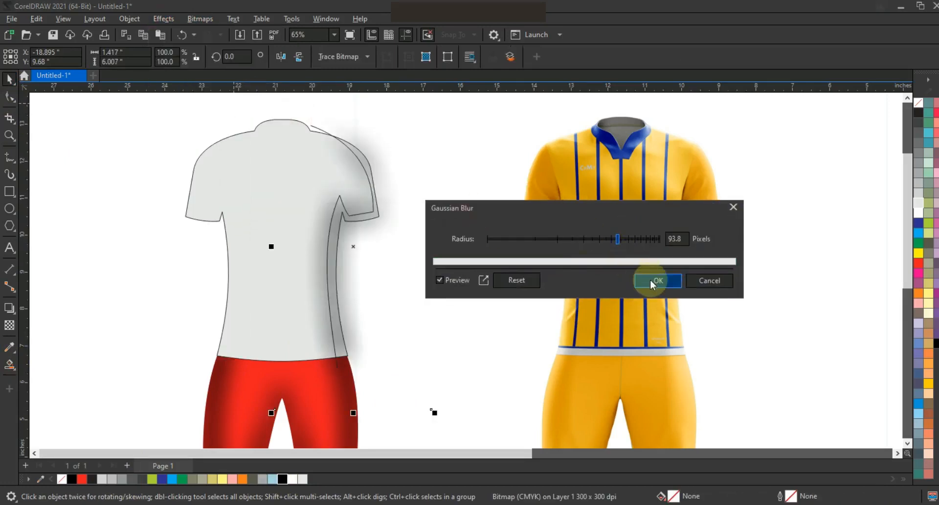
{"action": "left_click", "coordinate": [651, 283]}
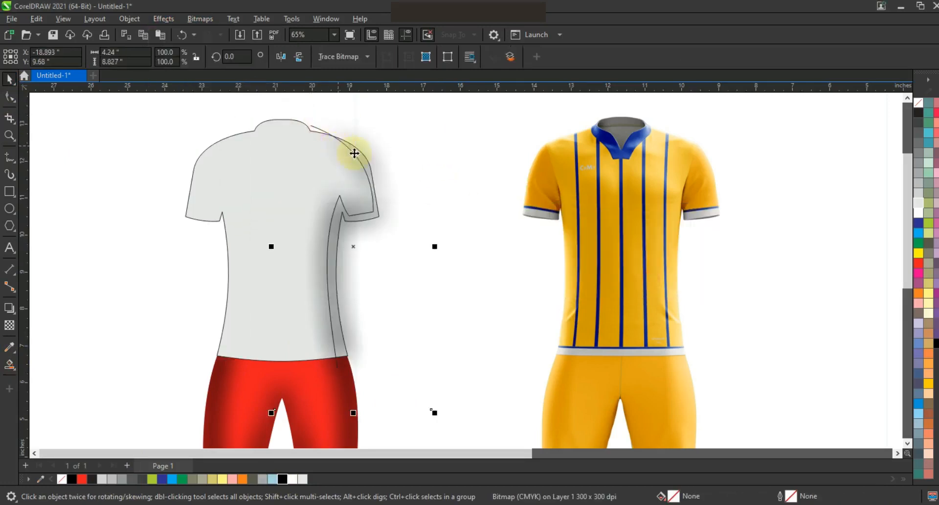
{"action": "key", "text": "ctrl+z"}
{"action": "key", "text": "ctrl+shift+z"}
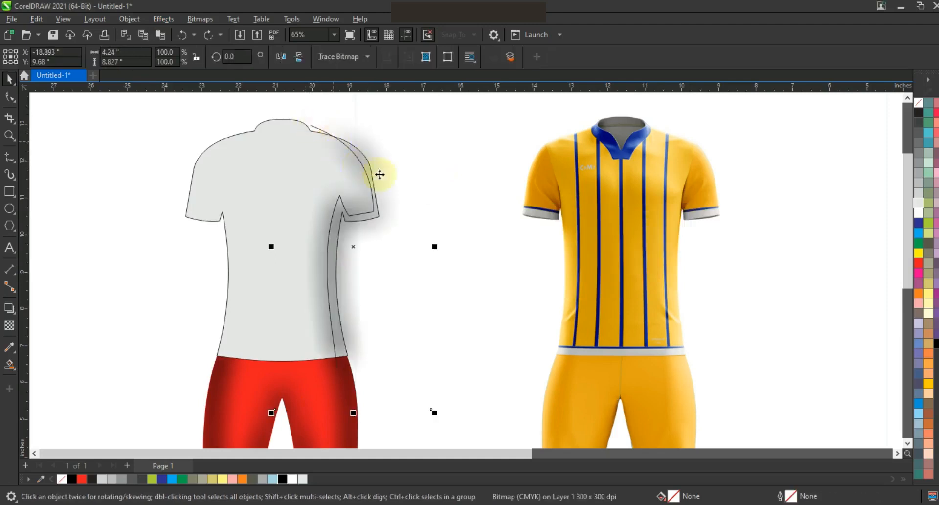
Step: Mirror a copy of the blurred shadow onto the shirt's opposite side and PowerClip both shadows inside the grey shirt
{"action": "left_click_drag", "start_coordinate": [434, 247], "coordinate": [277, 251]}
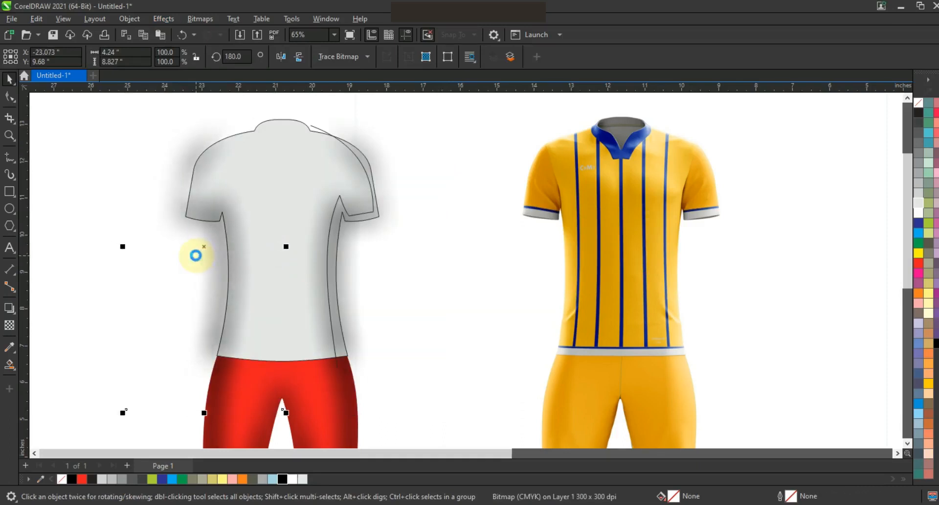
{"action": "left_click", "coordinate": [385, 154], "text": "shift"}
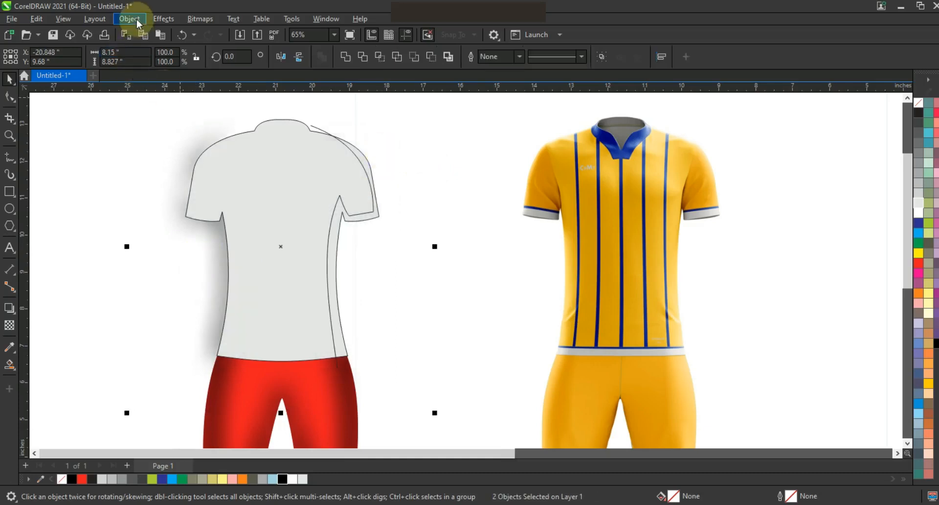
{"action": "left_click", "coordinate": [130, 19]}
{"action": "mouse_move", "coordinate": [167, 64]}
{"action": "left_click", "coordinate": [305, 66]}
{"action": "left_click", "coordinate": [284, 133]}
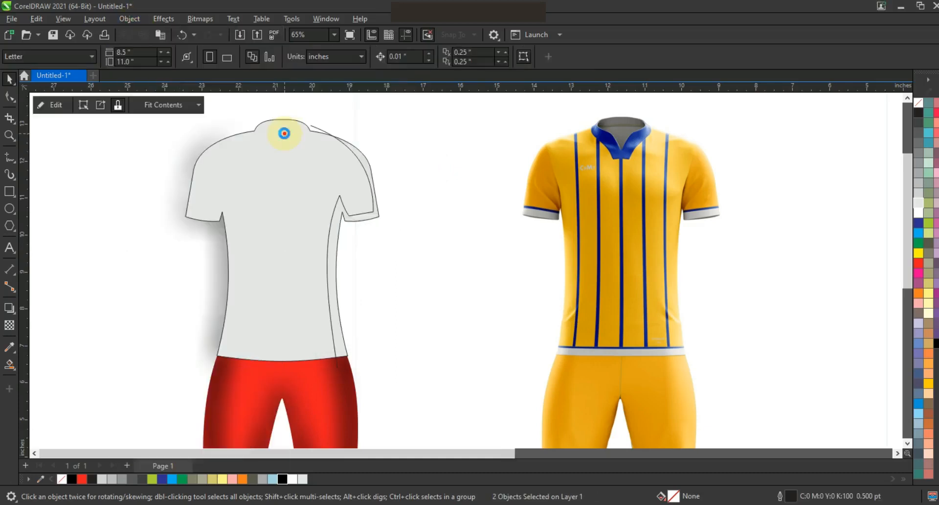
Step: Remove the leftover guide curve from the shirt and fill the shirt with red
{"action": "left_click", "coordinate": [167, 168]}
{"action": "left_click", "coordinate": [321, 131]}
{"action": "left_click", "coordinate": [325, 172]}
{"action": "left_click", "coordinate": [919, 265]}
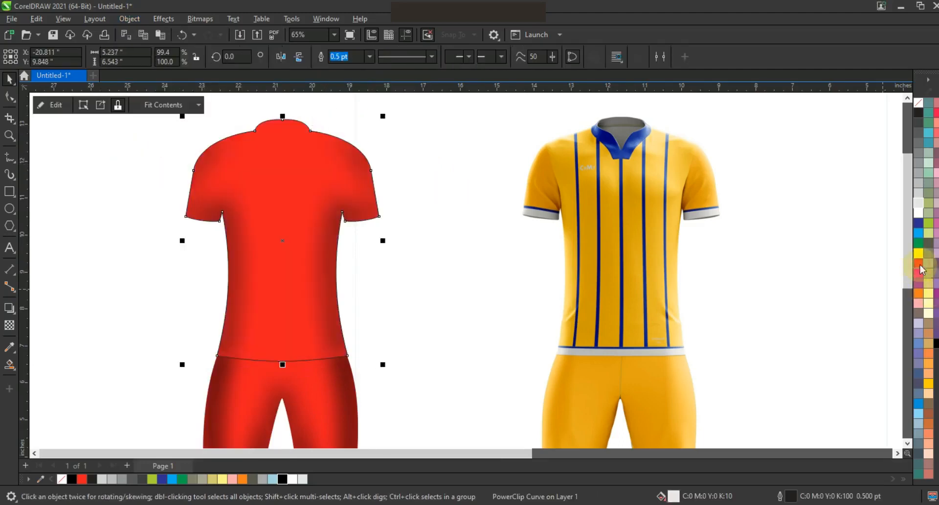
{"action": "scroll", "coordinate": [394, 268], "scroll_direction": "down", "scroll_amount": 2}
{"action": "left_click", "coordinate": [172, 235]}
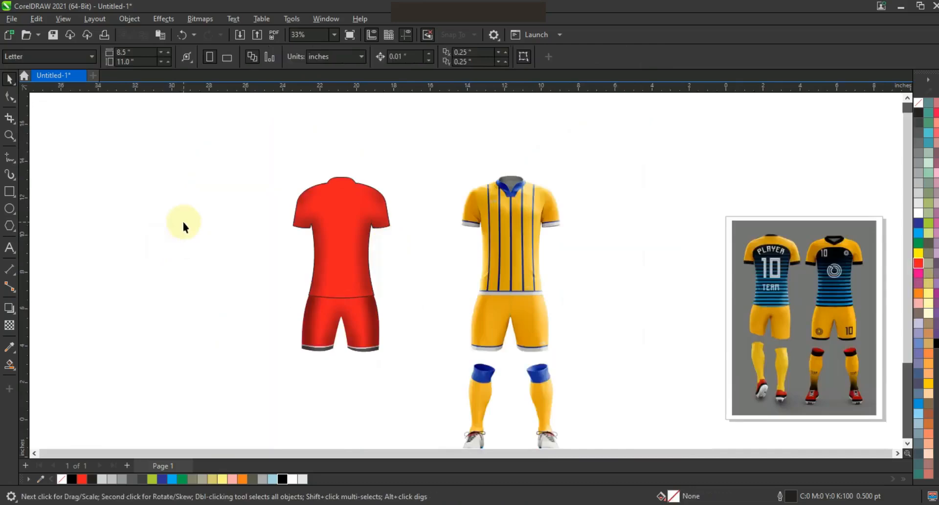
Step: Frame the photographed shirt's collar closely and start the line tool for tracing it
{"action": "left_click_drag", "start_coordinate": [488, 178], "coordinate": [561, 223]}
{"action": "left_click_drag", "start_coordinate": [216, 146], "coordinate": [534, 317]}
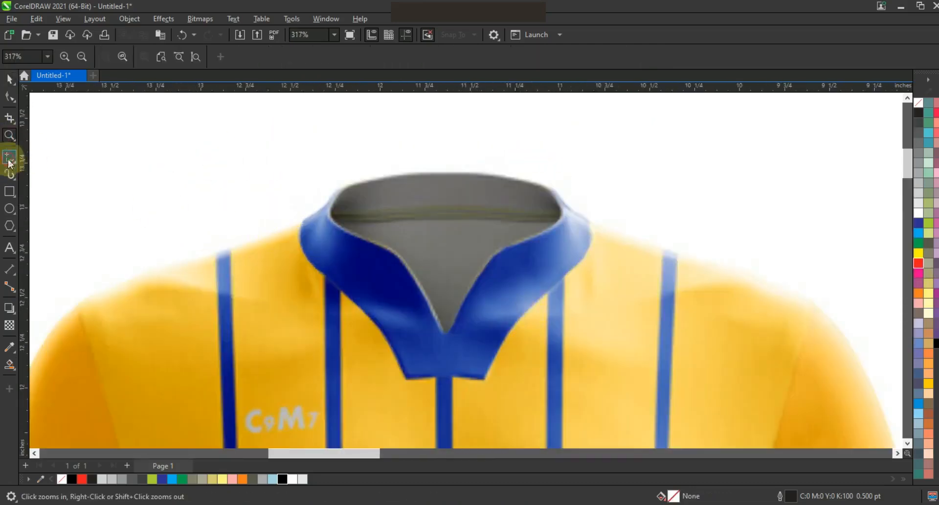
{"action": "left_click", "coordinate": [9, 162]}
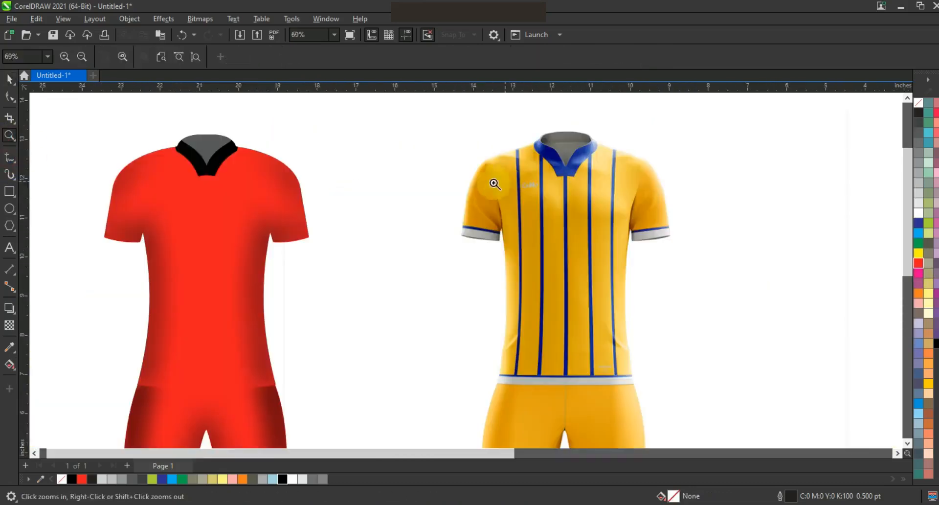
Step: Draw pointed freehand crease shapes fanning out from the armpit on the photographed shirt's left sleeve
{"action": "left_click_drag", "start_coordinate": [442, 166], "coordinate": [582, 263]}
{"action": "left_click", "coordinate": [9, 159]}
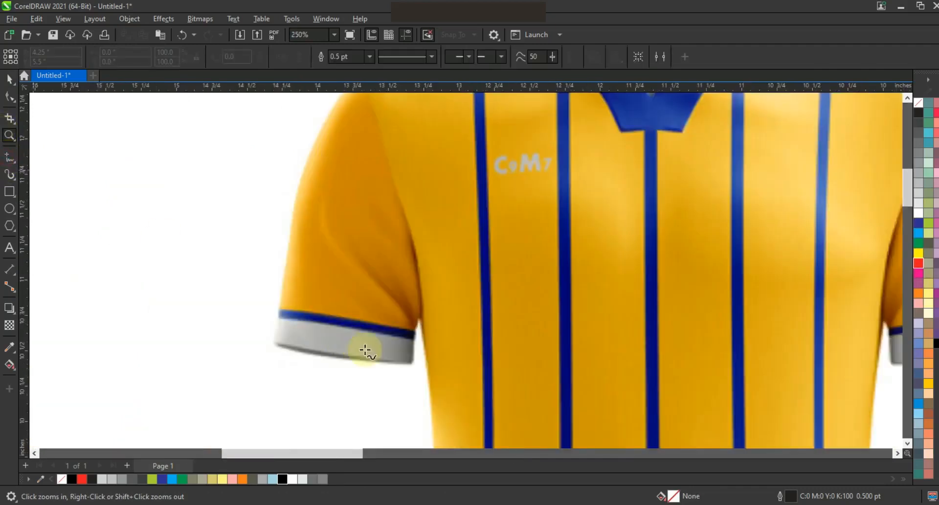
{"action": "left_click_drag", "start_coordinate": [417, 338], "coordinate": [347, 242]}
{"action": "mouse_move", "coordinate": [396, 295]}
{"action": "left_mouse_down"}
{"action": "mouse_move", "coordinate": [376, 245]}
{"action": "mouse_move", "coordinate": [407, 294]}
{"action": "mouse_move", "coordinate": [385, 210]}
{"action": "mouse_move", "coordinate": [404, 253]}
{"action": "mouse_move", "coordinate": [397, 179]}
{"action": "mouse_move", "coordinate": [422, 348]}
{"action": "mouse_move", "coordinate": [411, 227]}
{"action": "mouse_move", "coordinate": [419, 337]}
{"action": "mouse_move", "coordinate": [414, 309]}
{"action": "left_mouse_up"}
Step: Combine the crease shapes into one curve, fill it black and remove its outline
{"action": "left_click", "coordinate": [10, 78]}
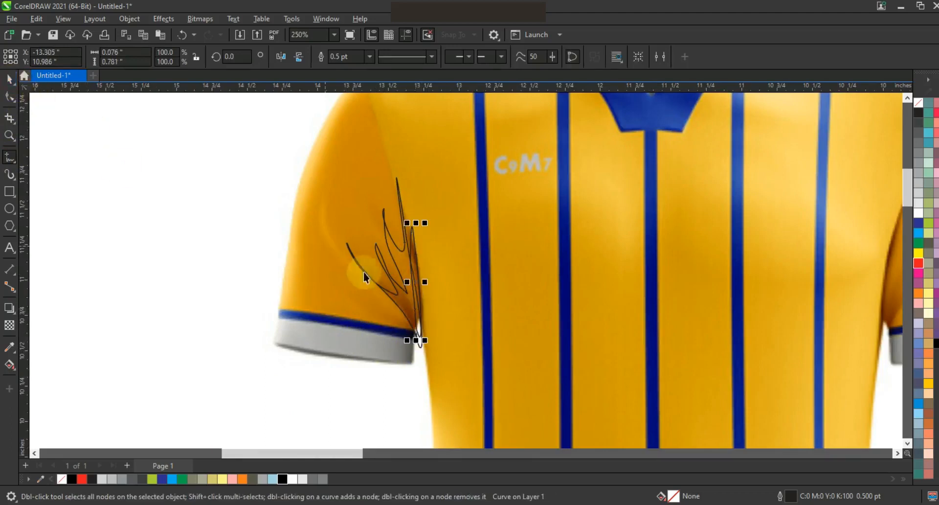
{"action": "left_click", "coordinate": [403, 297], "text": "shift"}
{"action": "key", "text": "ctrl+l"}
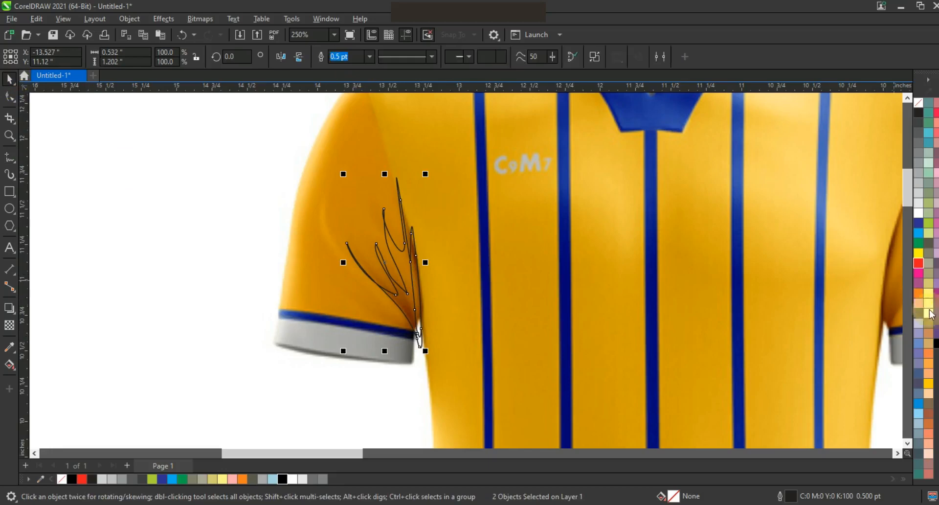
{"action": "left_click", "coordinate": [935, 343]}
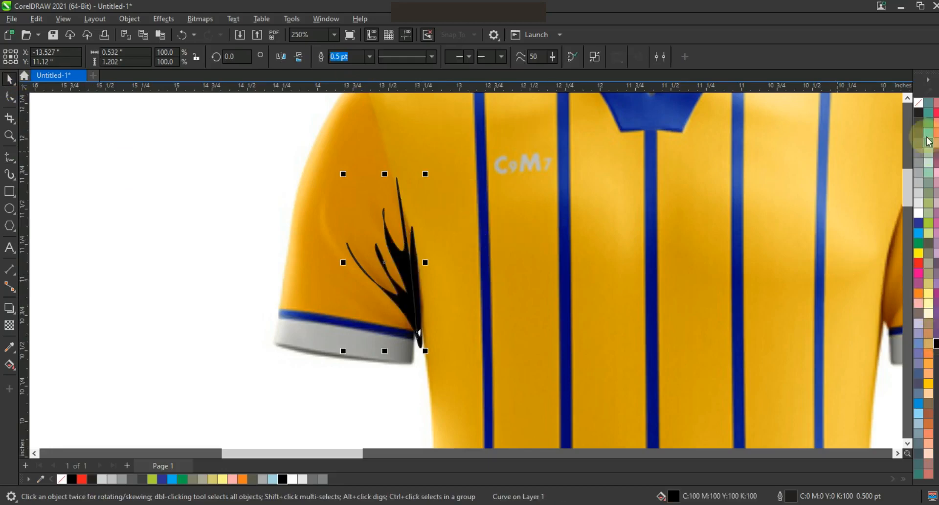
{"action": "right_click", "coordinate": [918, 102]}
{"action": "left_click", "coordinate": [912, 107]}
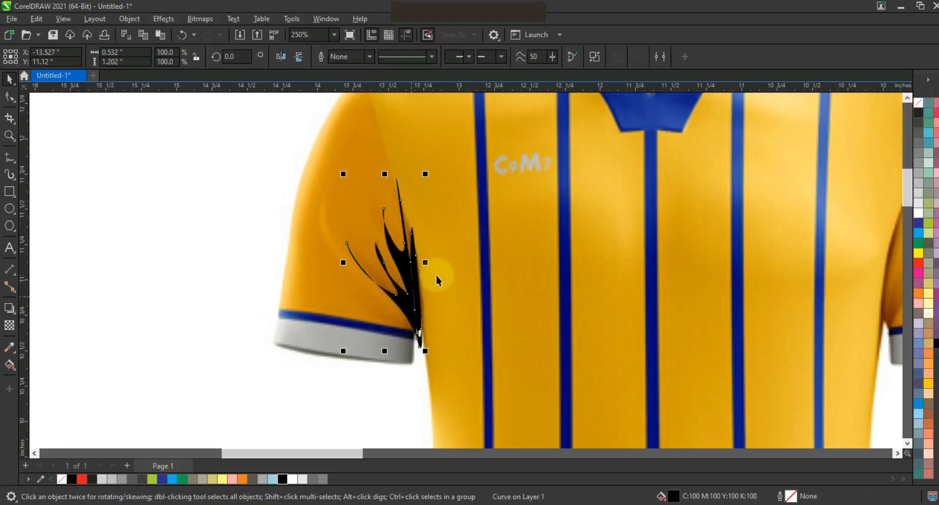
Step: Move the black crease shape to the red shirt's left armpit and give it a uniform transparency of 68
{"action": "scroll", "coordinate": [436, 280], "scroll_direction": "down", "scroll_amount": 5}
{"action": "left_click_drag", "start_coordinate": [421, 273], "coordinate": [101, 288]}
{"action": "scroll", "coordinate": [174, 265], "scroll_direction": "up", "scroll_amount": 3}
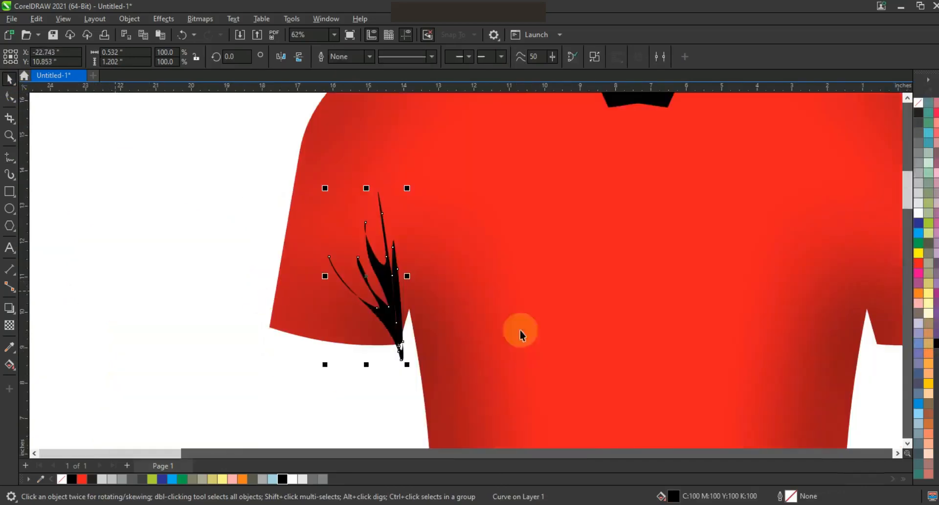
{"action": "left_click_drag", "start_coordinate": [388, 318], "coordinate": [341, 321]}
{"action": "left_click", "coordinate": [9, 325]}
{"action": "left_click_drag", "start_coordinate": [368, 362], "coordinate": [369, 369]}
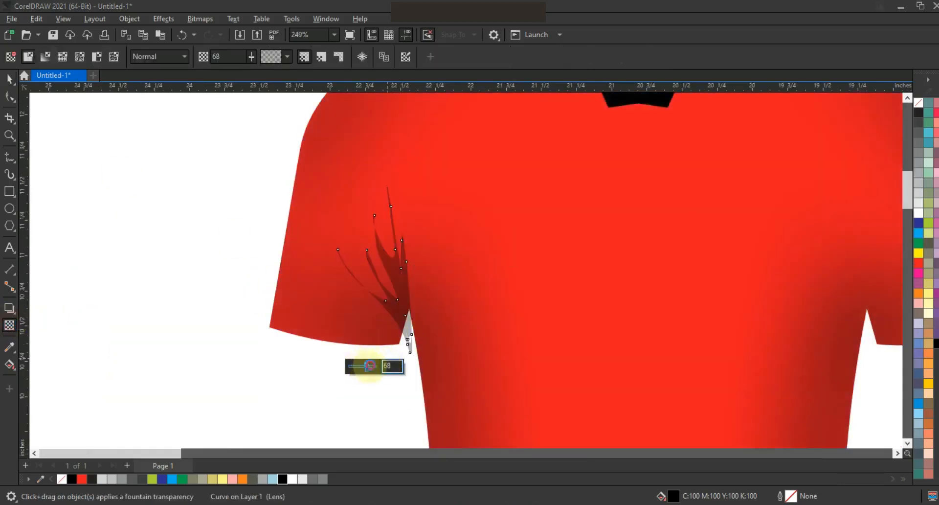
Step: Place a mirrored copy of the crease shape at the red shirt's opposite armpit
{"action": "left_click", "coordinate": [10, 78]}
{"action": "left_click", "coordinate": [331, 275]}
{"action": "left_click_drag", "start_coordinate": [333, 269], "coordinate": [653, 300]}
{"action": "right_click", "coordinate": [435, 270]}
{"action": "scroll", "coordinate": [429, 298], "scroll_direction": "down", "scroll_amount": 1}
{"action": "left_click_drag", "start_coordinate": [653, 300], "coordinate": [653, 301]}
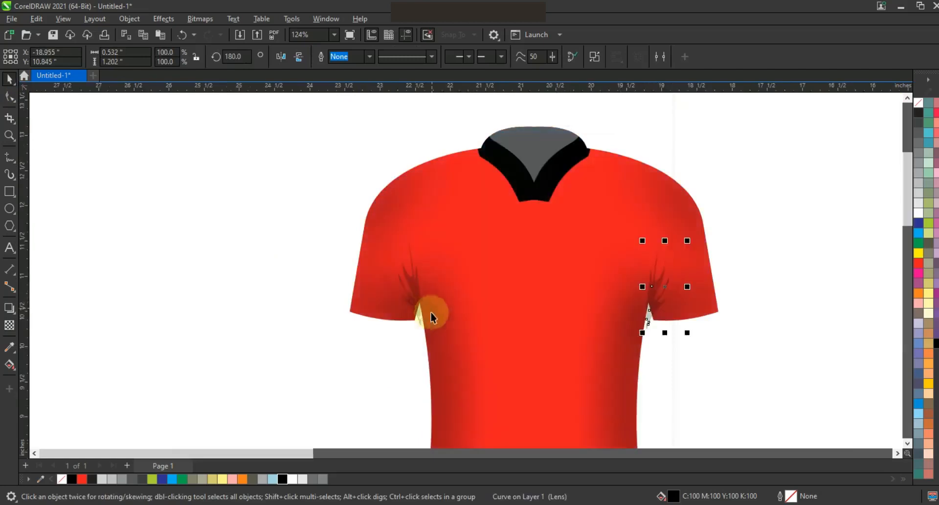
Step: PowerClip both armpit crease shapes inside the red shirt
{"action": "left_click", "coordinate": [410, 303], "text": "shift"}
{"action": "right_click", "coordinate": [413, 300]}
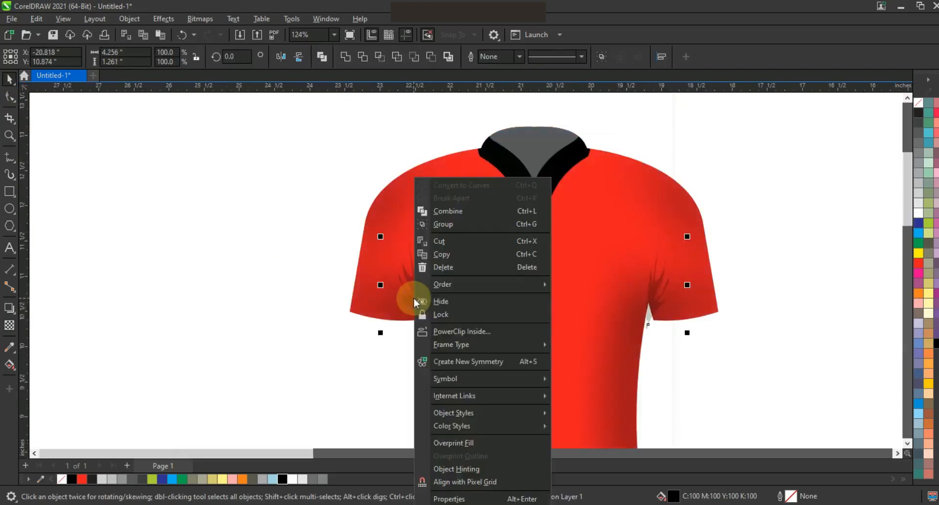
{"action": "left_click", "coordinate": [462, 331]}
{"action": "left_click", "coordinate": [440, 218]}
{"action": "scroll", "coordinate": [463, 301], "scroll_direction": "down", "scroll_amount": 3}
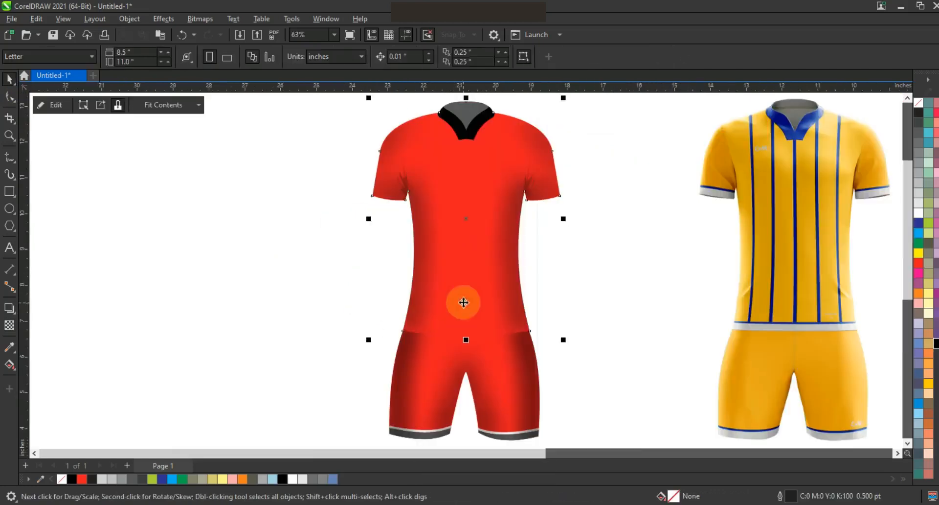
Step: Apply a vertical linear fountain fill to the shirt, running from black below the hem to red at the chest
{"action": "left_click", "coordinate": [927, 343]}
{"action": "key", "text": "g"}
{"action": "left_click_drag", "start_coordinate": [493, 335], "coordinate": [492, 195]}
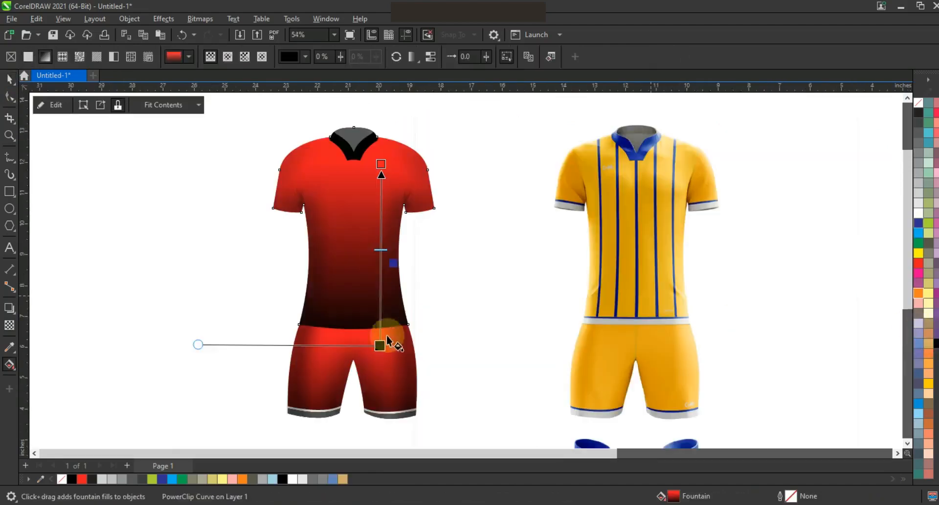
Step: Add a blue colour stop midway in the shirt's gradient, lower its red end slightly and extend its black end over the shorts
{"action": "left_click_drag", "start_coordinate": [380, 346], "coordinate": [382, 338]}
{"action": "left_click_drag", "start_coordinate": [382, 253], "coordinate": [382, 260]}
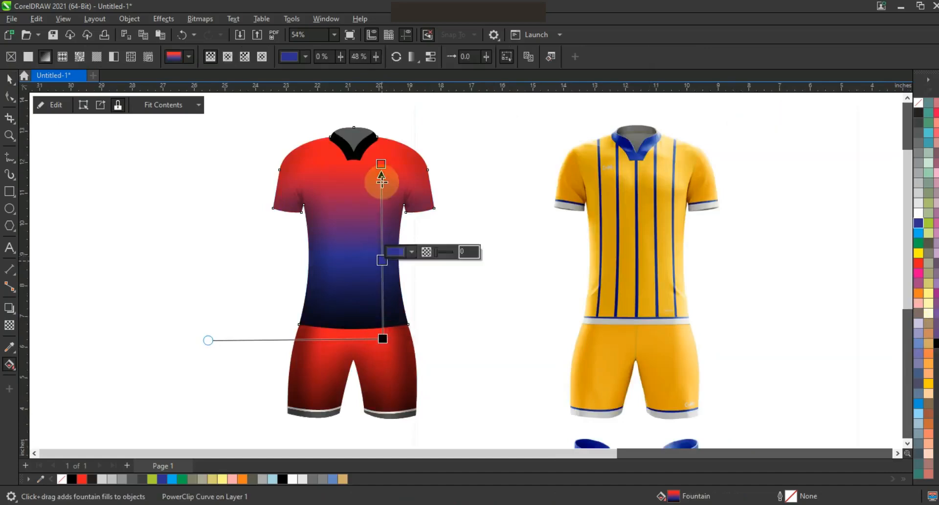
{"action": "left_click_drag", "start_coordinate": [381, 163], "coordinate": [382, 174]}
{"action": "left_click_drag", "start_coordinate": [383, 338], "coordinate": [384, 370]}
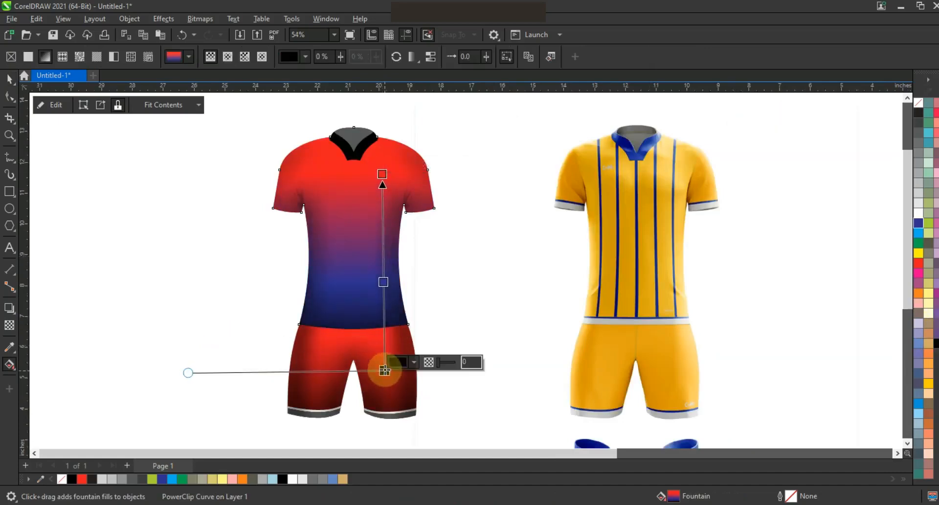
Step: Finish editing the shirt's gradient and save the drawing as kit in CDR format
{"action": "left_click", "coordinate": [10, 79]}
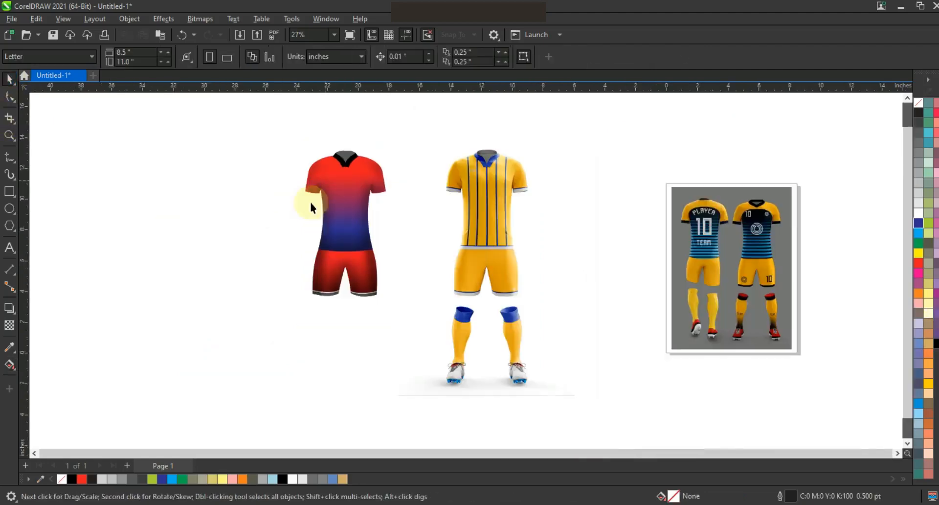
{"action": "key", "text": "ctrl+s"}
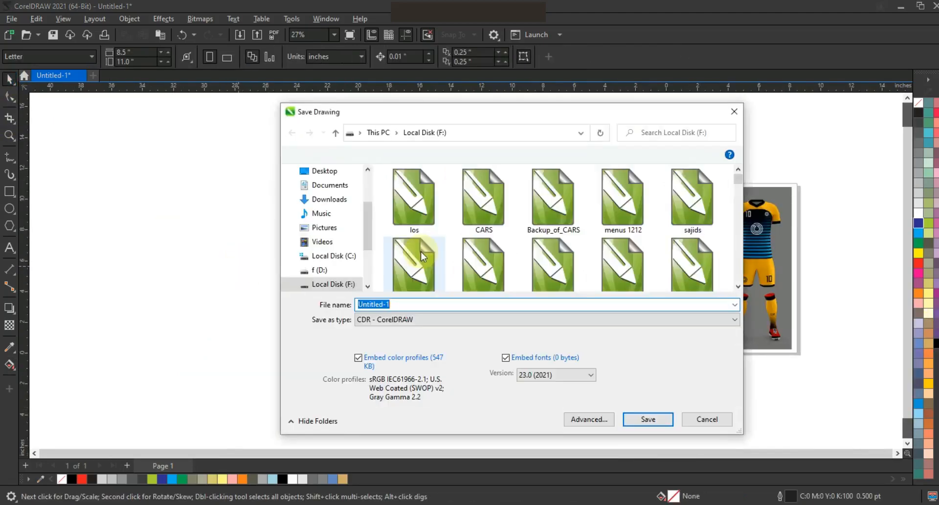
{"action": "type", "text": "kit"}
{"action": "key", "text": "Return"}
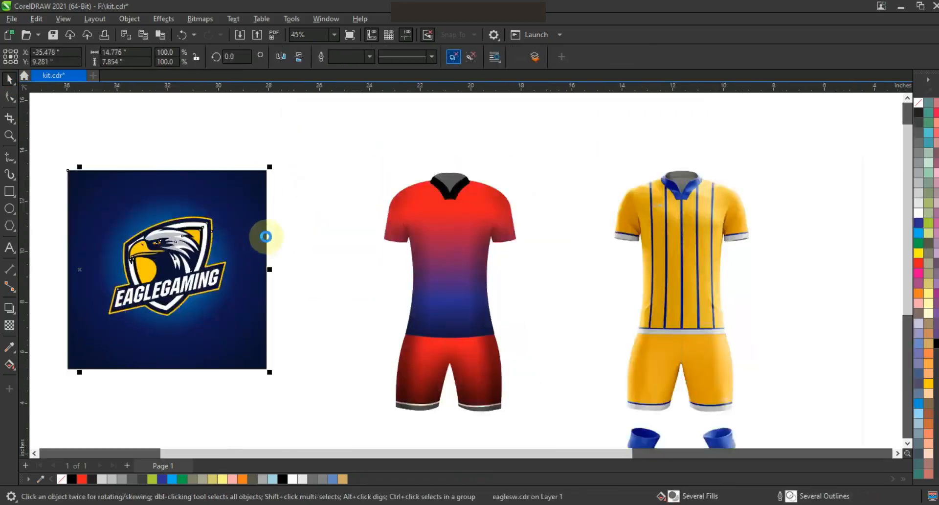
Step: Move the EAGLEGAMING eagle logo off its blue background onto the red shirt's chest, scaled to about 1.86 by 1.56 inches
{"action": "left_click", "coordinate": [327, 160]}
{"action": "left_click_drag", "start_coordinate": [309, 200], "coordinate": [70, 344]}
{"action": "left_click_drag", "start_coordinate": [175, 266], "coordinate": [438, 290]}
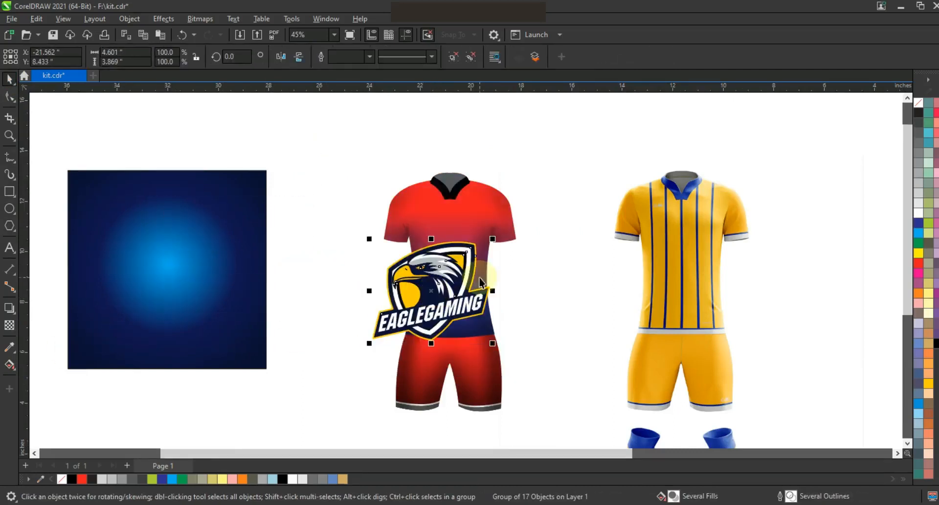
{"action": "left_click_drag", "start_coordinate": [494, 241], "coordinate": [474, 230]}
{"action": "left_click_drag", "start_coordinate": [509, 195], "coordinate": [464, 259]}
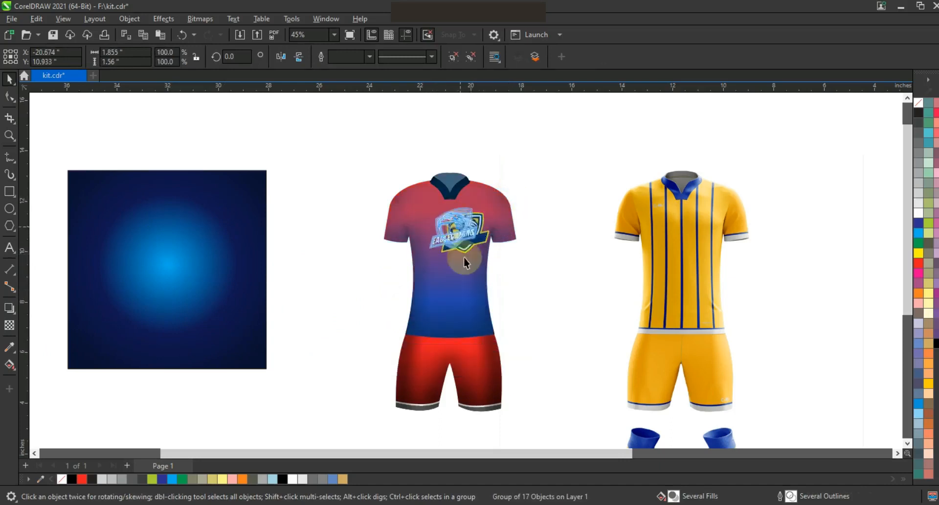
Step: Centre the eagle logo horizontally on the red shirt
{"action": "left_click", "coordinate": [468, 263], "text": "shift"}
{"action": "key", "text": "c"}
{"action": "left_click", "coordinate": [323, 168]}
{"action": "left_click", "coordinate": [451, 232]}
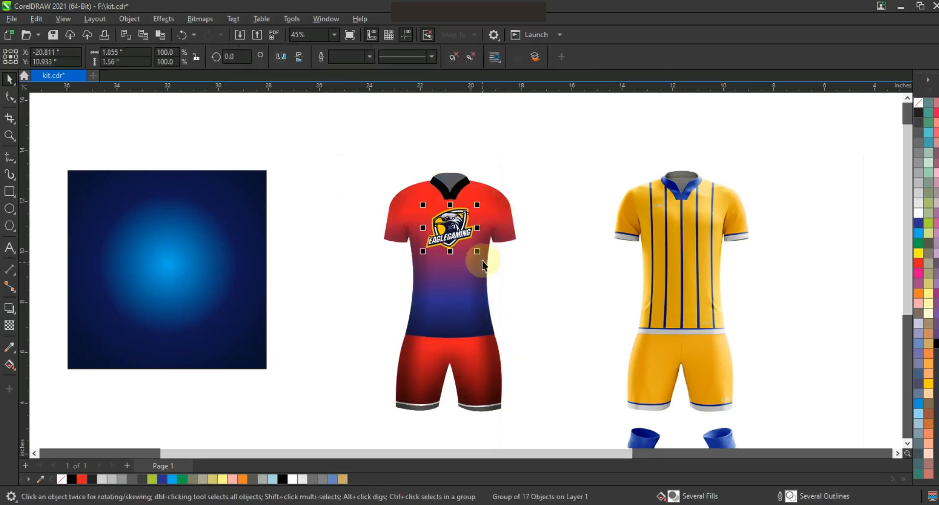
Step: Place a copy of the eagle logo over the shirt's hem, enlarged to about 4.08 by 3.44 inches
{"action": "left_click_drag", "start_coordinate": [480, 253], "coordinate": [465, 334]}
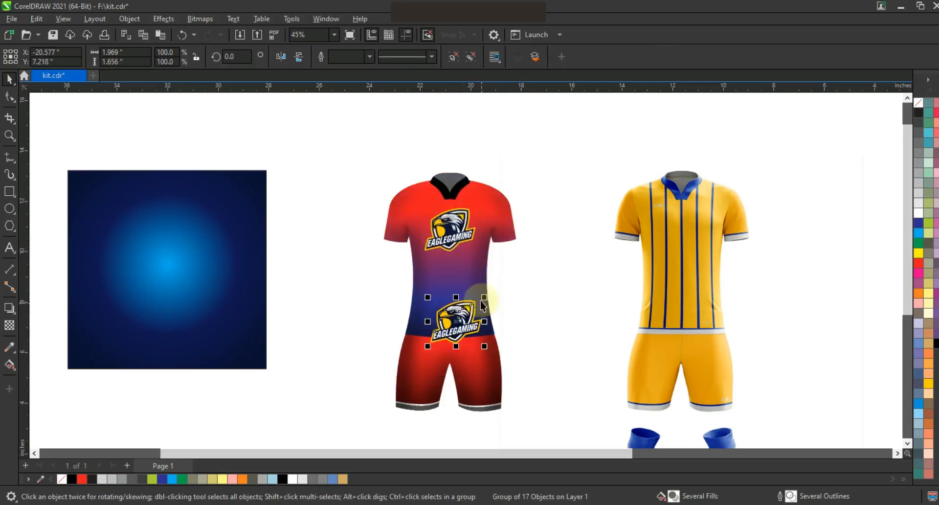
{"action": "left_click_drag", "start_coordinate": [484, 297], "coordinate": [512, 273]}
{"action": "left_click_drag", "start_coordinate": [465, 320], "coordinate": [473, 326]}
Step: Convert the large logo copy to a 300 dpi CMYK bitmap and give it a uniform transparency of 64
{"action": "left_click", "coordinate": [208, 23]}
{"action": "left_click", "coordinate": [218, 33]}
{"action": "left_click", "coordinate": [489, 323]}
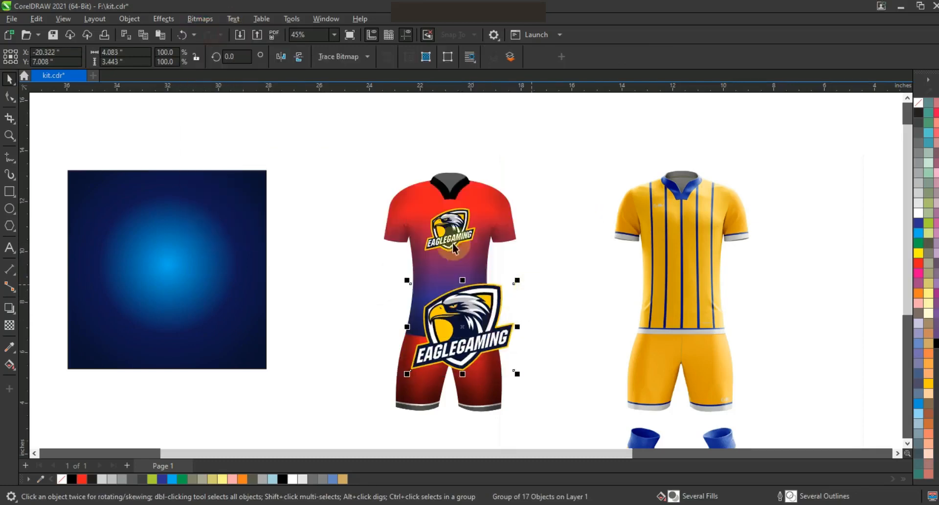
{"action": "left_click", "coordinate": [9, 325]}
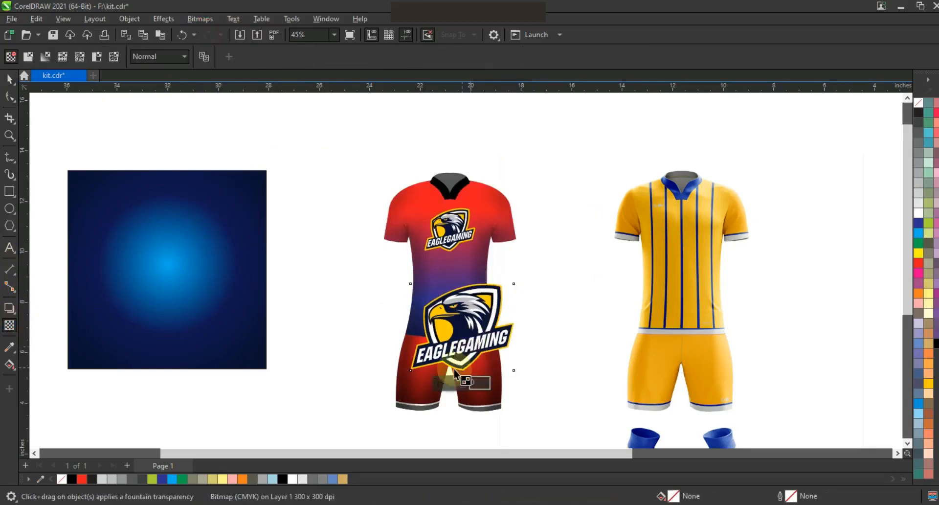
{"action": "left_click_drag", "start_coordinate": [446, 383], "coordinate": [454, 383]}
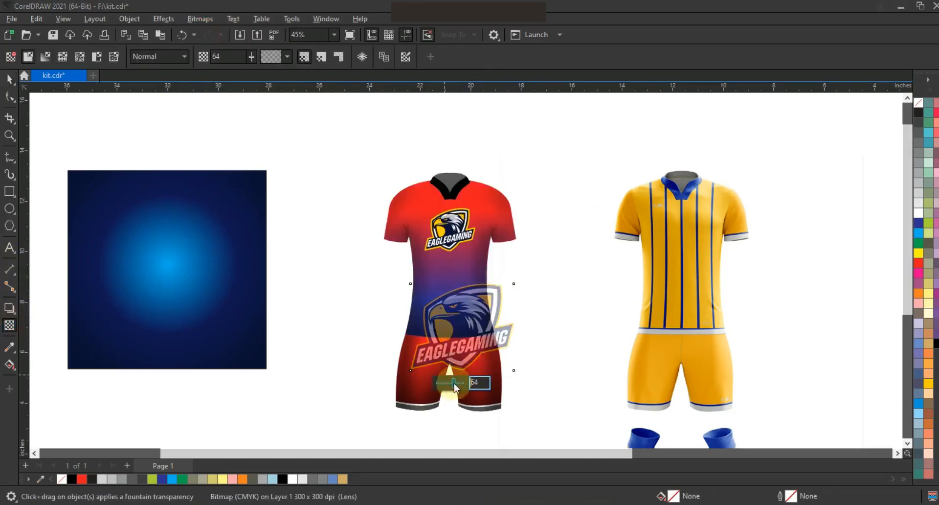
Step: PowerClip the faded eagle logo inside the red shirt, open the clip's contents and finish editing them
{"action": "left_click", "coordinate": [9, 78]}
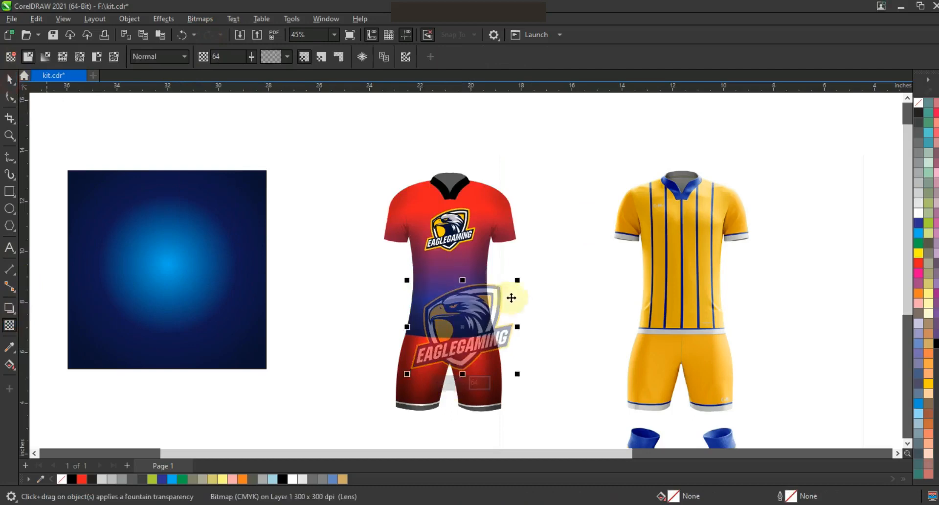
{"action": "right_click", "coordinate": [491, 296]}
{"action": "right_click", "coordinate": [474, 297]}
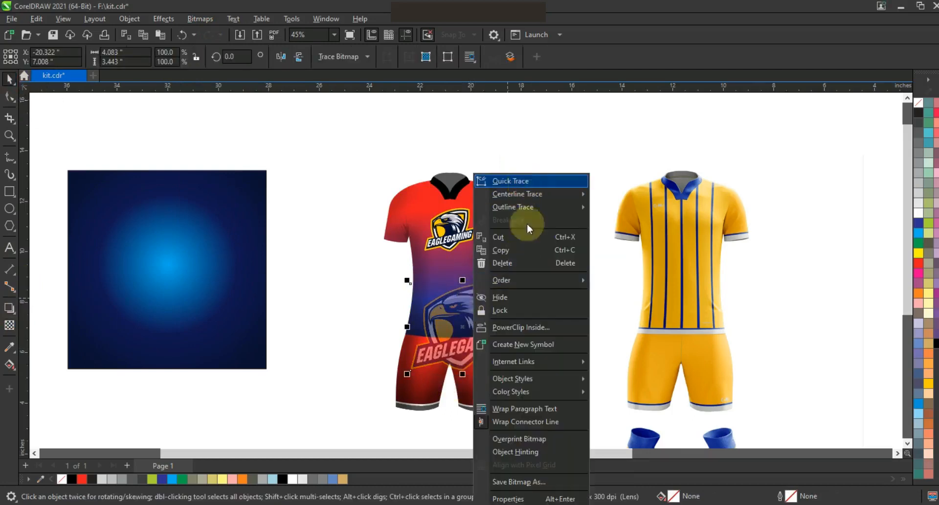
{"action": "left_click", "coordinate": [526, 329]}
{"action": "left_click", "coordinate": [469, 220]}
{"action": "right_click", "coordinate": [487, 139]}
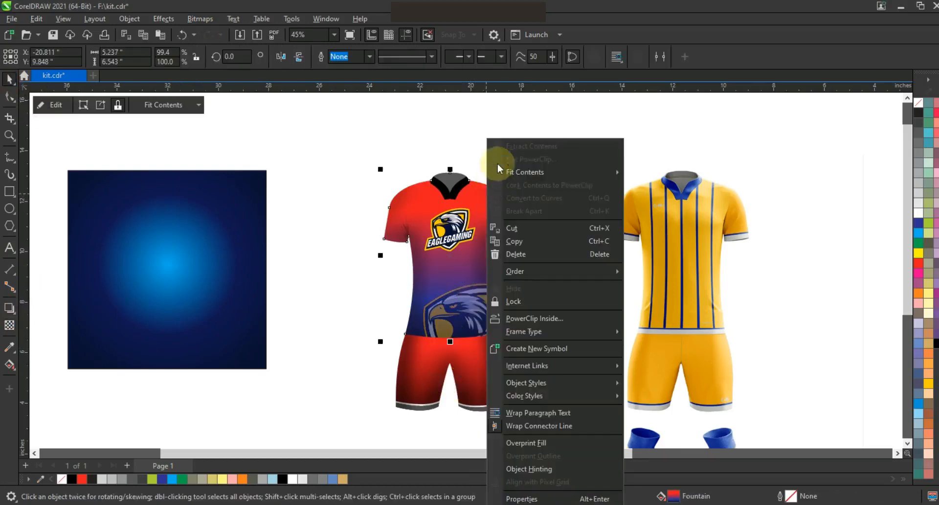
{"action": "left_click", "coordinate": [514, 161]}
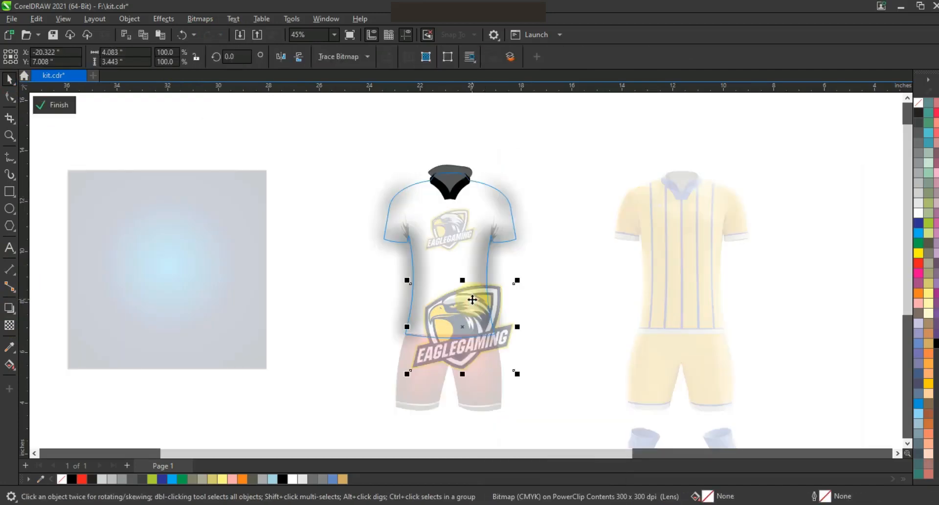
{"action": "right_click", "coordinate": [473, 304]}
{"action": "left_click", "coordinate": [493, 169]}
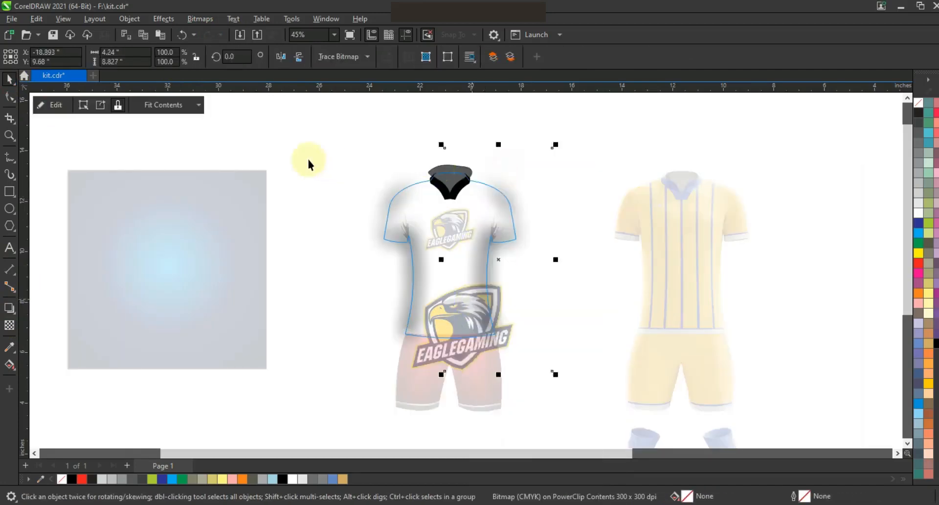
{"action": "left_click", "coordinate": [308, 150]}
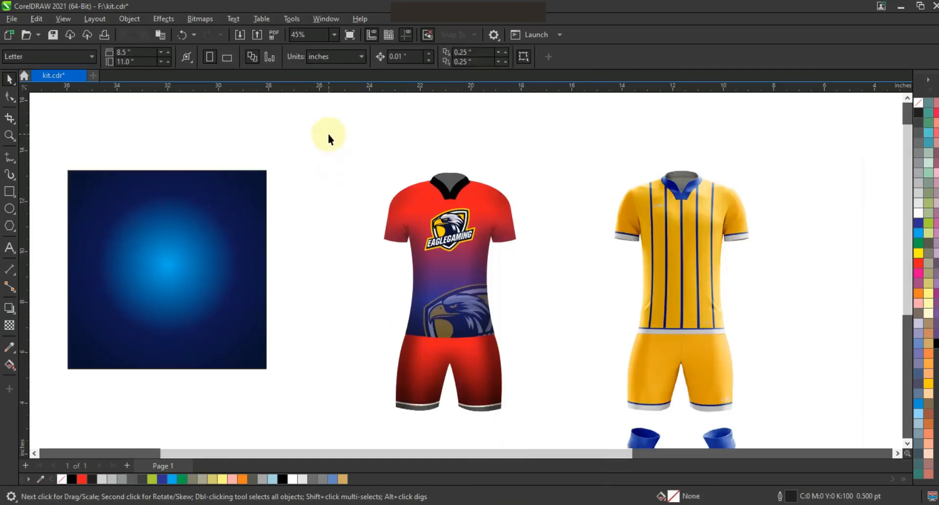
Step: Reduce the chest logo to about 0.99 by 0.83 inches and move it to the wearer's left side of the chest
{"action": "scroll", "coordinate": [462, 160], "scroll_direction": "down", "scroll_amount": 2}
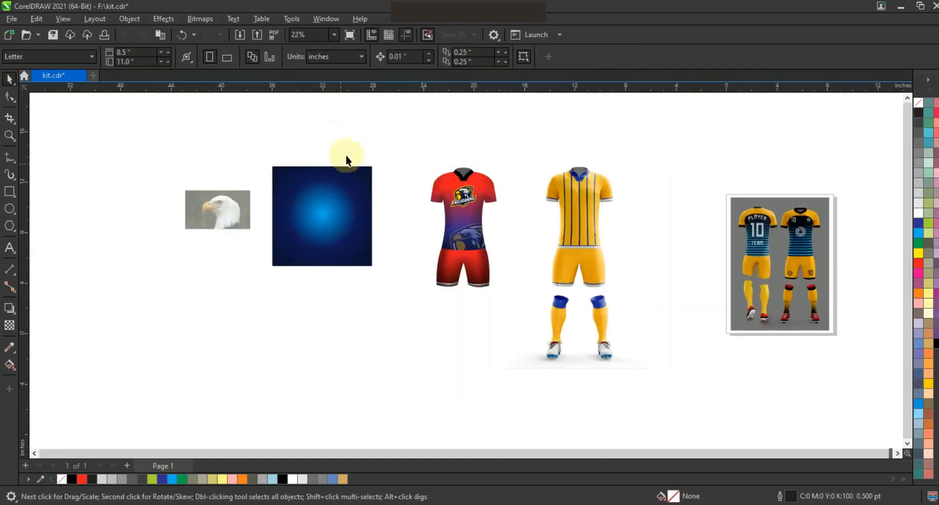
{"action": "left_click", "coordinate": [13, 139]}
{"action": "left_click_drag", "start_coordinate": [421, 135], "coordinate": [629, 323]}
{"action": "left_click", "coordinate": [13, 84]}
{"action": "left_click_drag", "start_coordinate": [440, 175], "coordinate": [301, 245]}
{"action": "key", "text": "ctrl+z"}
{"action": "left_click_drag", "start_coordinate": [272, 190], "coordinate": [369, 199]}
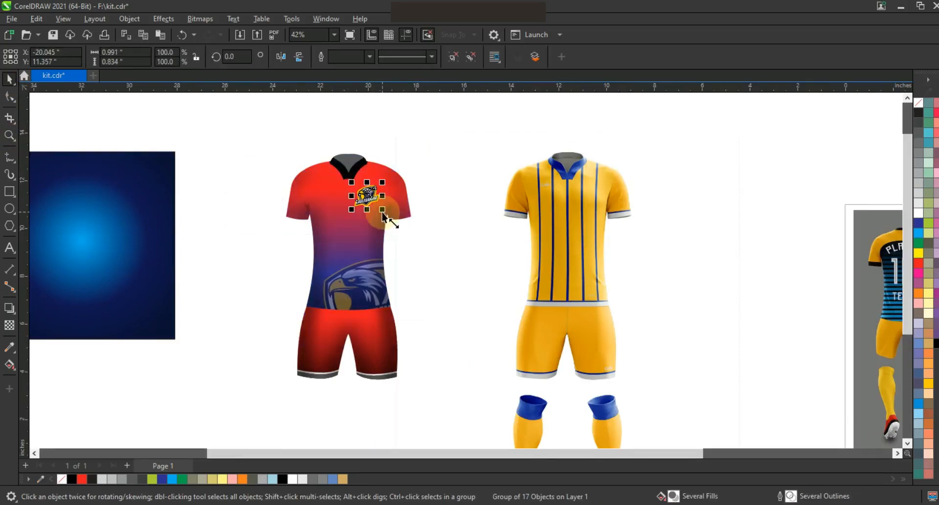
{"action": "left_click", "coordinate": [195, 219]}
Step: Draw a straight line about 1.81 inches high along one armhole seam of the yellow reference shirt, from underarm to shoulder
{"action": "left_click", "coordinate": [9, 135]}
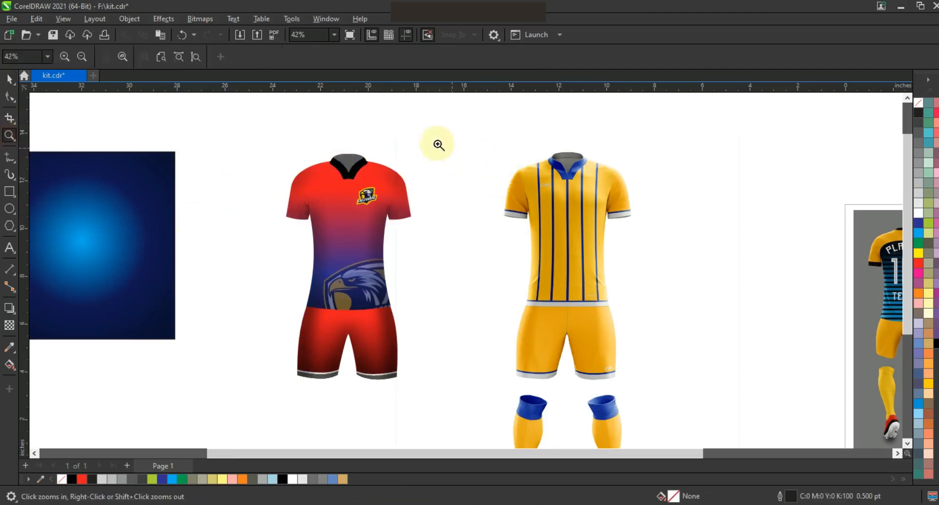
{"action": "left_click_drag", "start_coordinate": [671, 235], "coordinate": [671, 235]}
{"action": "left_click_drag", "start_coordinate": [295, 157], "coordinate": [800, 371]}
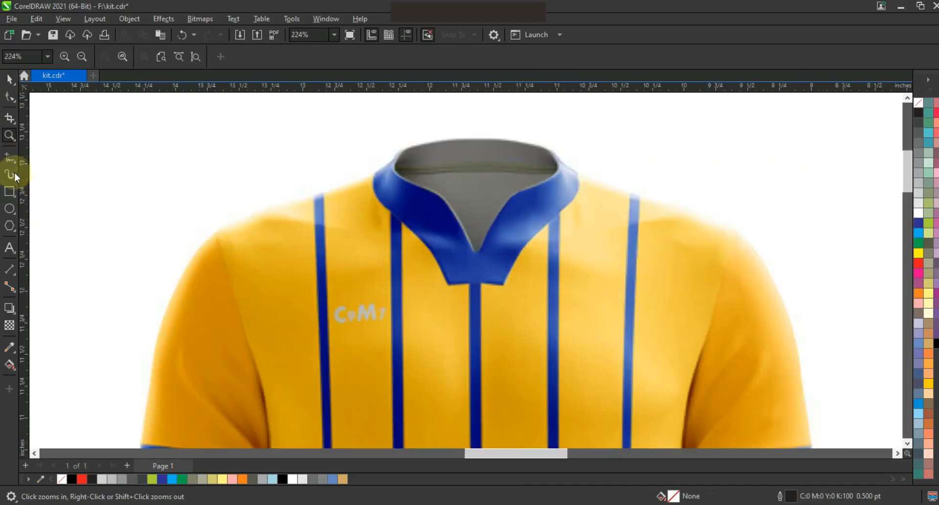
{"action": "left_click", "coordinate": [42, 173]}
{"action": "right_click", "coordinate": [244, 149]}
{"action": "right_click", "coordinate": [535, 189]}
{"action": "right_click", "coordinate": [622, 201]}
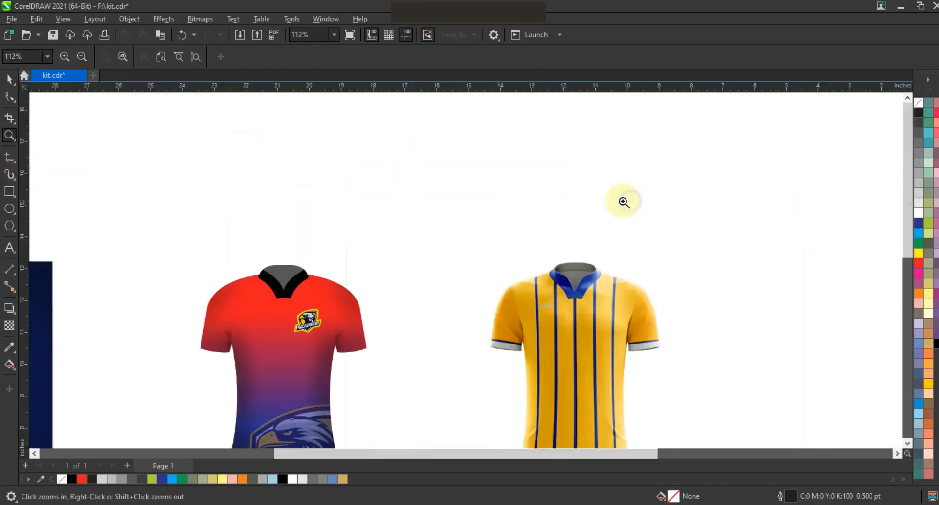
{"action": "right_click", "coordinate": [583, 258]}
{"action": "left_click_drag", "start_coordinate": [454, 247], "coordinate": [630, 325]}
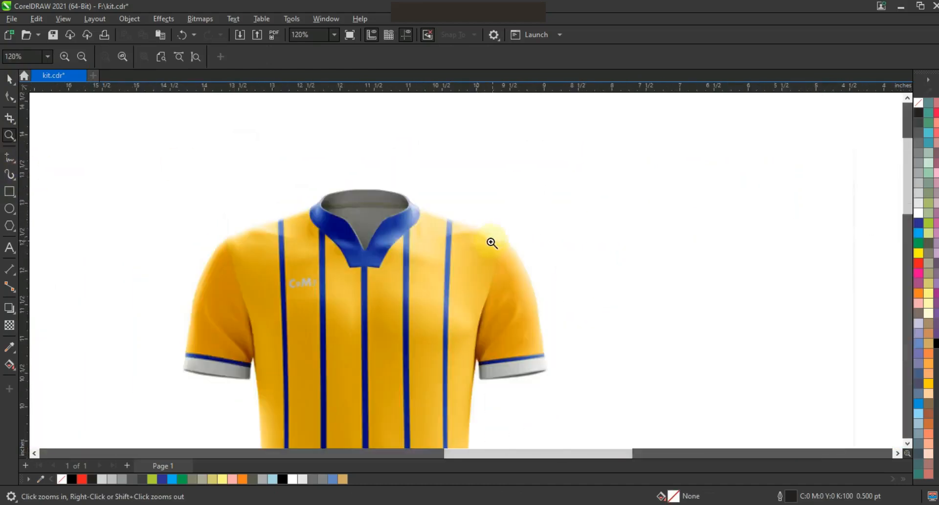
{"action": "left_click_drag", "start_coordinate": [588, 384], "coordinate": [591, 386]}
{"action": "left_click", "coordinate": [10, 156]}
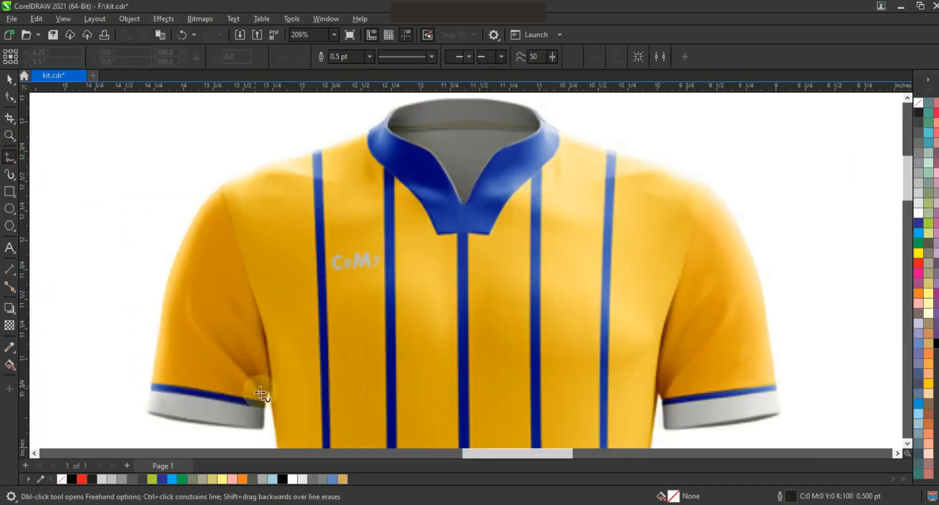
{"action": "left_click", "coordinate": [269, 397]}
{"action": "left_click", "coordinate": [222, 182]}
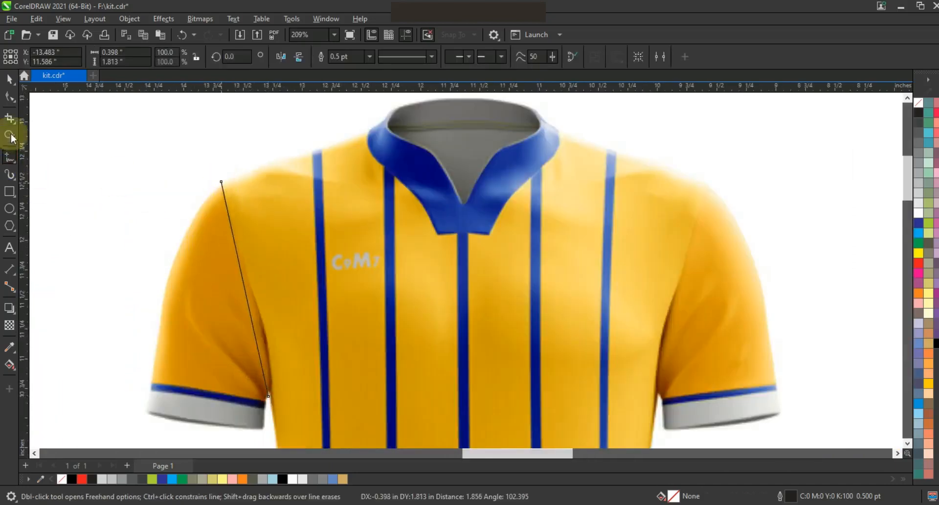
Step: Convert the seam line to a curve and bend it to follow the reference shirt's armhole seam
{"action": "left_click", "coordinate": [10, 96]}
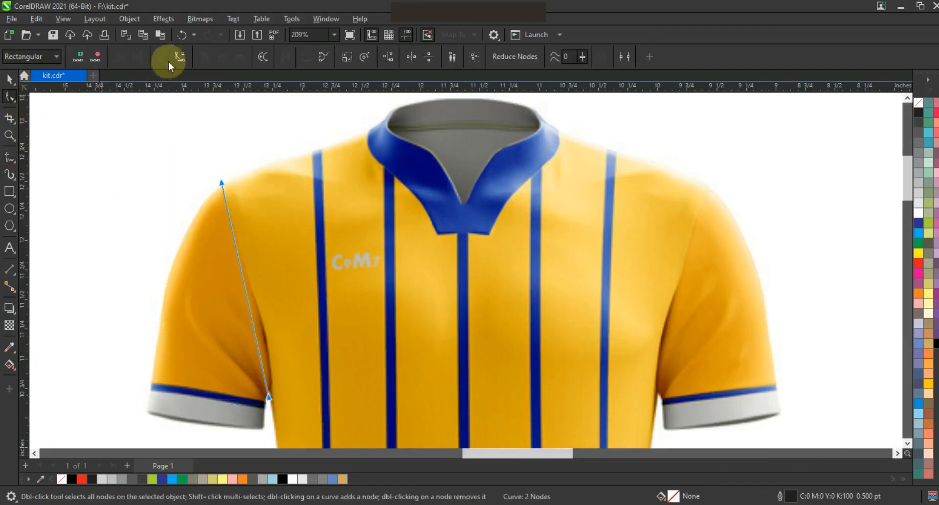
{"action": "left_click_drag", "start_coordinate": [255, 327], "coordinate": [271, 322]}
{"action": "left_click_drag", "start_coordinate": [237, 253], "coordinate": [233, 256]}
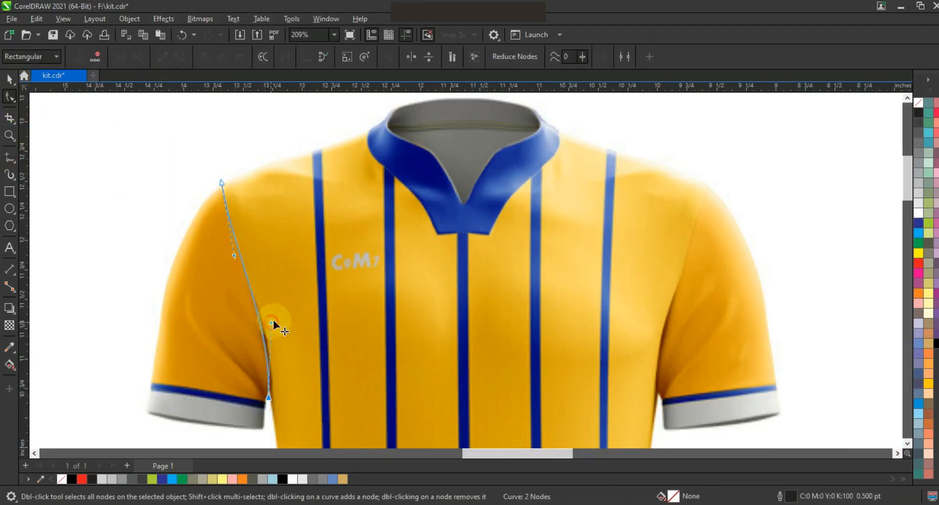
{"action": "left_click", "coordinate": [10, 78]}
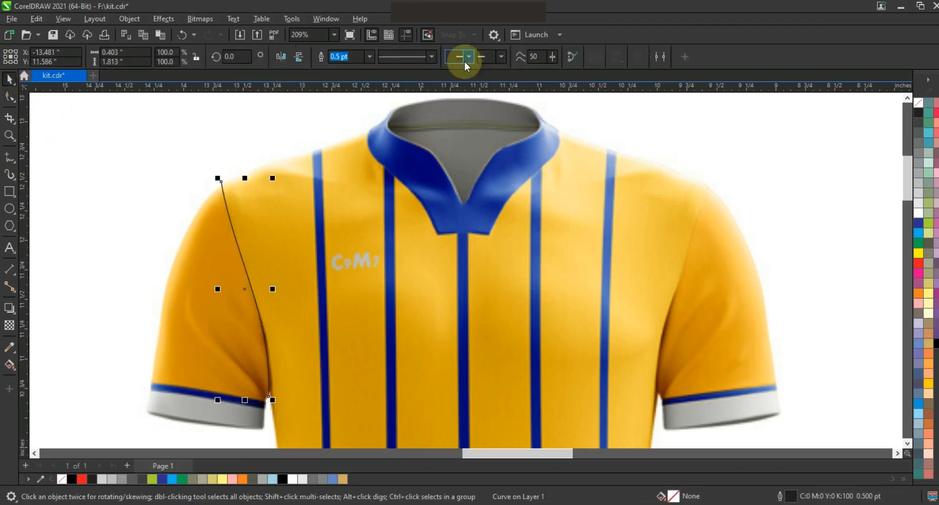
Step: Set the seam line's outline to 1.5 pt and place a mirrored copy along the opposite armhole seam
{"action": "left_click", "coordinate": [369, 56]}
{"action": "left_click", "coordinate": [356, 119]}
{"action": "left_click_drag", "start_coordinate": [222, 291], "coordinate": [618, 295]}
{"action": "left_click_drag", "start_coordinate": [676, 292], "coordinate": [672, 291]}
Step: Combine the two armhole seam lines into one curve and centre it over the red shirt
{"action": "left_click", "coordinate": [221, 183], "text": "shift"}
{"action": "left_click", "coordinate": [332, 56]}
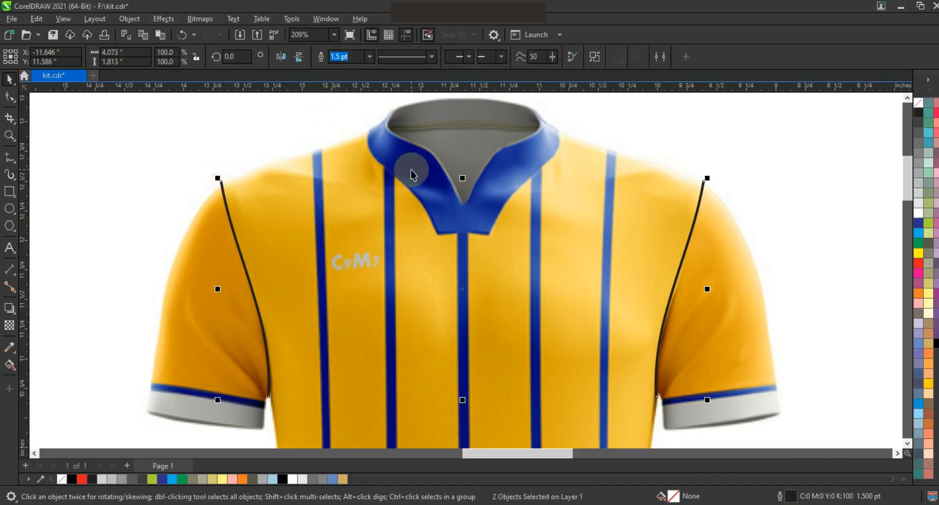
{"action": "scroll", "coordinate": [410, 174], "scroll_direction": "down", "scroll_amount": 5}
{"action": "left_click", "coordinate": [50, 225]}
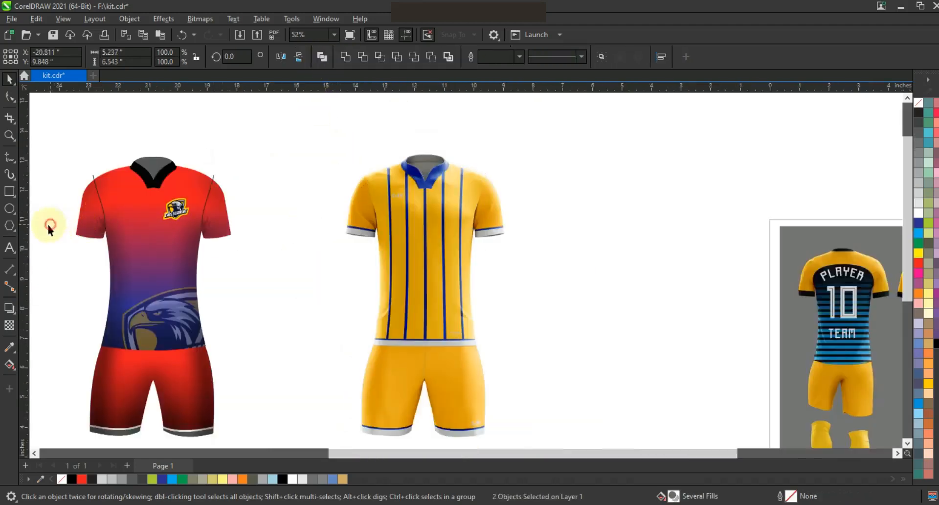
Step: PowerClip the combined seam lines inside the red shirt
{"action": "right_click", "coordinate": [215, 177]}
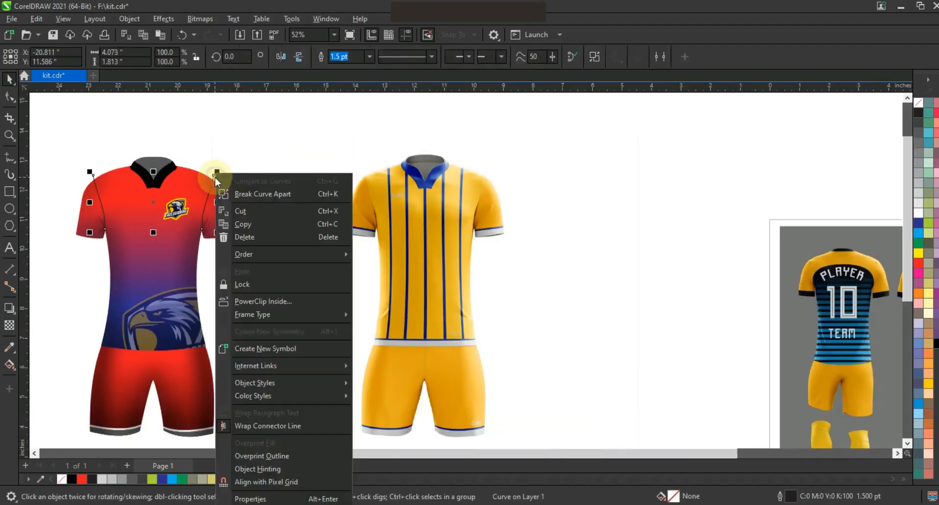
{"action": "left_click", "coordinate": [195, 269]}
{"action": "left_click", "coordinate": [210, 254]}
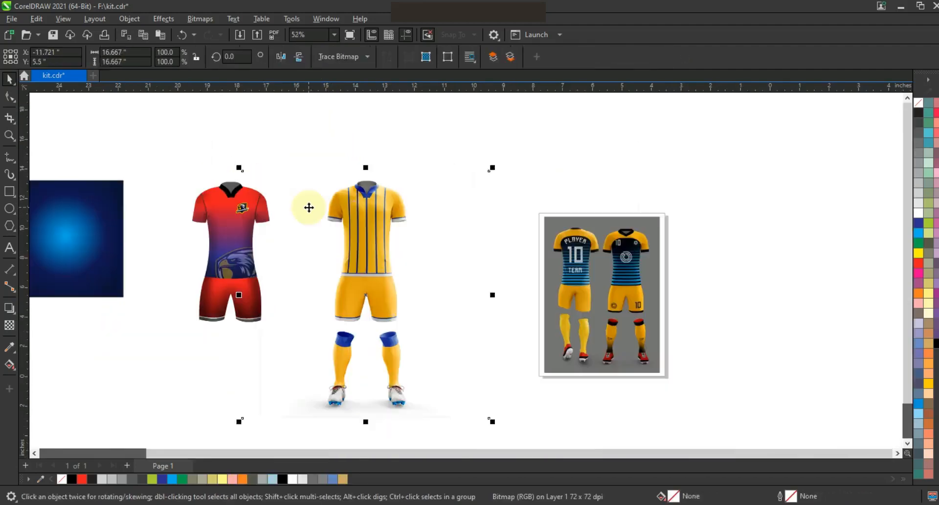
{"action": "left_click", "coordinate": [176, 221]}
Step: Open the red shirt's PowerClip contents for editing and break the combined armhole seam lines apart
{"action": "left_click", "coordinate": [9, 136]}
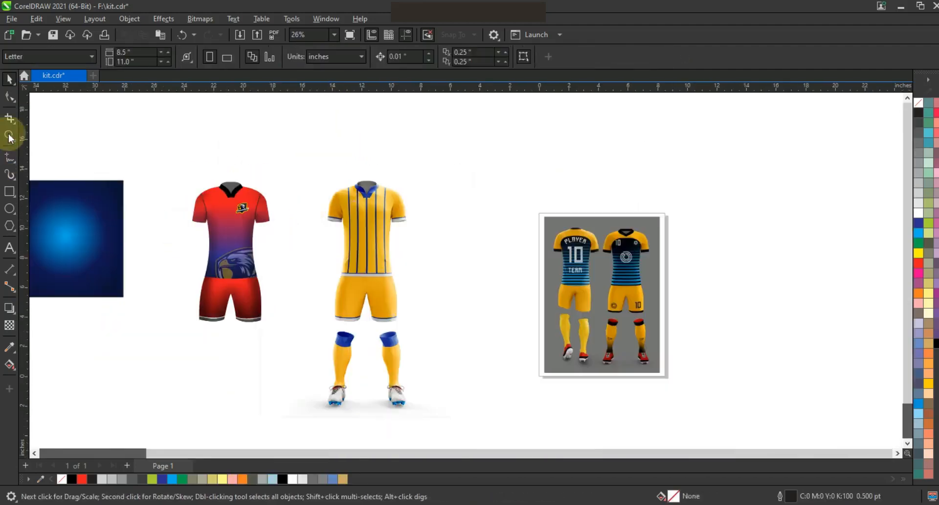
{"action": "left_click_drag", "start_coordinate": [458, 329], "coordinate": [458, 329]}
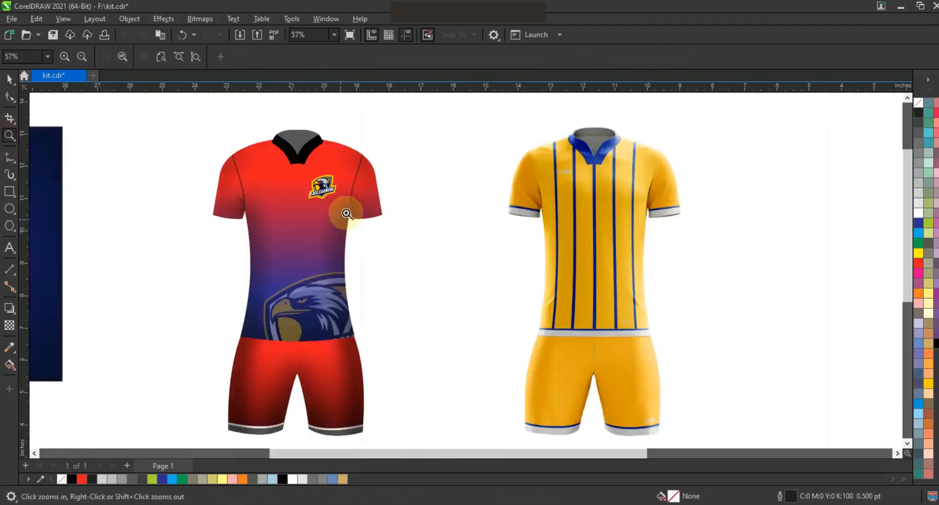
{"action": "left_click_drag", "start_coordinate": [186, 119], "coordinate": [444, 266]}
{"action": "left_click", "coordinate": [9, 156]}
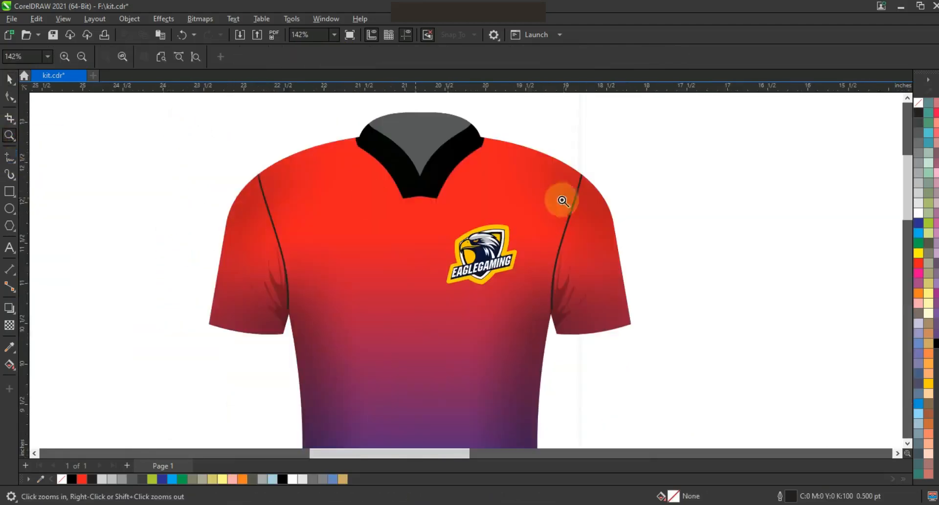
{"action": "left_click", "coordinate": [9, 78]}
{"action": "left_click", "coordinate": [268, 218]}
{"action": "right_click", "coordinate": [267, 217]}
{"action": "left_click", "coordinate": [293, 157]}
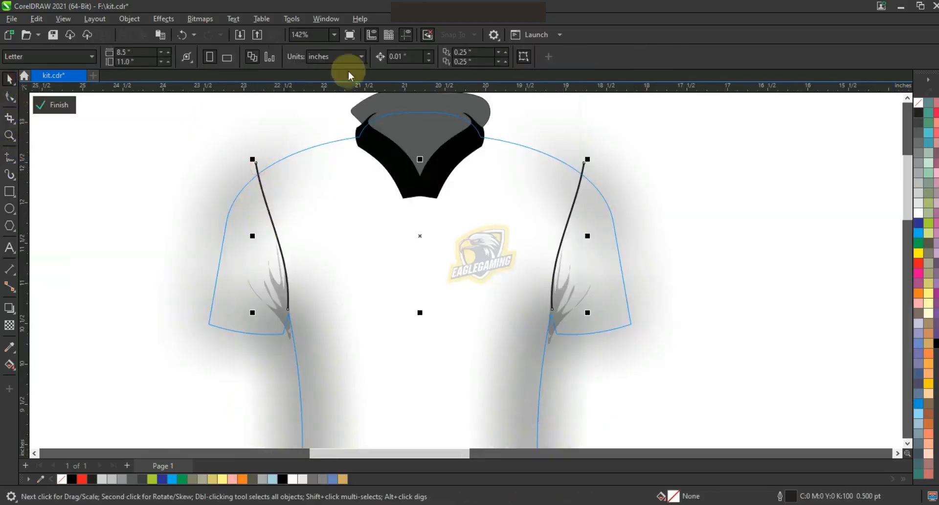
{"action": "left_click", "coordinate": [594, 55]}
{"action": "left_click", "coordinate": [134, 163]}
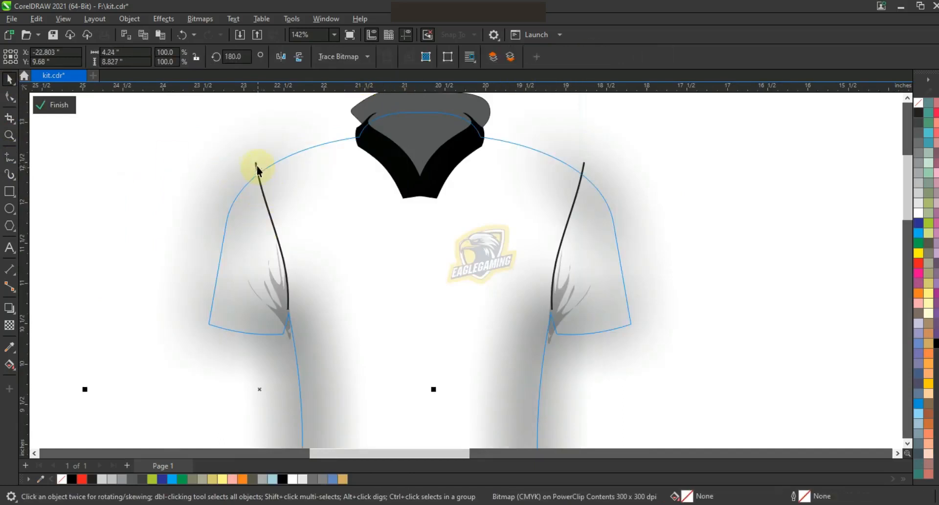
Step: Extend the armhole seam line around the outside of the sleeve into a closed sleeve shape
{"action": "left_click", "coordinate": [257, 166]}
{"action": "key", "text": "F5"}
{"action": "left_click", "coordinate": [198, 254]}
{"action": "left_click", "coordinate": [188, 345]}
{"action": "left_click", "coordinate": [296, 351]}
{"action": "left_click", "coordinate": [288, 309]}
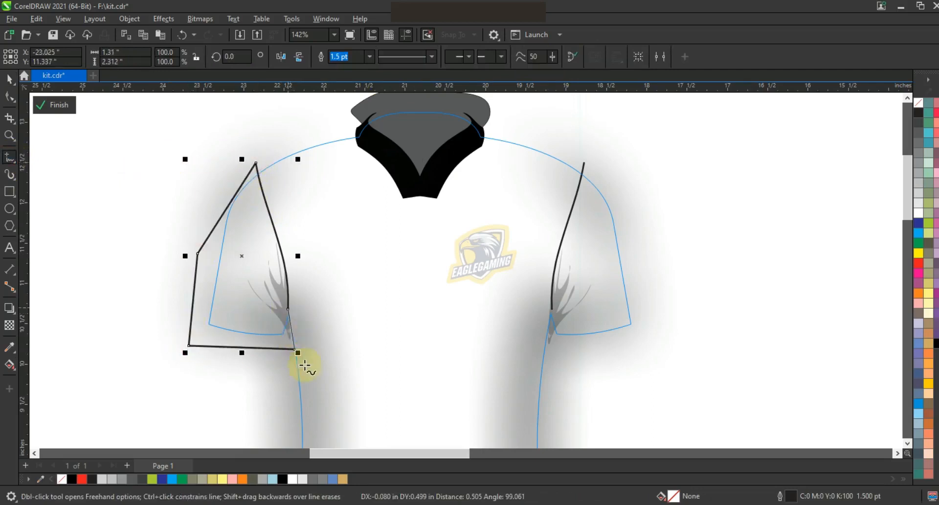
Step: Reposition the sleeve shape's lower inner corner and underarm node so the edge meets the shirt's armpit
{"action": "left_click", "coordinate": [11, 134]}
{"action": "left_click_drag", "start_coordinate": [142, 266], "coordinate": [373, 375]}
{"action": "left_click_drag", "start_coordinate": [586, 364], "coordinate": [571, 369]}
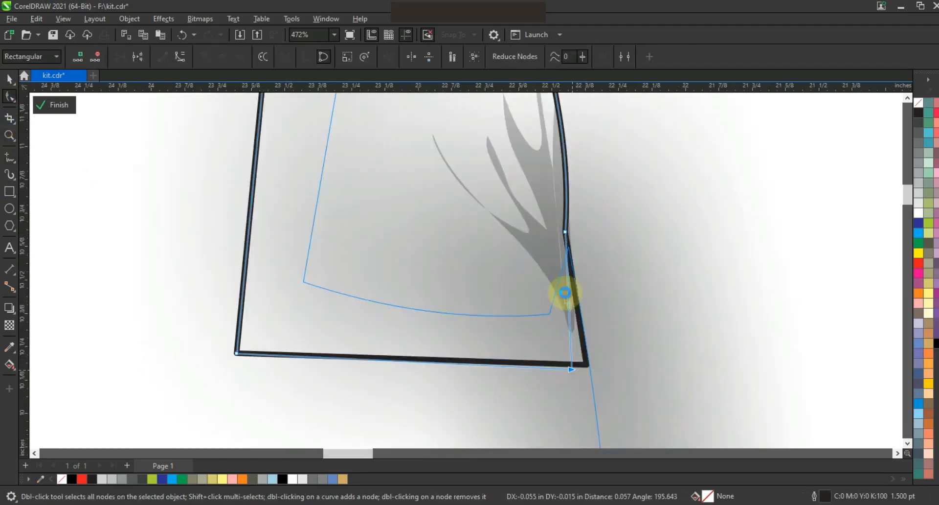
{"action": "left_click_drag", "start_coordinate": [564, 233], "coordinate": [568, 257]}
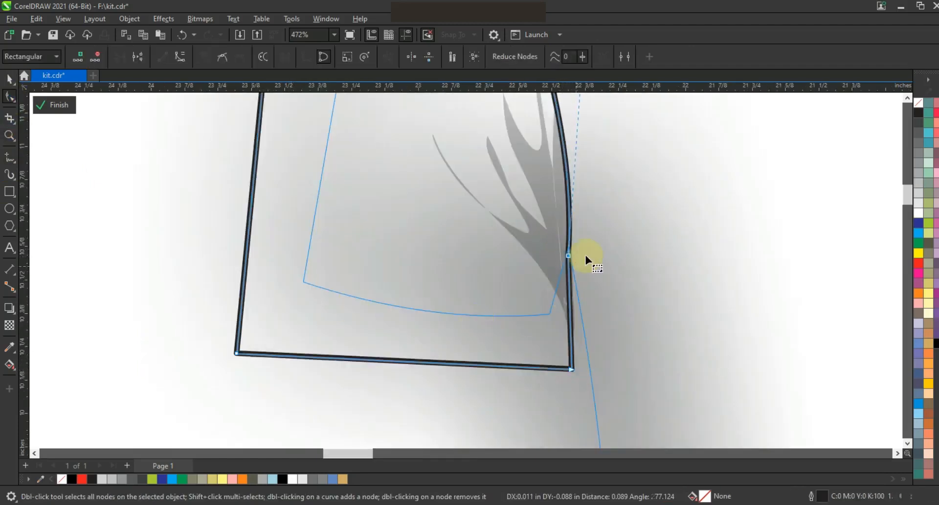
Step: Fill the closed sleeve shape with blue (C100 M100 Y0 K0) and remove its outline
{"action": "left_click", "coordinate": [9, 79]}
{"action": "scroll", "coordinate": [367, 287], "scroll_direction": "down", "scroll_amount": 4}
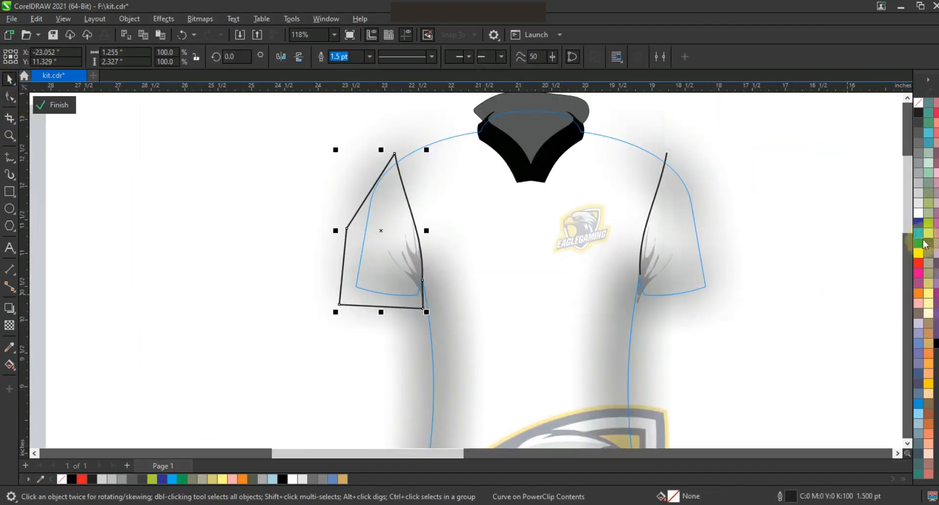
{"action": "left_click", "coordinate": [919, 223]}
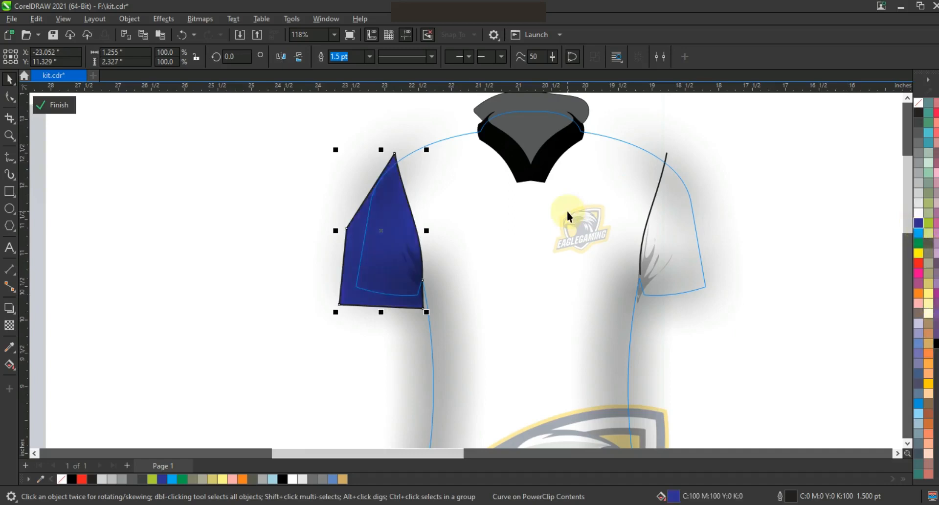
{"action": "right_click", "coordinate": [919, 107]}
{"action": "left_click", "coordinate": [909, 114]}
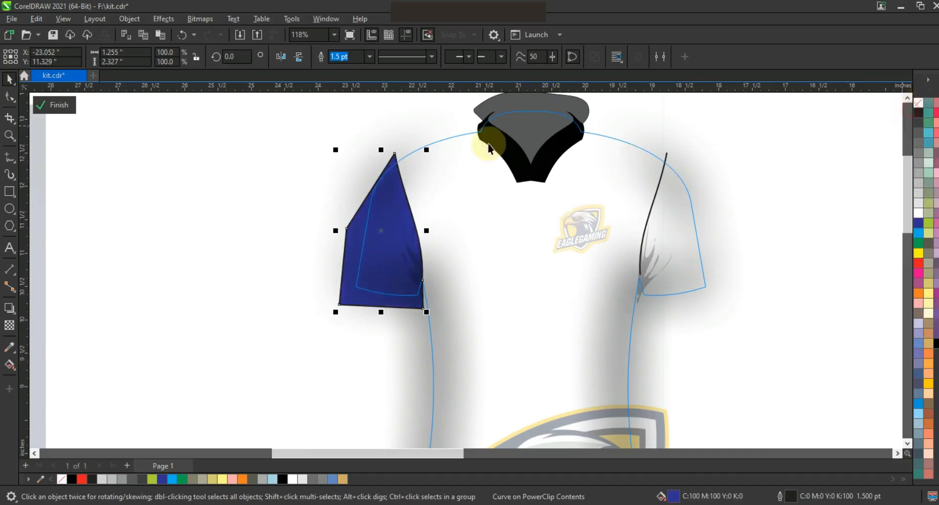
Step: Place a mirrored copy of the blue sleeve along the opposite armhole seam and finish editing the shirt's PowerClip
{"action": "left_click_drag", "start_coordinate": [345, 233], "coordinate": [520, 234]}
{"action": "left_click", "coordinate": [667, 155], "text": "shift"}
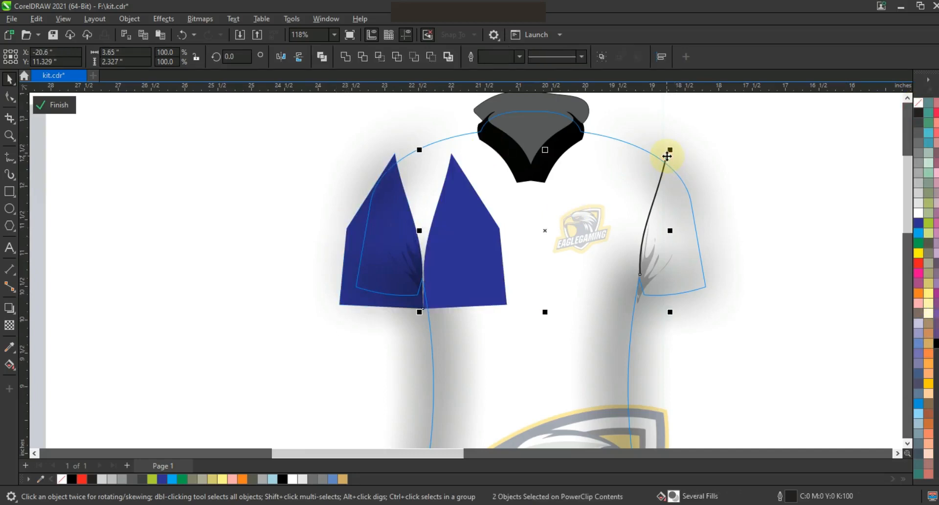
{"action": "key", "text": "l"}
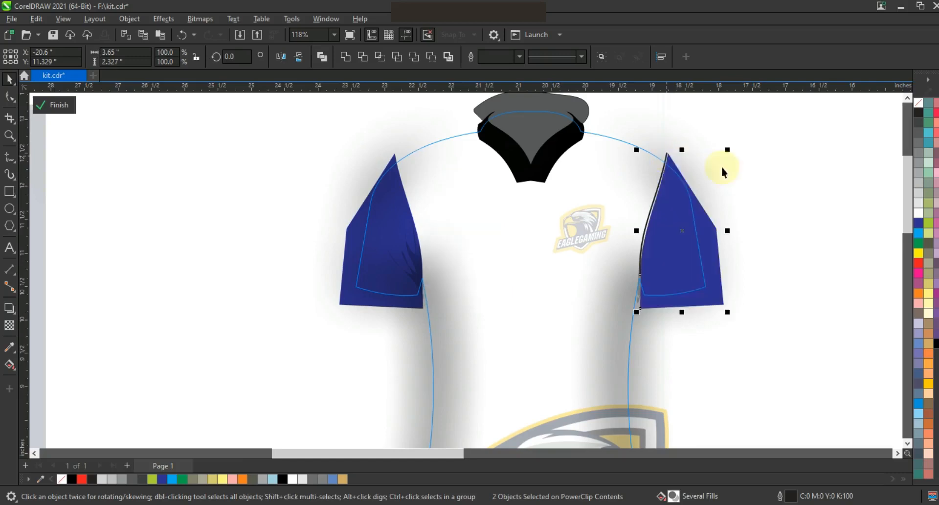
{"action": "left_click", "coordinate": [704, 211]}
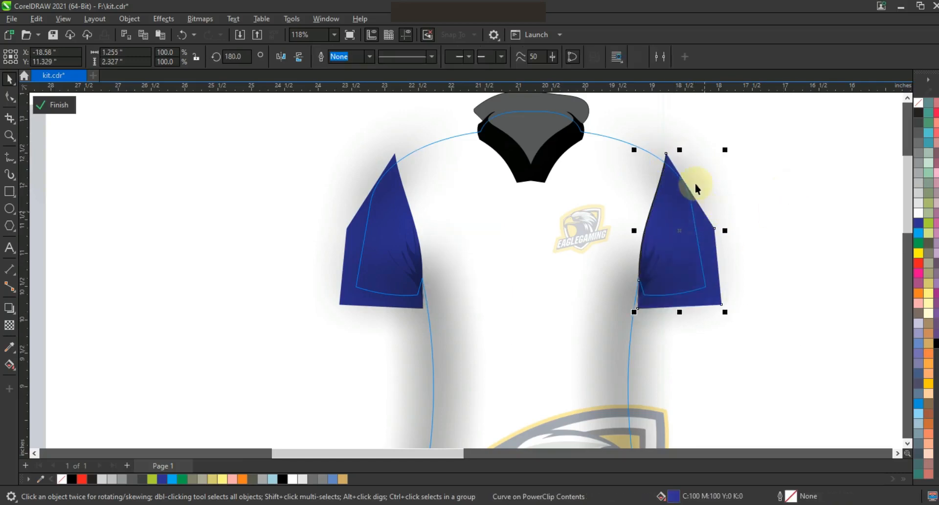
{"action": "left_click", "coordinate": [741, 151]}
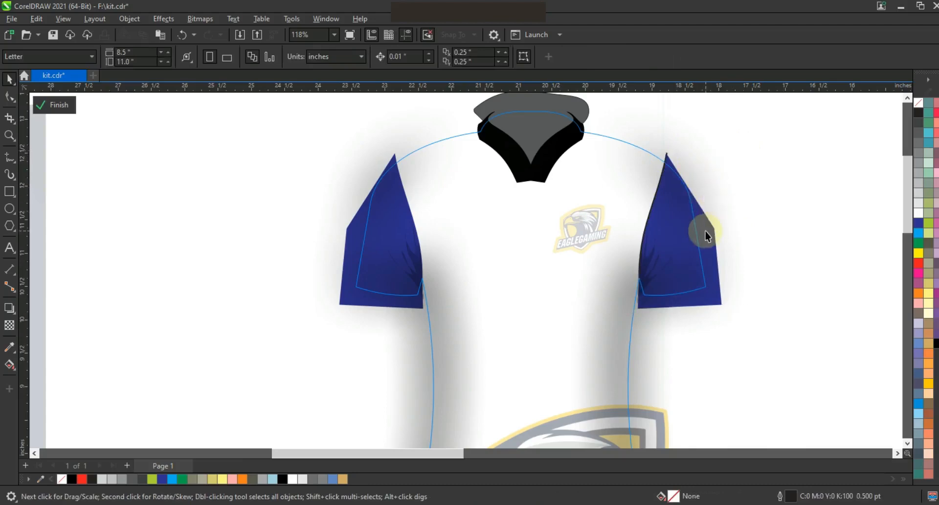
{"action": "right_click", "coordinate": [706, 236]}
{"action": "left_click", "coordinate": [728, 167]}
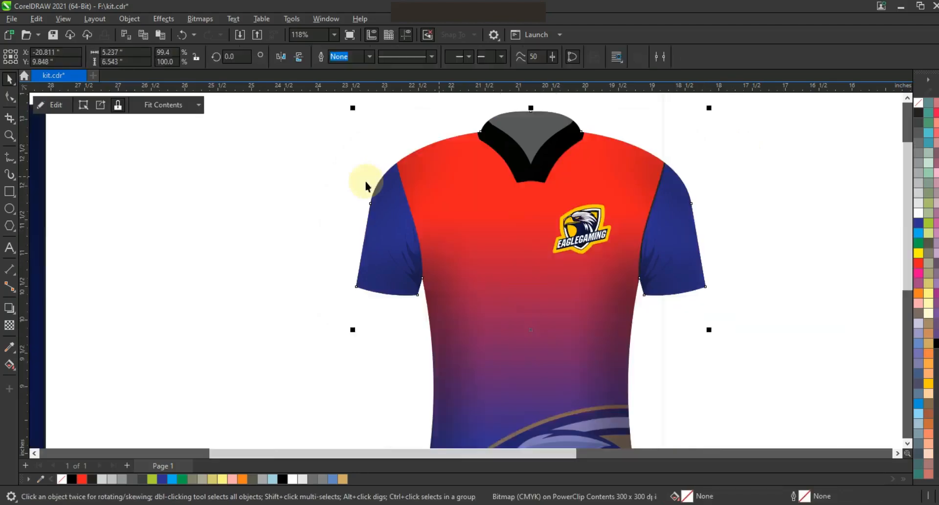
Step: Add the number 10 as text in the empty area beside the red kit
{"action": "scroll", "coordinate": [363, 184], "scroll_direction": "down", "scroll_amount": 5}
{"action": "left_click", "coordinate": [359, 172]}
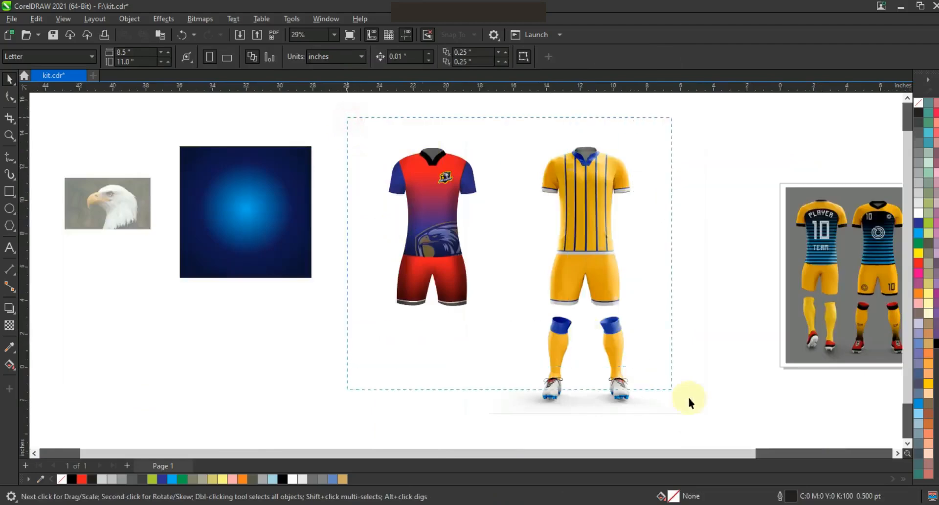
{"action": "key", "text": "shift+F2"}
{"action": "left_click", "coordinate": [290, 249]}
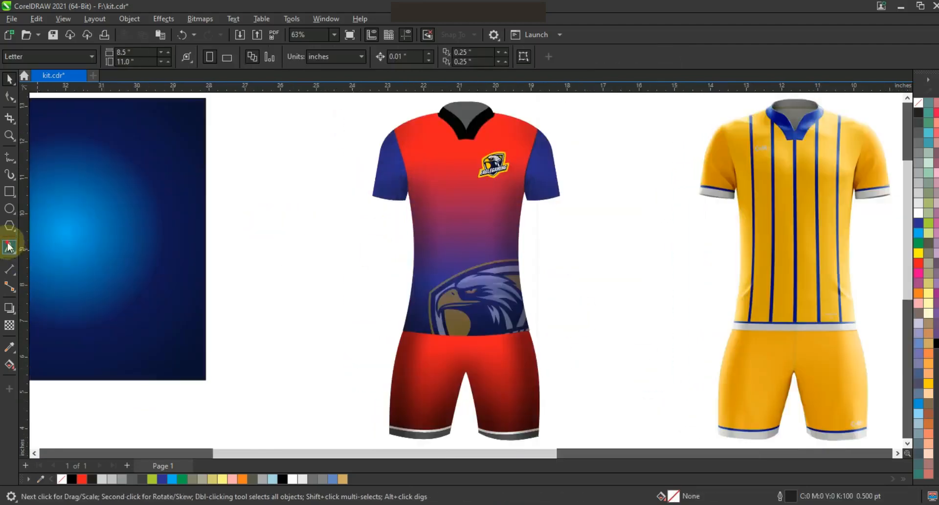
{"action": "left_click", "coordinate": [9, 248]}
{"action": "left_click", "coordinate": [272, 241]}
Step: Set the number 10 in white Machine BT at about 49 pt and place it on the chest opposite the eagle logo
{"action": "left_click", "coordinate": [9, 78]}
{"action": "left_click", "coordinate": [410, 58]}
{"action": "left_click", "coordinate": [359, 107]}
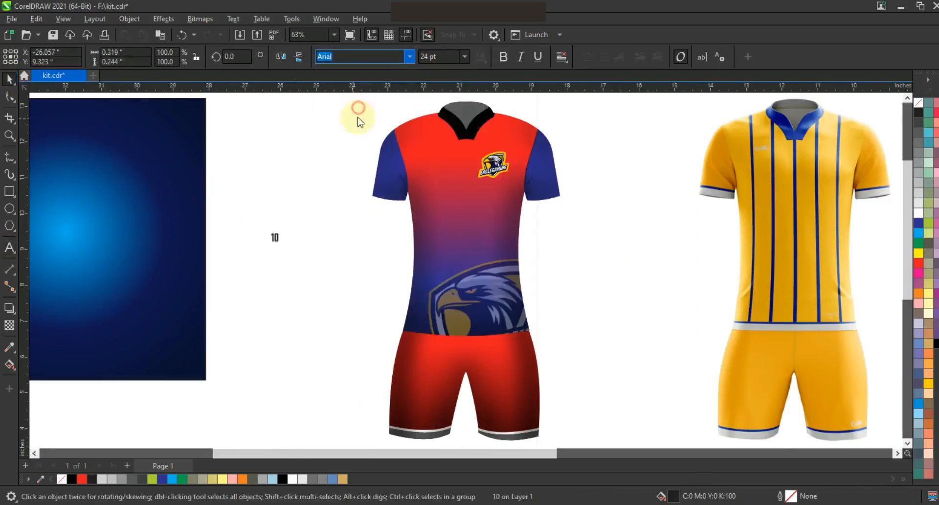
{"action": "left_click_drag", "start_coordinate": [283, 246], "coordinate": [435, 175]}
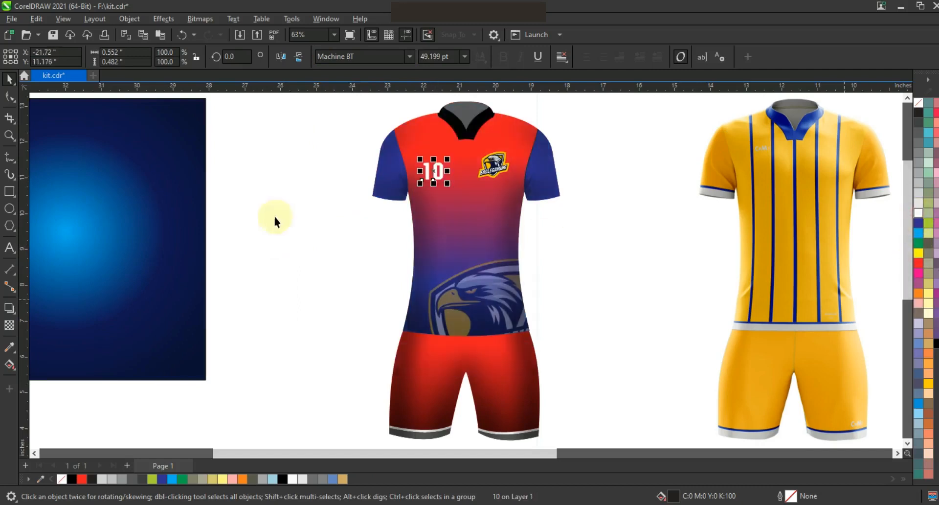
{"action": "left_click", "coordinate": [441, 177]}
{"action": "left_click_drag", "start_coordinate": [421, 161], "coordinate": [417, 157]}
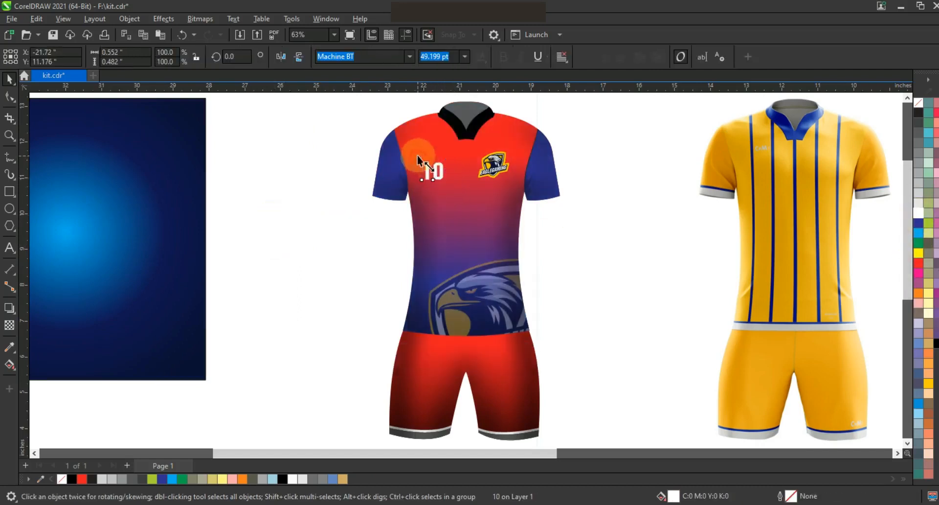
Step: Copy the number 10 onto one leg of the red shorts and the small eagle logo onto the other
{"action": "left_click_drag", "start_coordinate": [434, 344], "coordinate": [443, 399]}
{"action": "left_click_drag", "start_coordinate": [244, 134], "coordinate": [488, 195]}
{"action": "left_click", "coordinate": [439, 176], "text": "shift"}
{"action": "left_click_drag", "start_coordinate": [494, 160], "coordinate": [515, 387]}
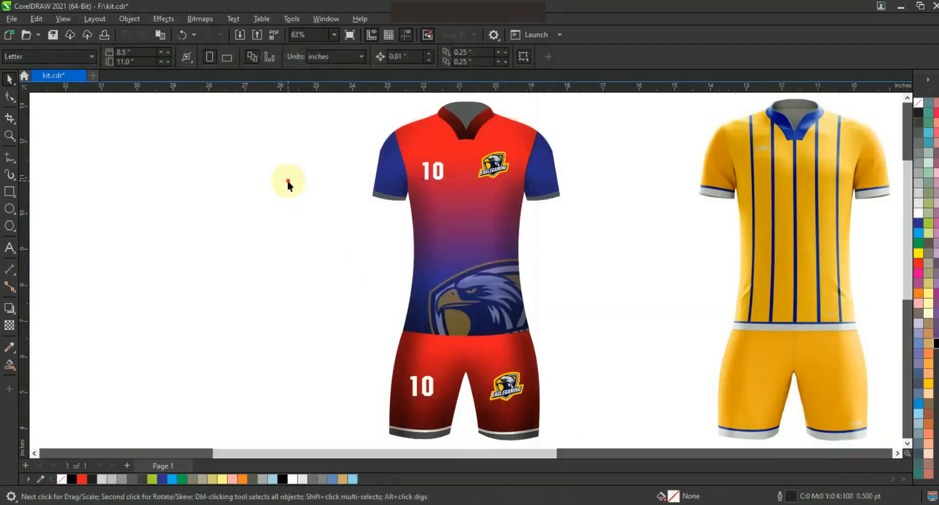
Step: Move the large eagle logo higher inside the red shirt's PowerClip, narrow it slightly, and finish editing the contents
{"action": "left_click_drag", "start_coordinate": [471, 202], "coordinate": [576, 214]}
{"action": "left_click", "coordinate": [264, 268]}
{"action": "right_click", "coordinate": [436, 295]}
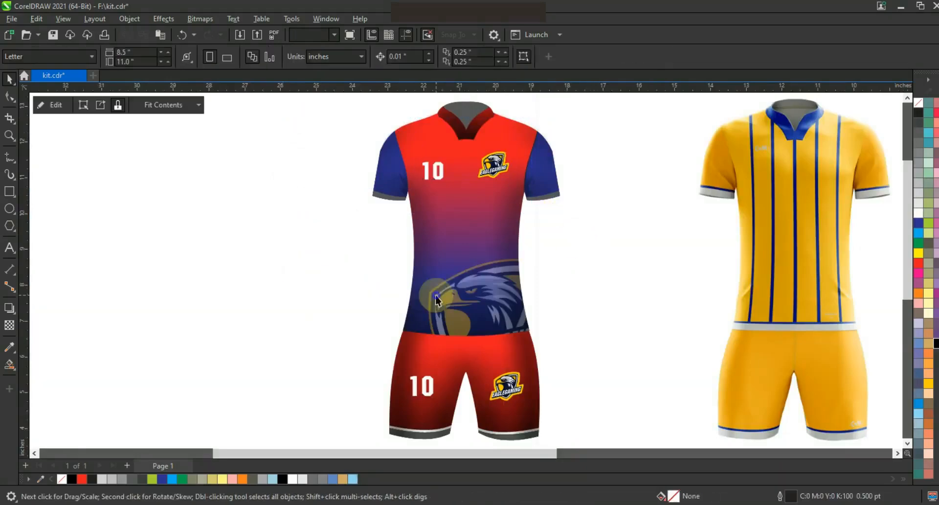
{"action": "double_click", "coordinate": [471, 301]}
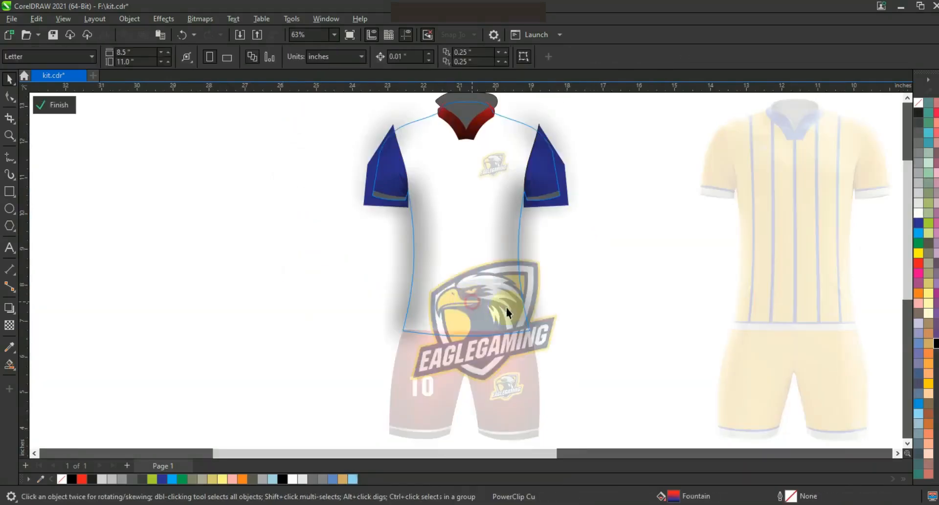
{"action": "left_click", "coordinate": [468, 304]}
{"action": "left_click", "coordinate": [541, 331]}
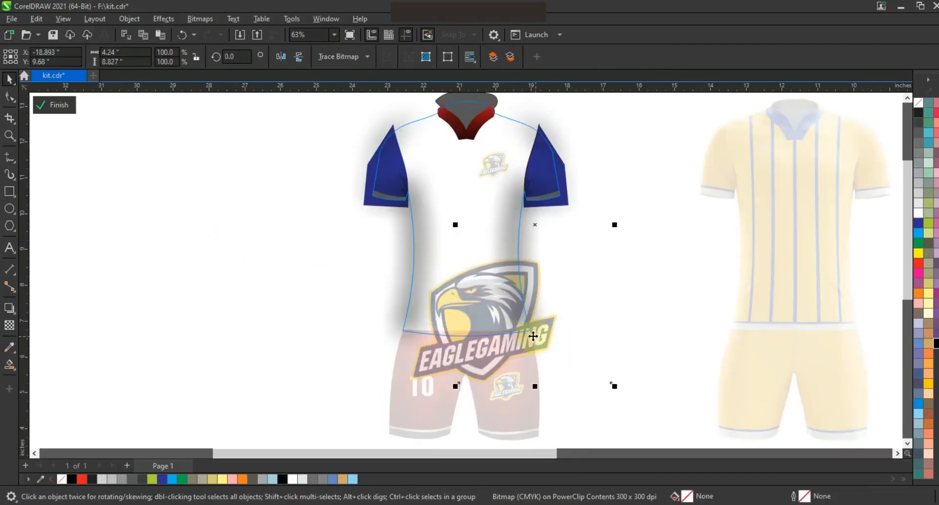
{"action": "left_click_drag", "start_coordinate": [304, 237], "coordinate": [617, 409]}
{"action": "left_click_drag", "start_coordinate": [482, 321], "coordinate": [478, 289]}
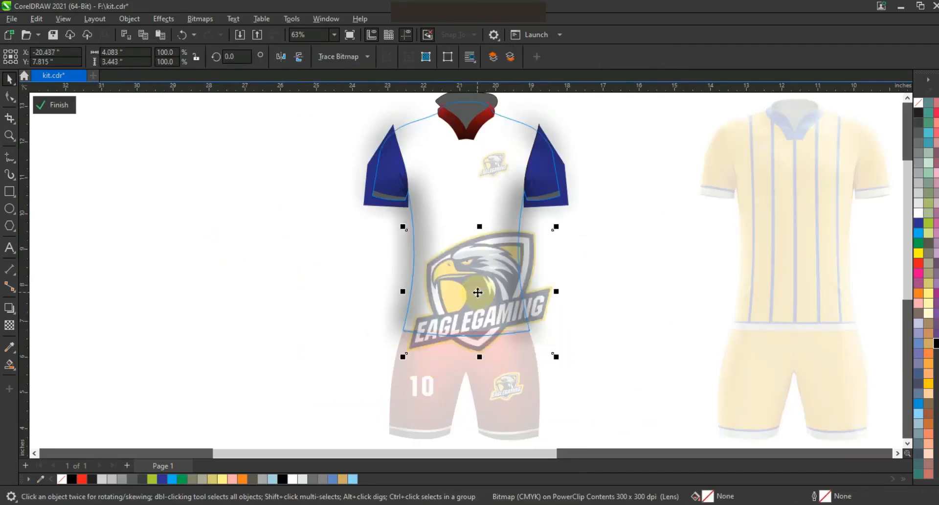
{"action": "left_click_drag", "start_coordinate": [552, 291], "coordinate": [544, 292]}
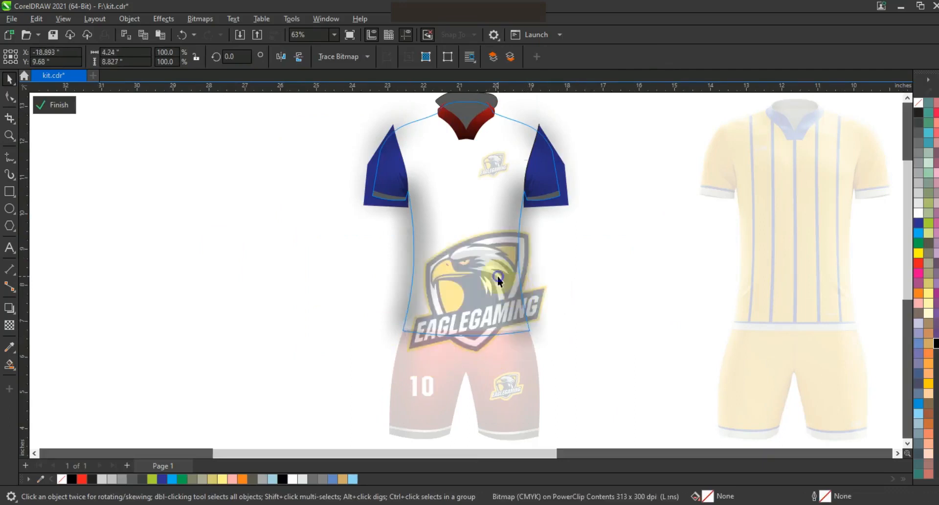
{"action": "right_click", "coordinate": [498, 276]}
{"action": "left_click", "coordinate": [527, 168]}
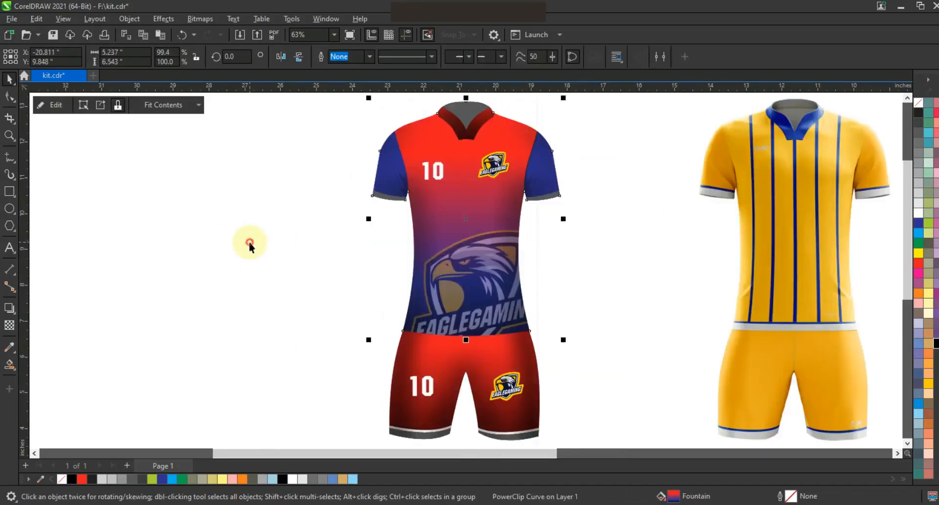
{"action": "left_click", "coordinate": [250, 245]}
{"action": "key", "text": "F3"}
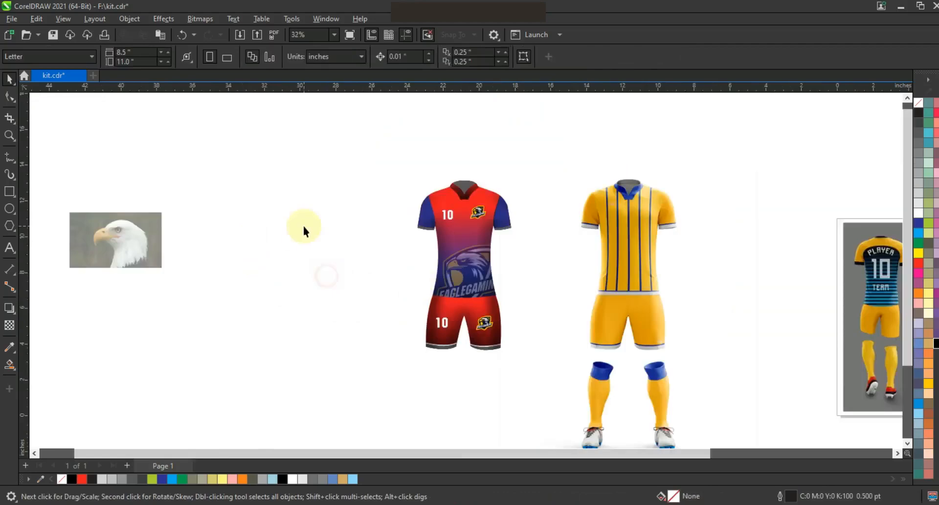
{"action": "left_click", "coordinate": [10, 136]}
{"action": "left_click_drag", "start_coordinate": [349, 159], "coordinate": [686, 356]}
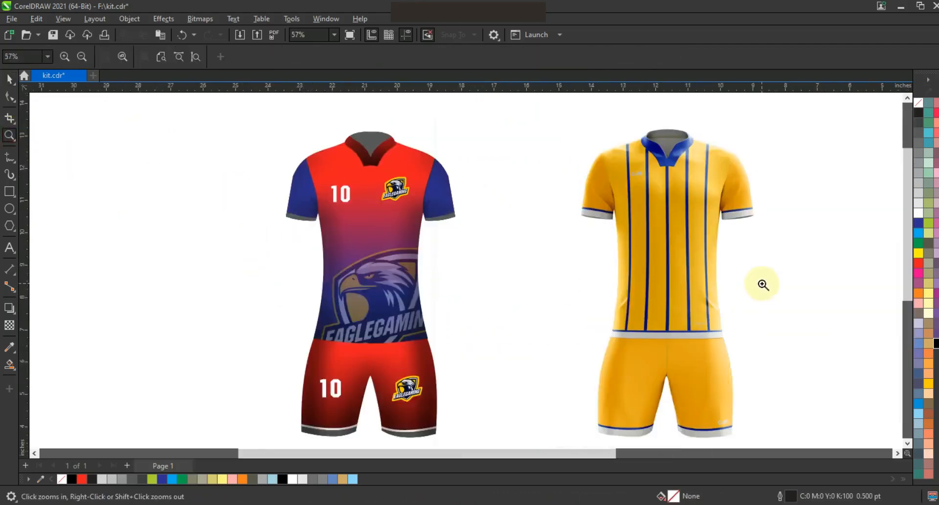
{"action": "key", "text": "F9"}
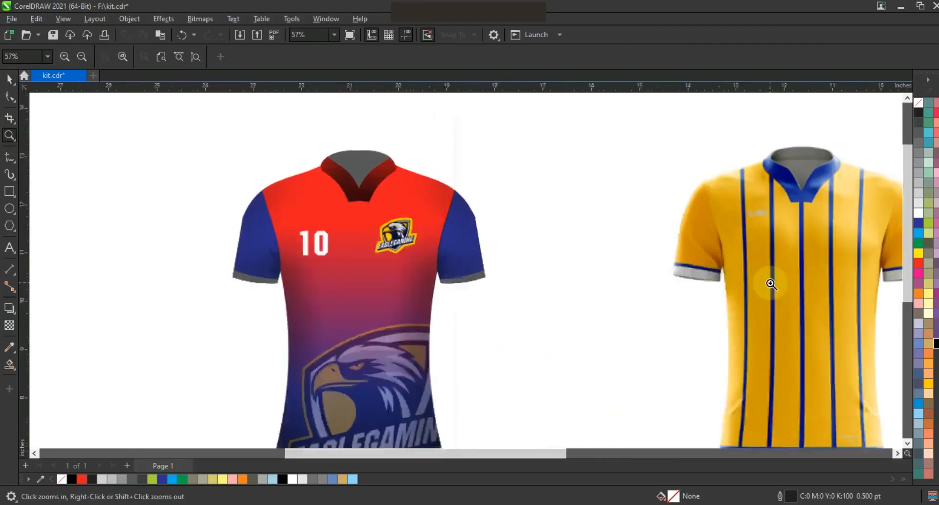